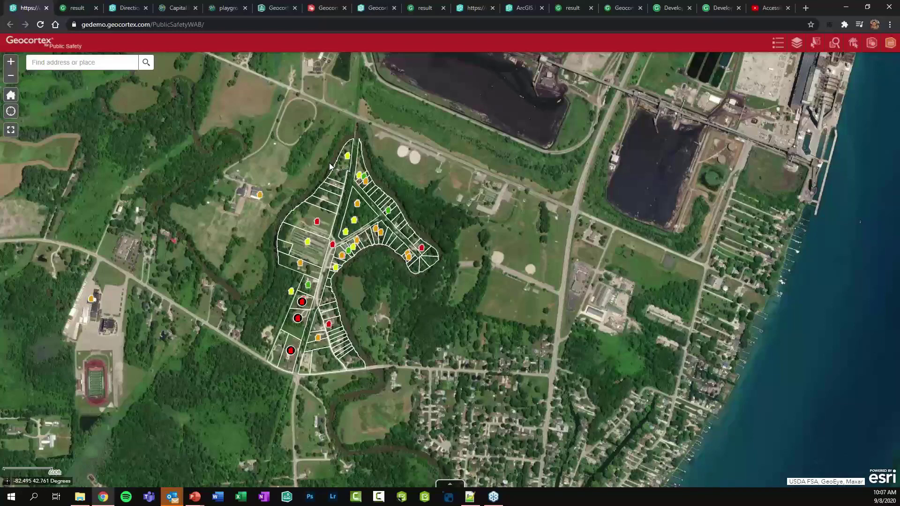
# Toggle the feature selection panel, then start Assess Properties and continue to finding assessments
pyautogui.click(815, 44)
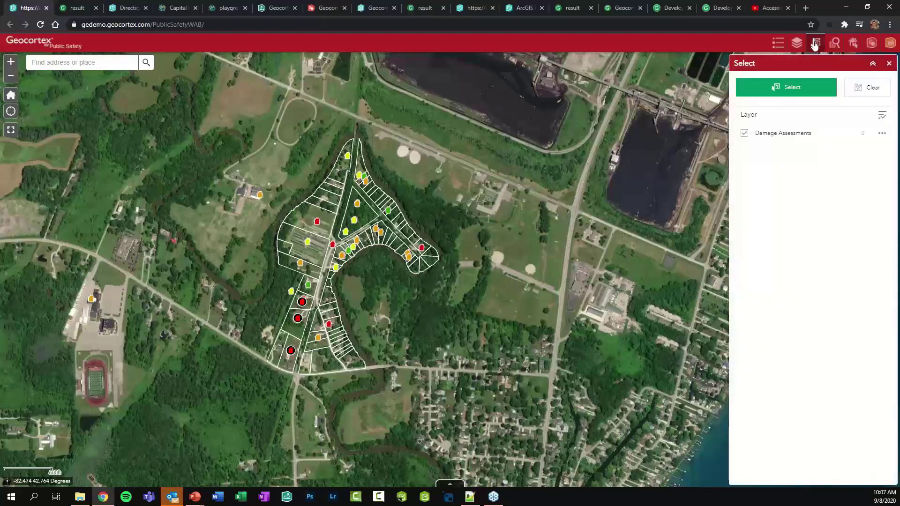
pyautogui.click(813, 44)
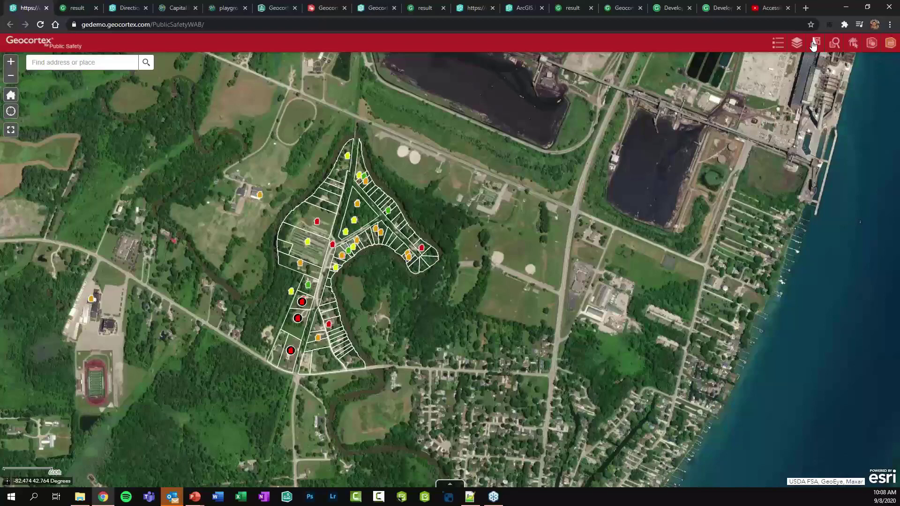
pyautogui.click(853, 44)
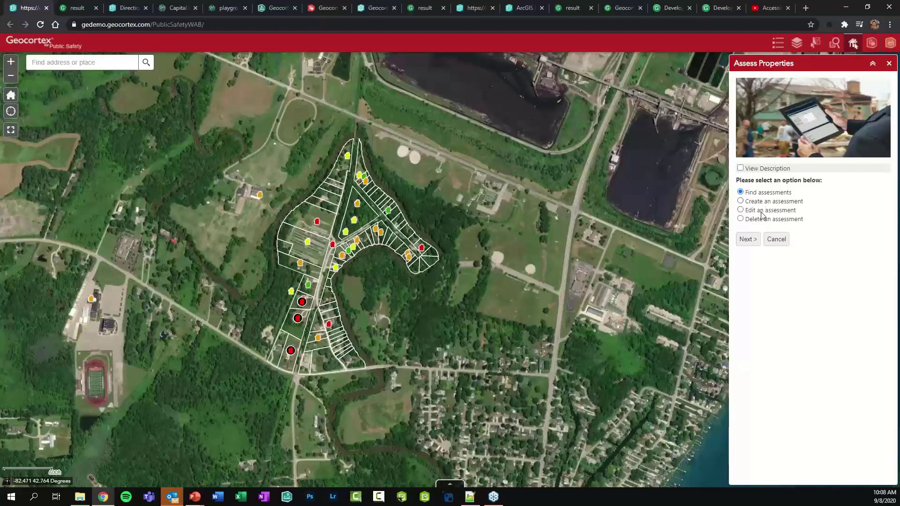
pyautogui.click(747, 240)
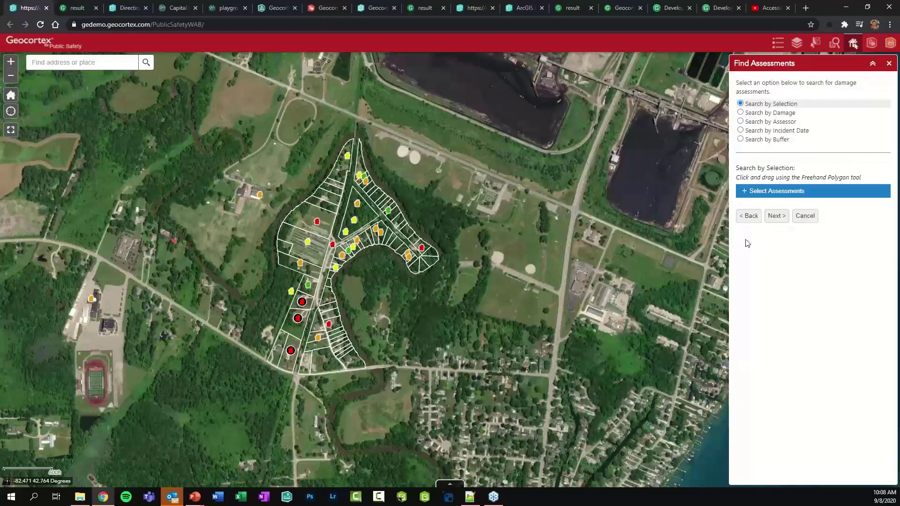
# Compare searching by damage, selection, assessor, incident date and buffer, then go back and switch to the designer
pyautogui.click(746, 114)
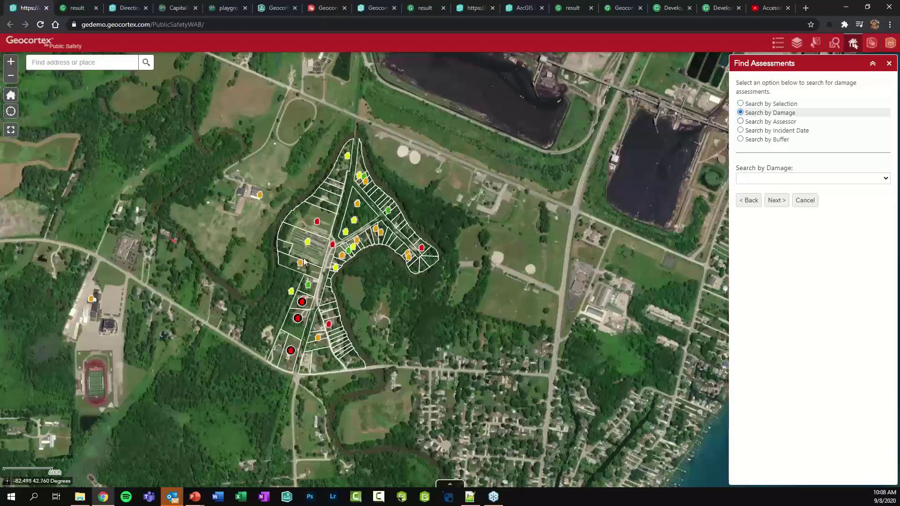
pyautogui.click(755, 105)
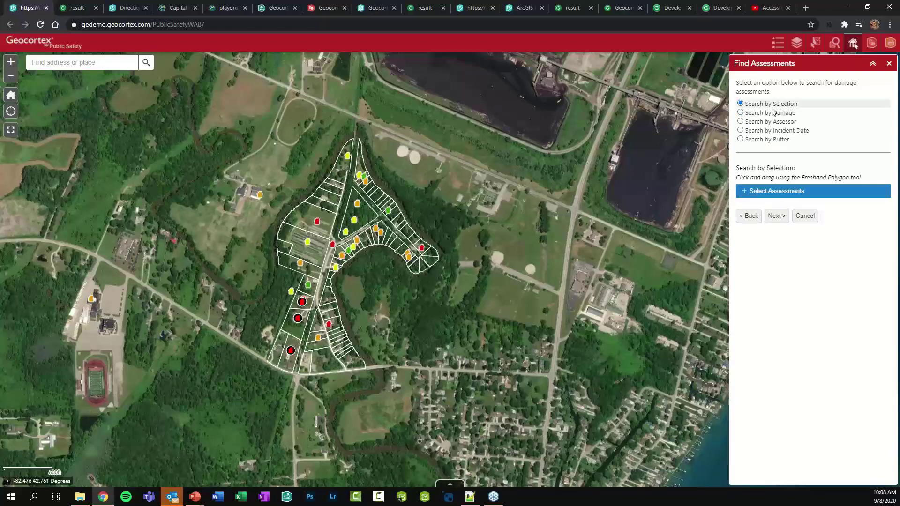
pyautogui.click(769, 116)
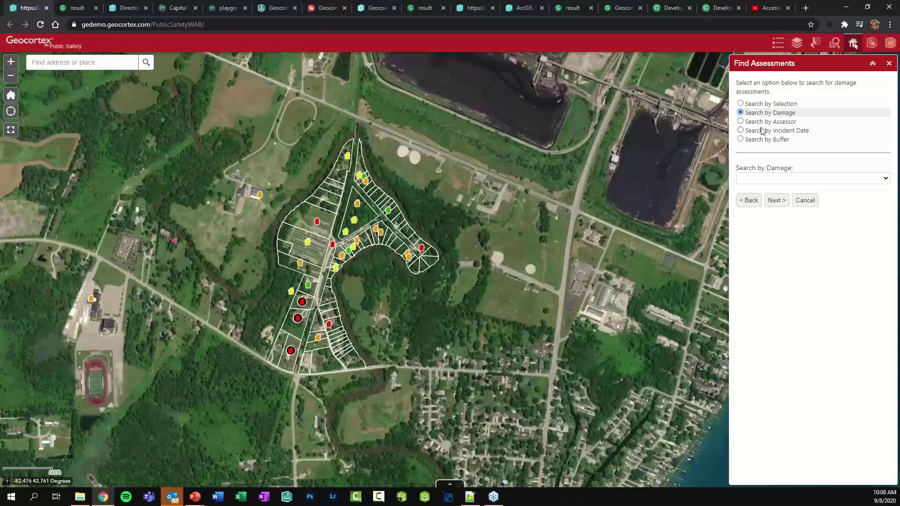
pyautogui.click(760, 123)
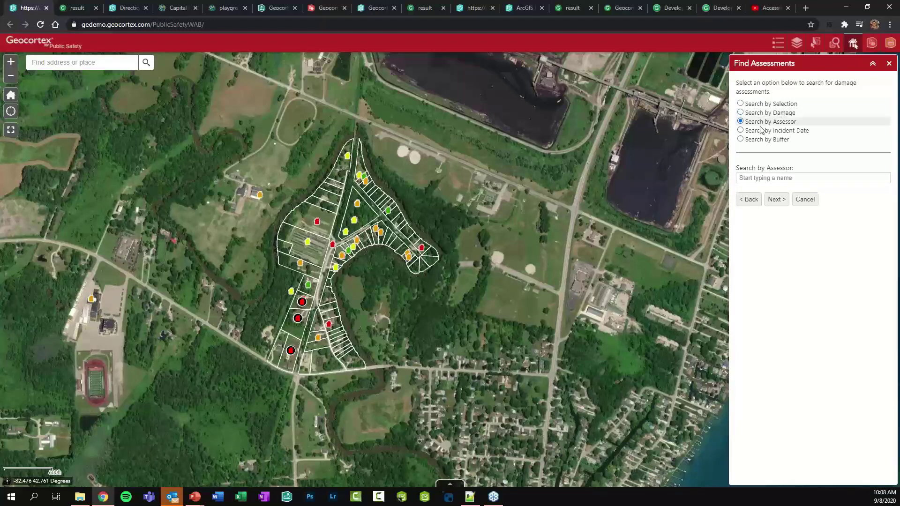
pyautogui.click(760, 130)
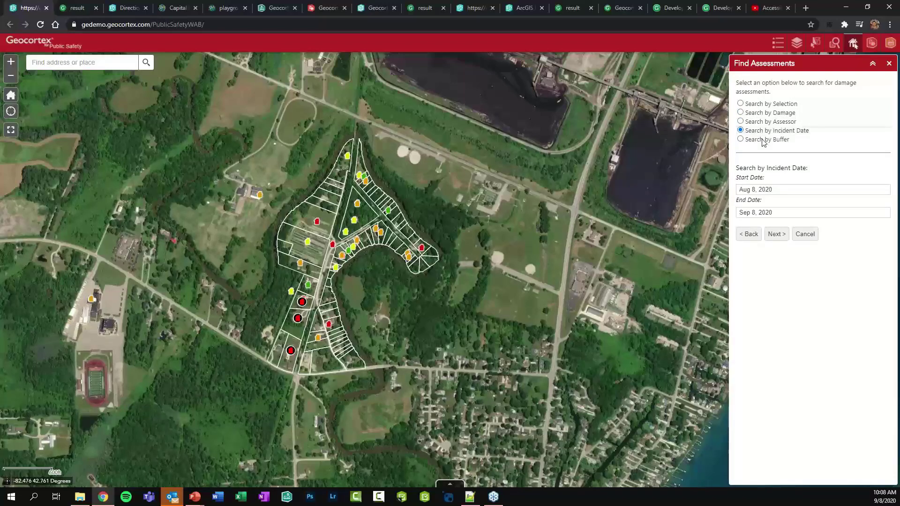
pyautogui.click(762, 140)
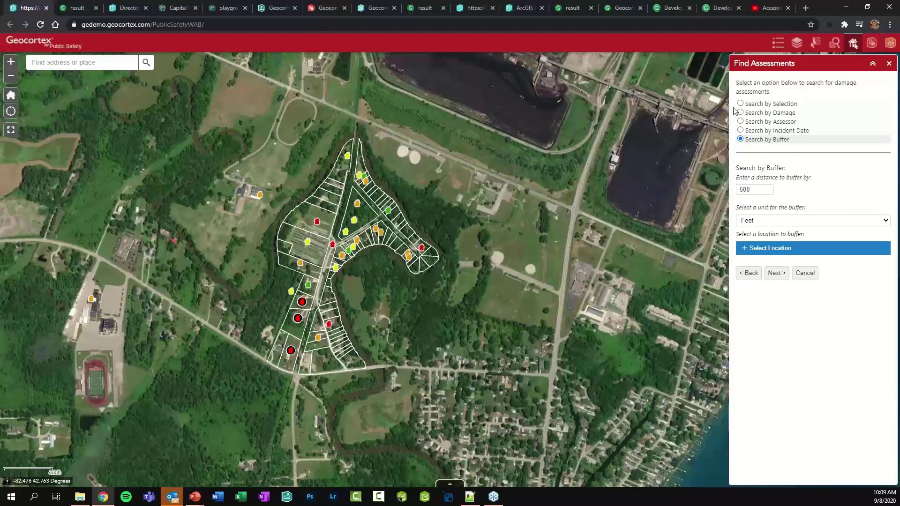
pyautogui.click(747, 275)
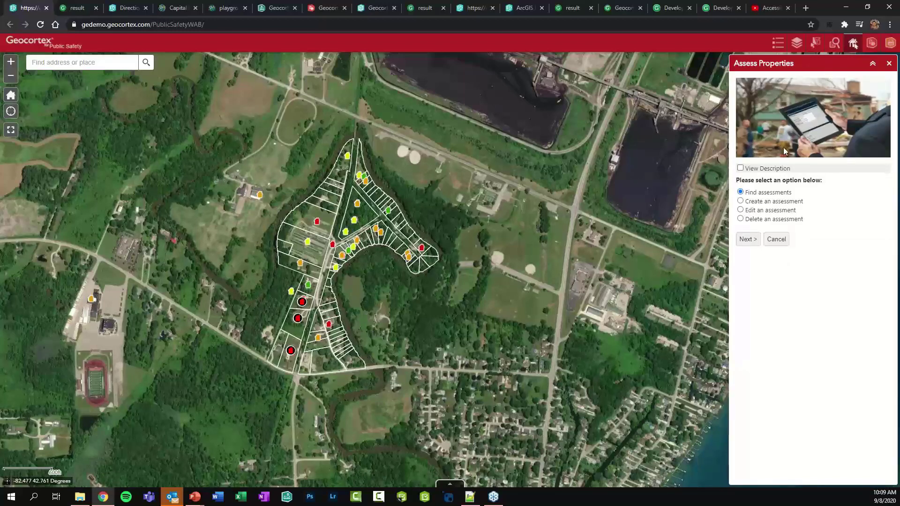
pyautogui.click(279, 8)
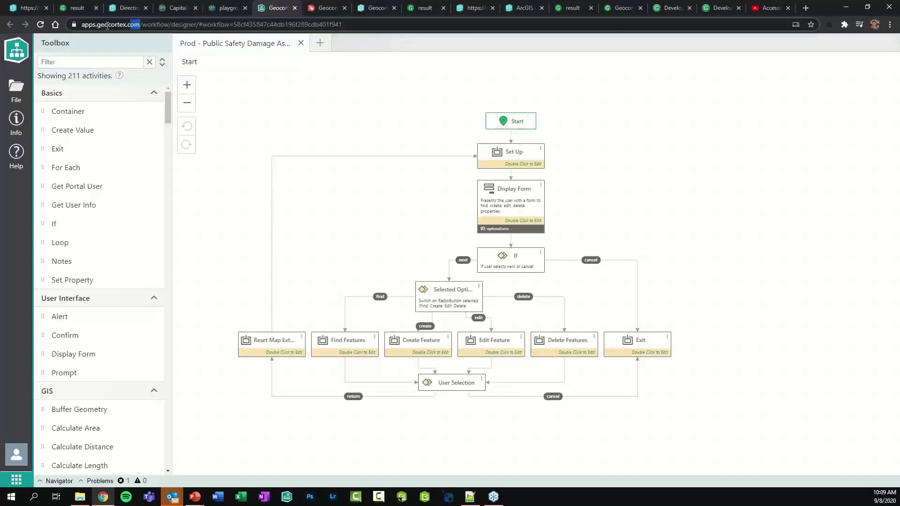
pyautogui.moveTo(162, 25); pyautogui.dragTo(77, 22)
pyautogui.hotkey('ctrl', 'c')
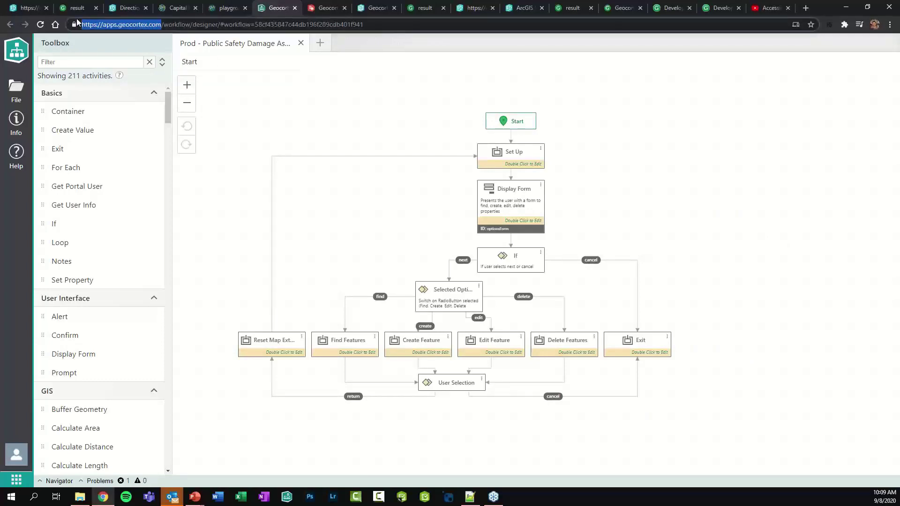
pyautogui.click(805, 8)
pyautogui.hotkey('ctrl', 'v')
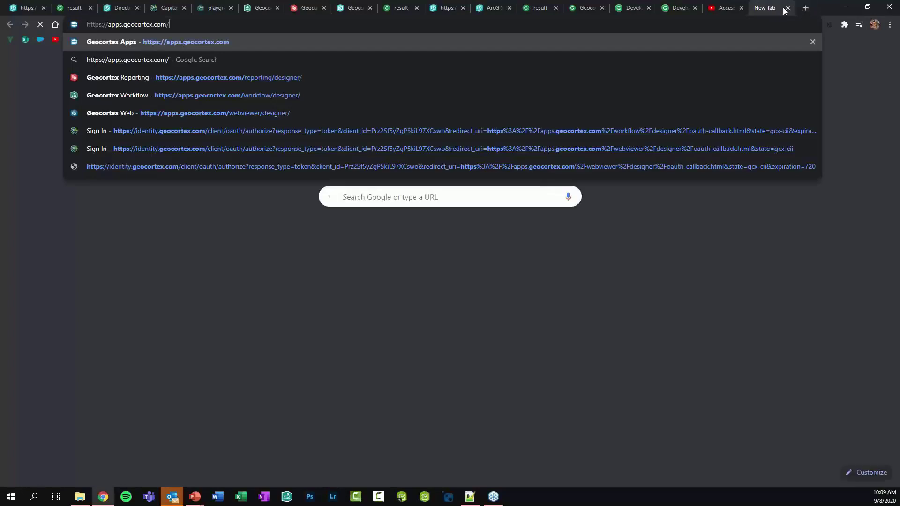
pyautogui.press('Return')
pyautogui.moveTo(324, 18); pyautogui.dragTo(251, 9)
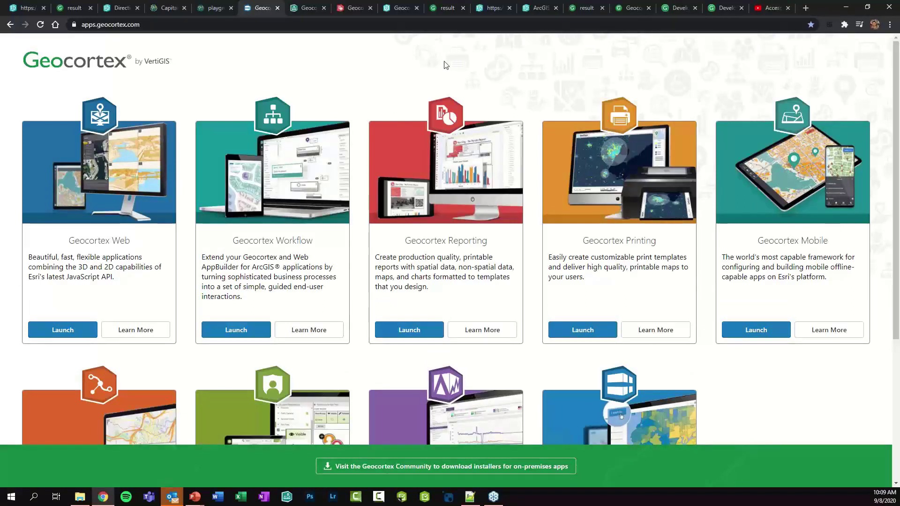
pyautogui.click(239, 330)
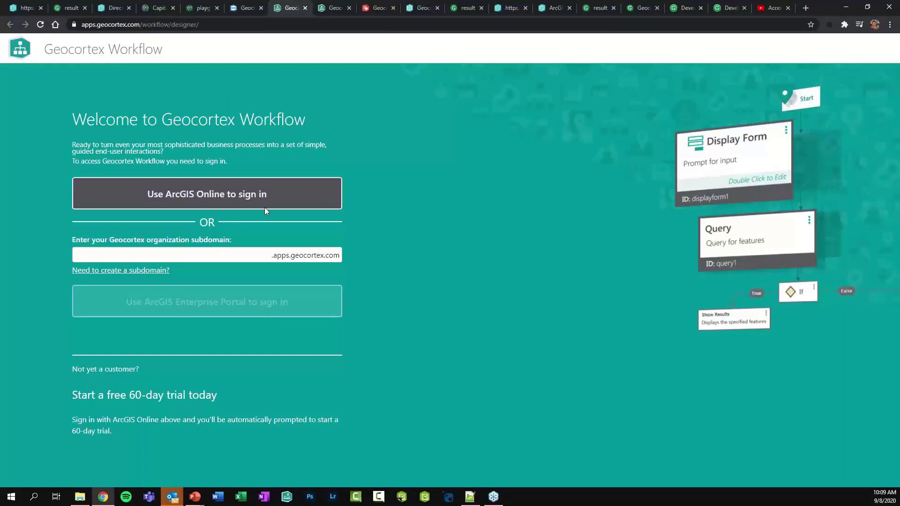
pyautogui.click(305, 8)
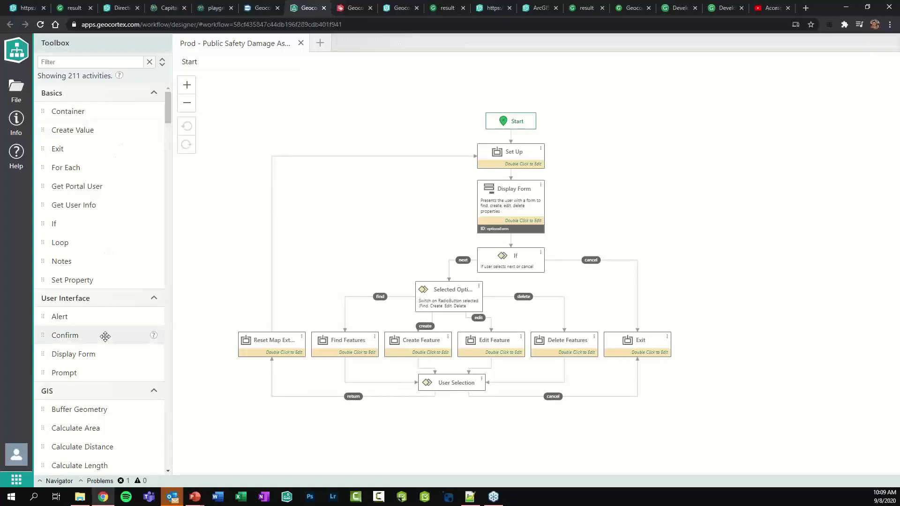
# Place trial If and For Each activities on the canvas, then delete both
pyautogui.scroll(-2, 105, 335)
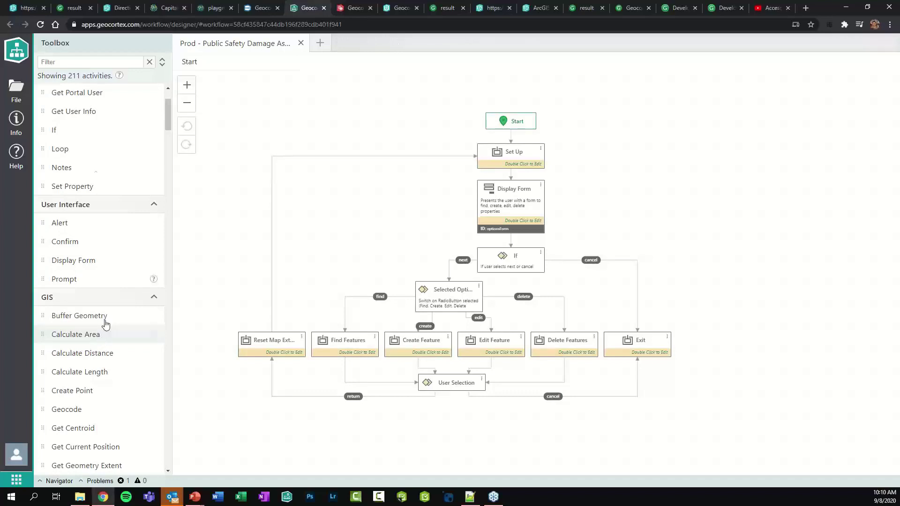
pyautogui.scroll(2, 98, 181)
pyautogui.moveTo(80, 221); pyautogui.dragTo(318, 212)
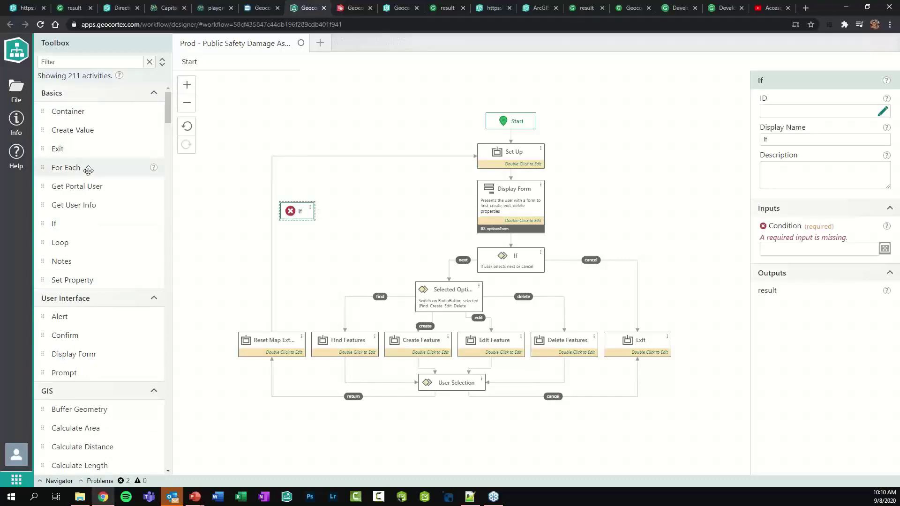
pyautogui.moveTo(87, 169); pyautogui.dragTo(356, 214)
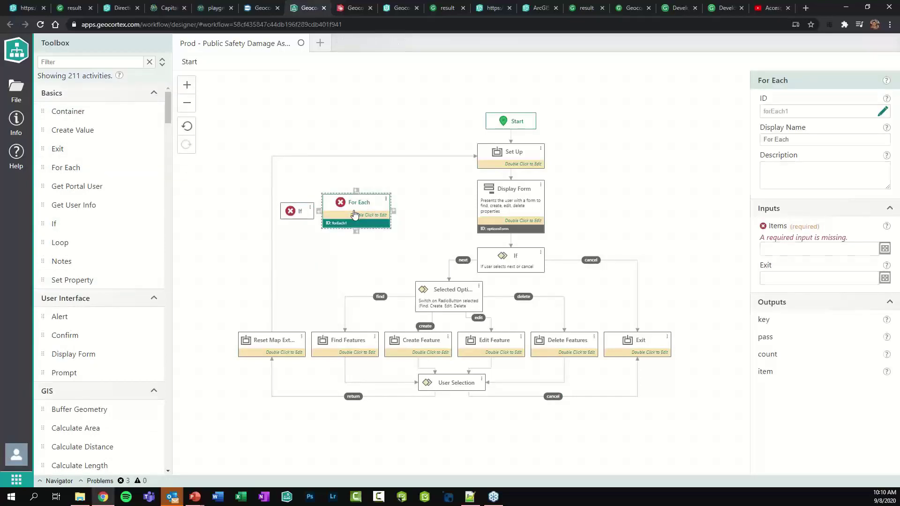
pyautogui.press('Delete')
pyautogui.click(302, 214)
pyautogui.press('Delete')
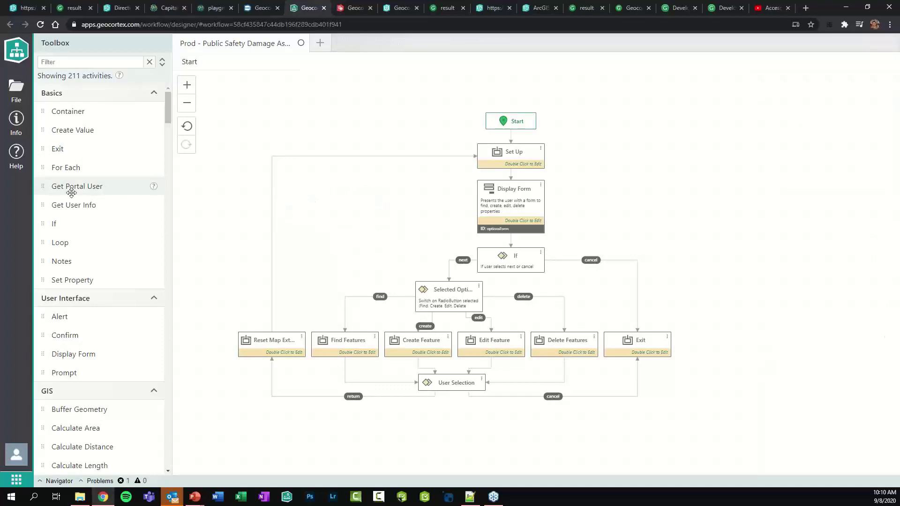
# Scroll through the Toolbox activity list
pyautogui.moveTo(152, 189)
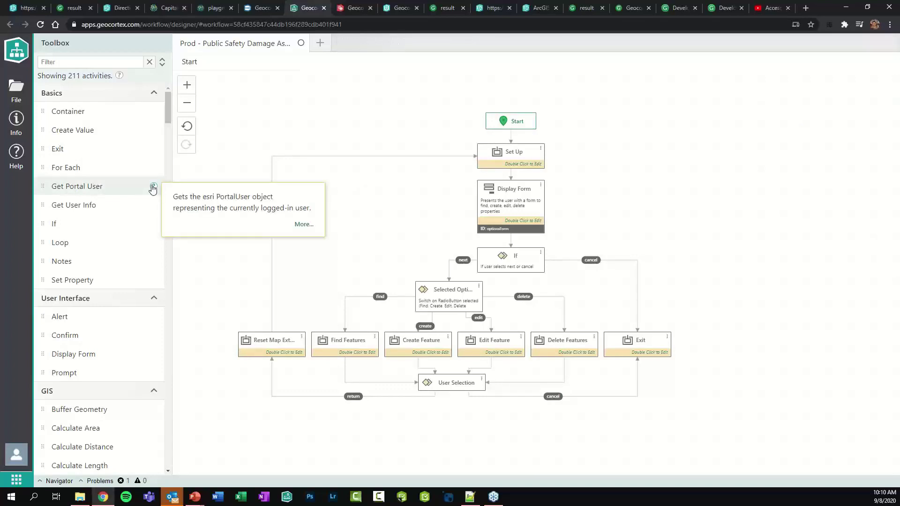
pyautogui.scroll(-4, 151, 185)
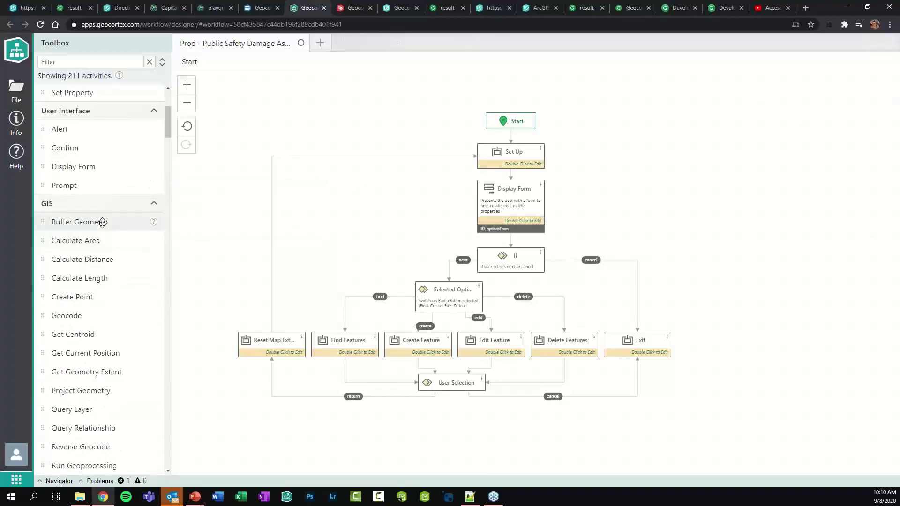
pyautogui.scroll(-2, 119, 281)
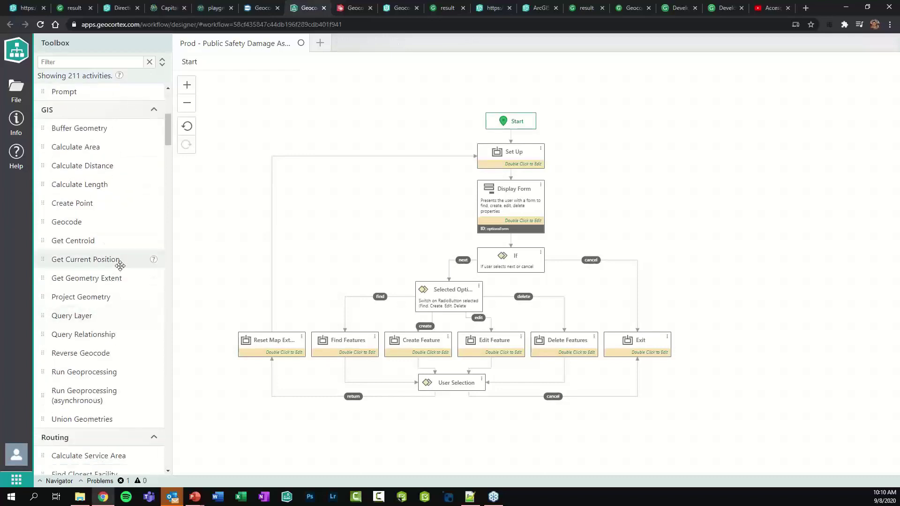
pyautogui.scroll(-1, 120, 268)
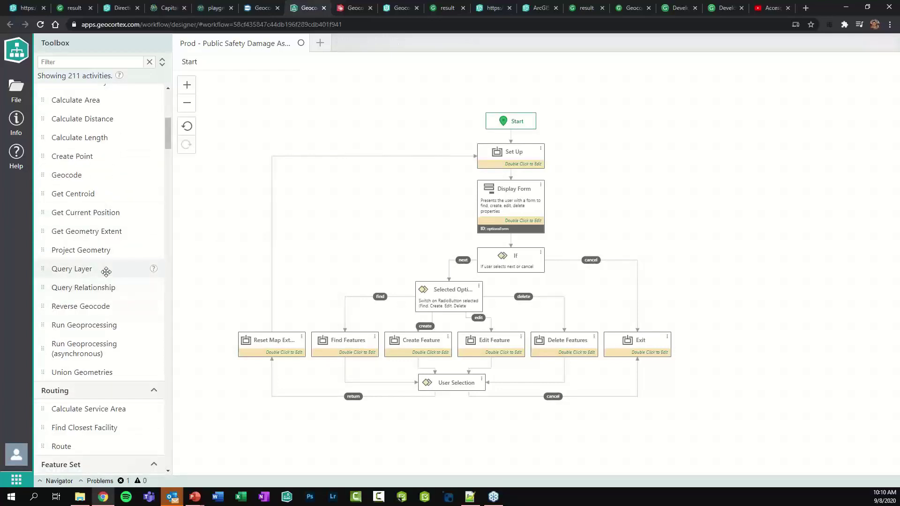
pyautogui.scroll(-4, 106, 272)
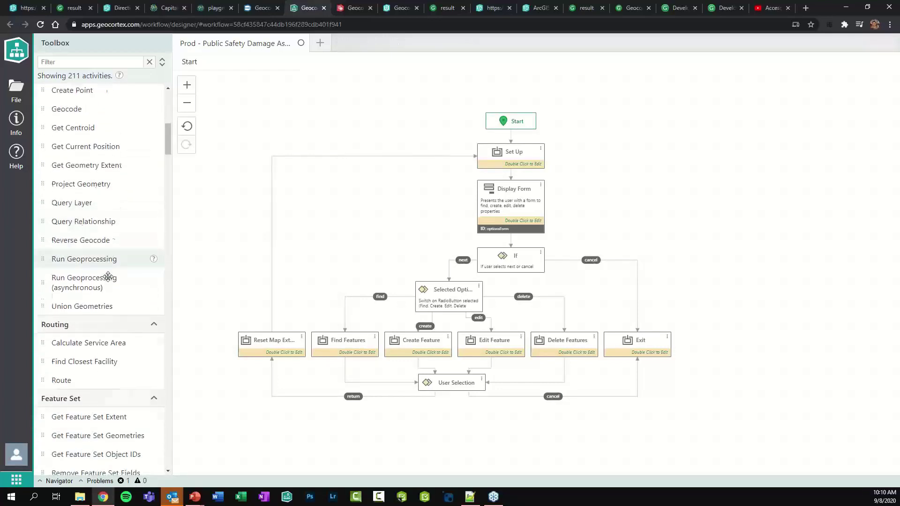
pyautogui.scroll(-7, 107, 224)
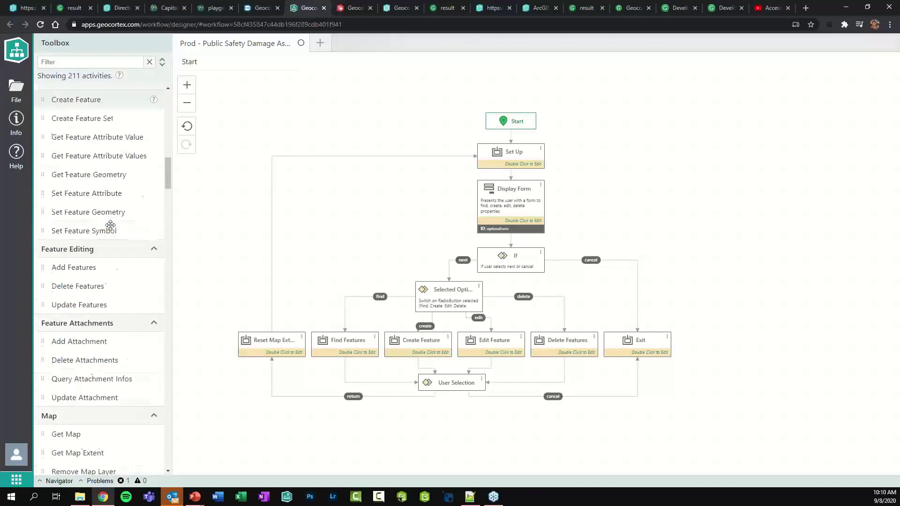
pyautogui.scroll(-12, 110, 226)
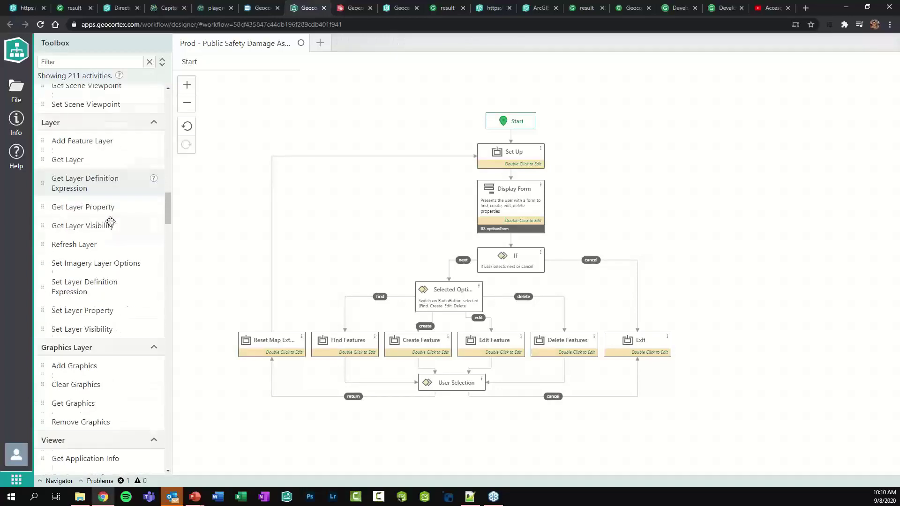
pyautogui.moveTo(167, 219); pyautogui.dragTo(150, 88)
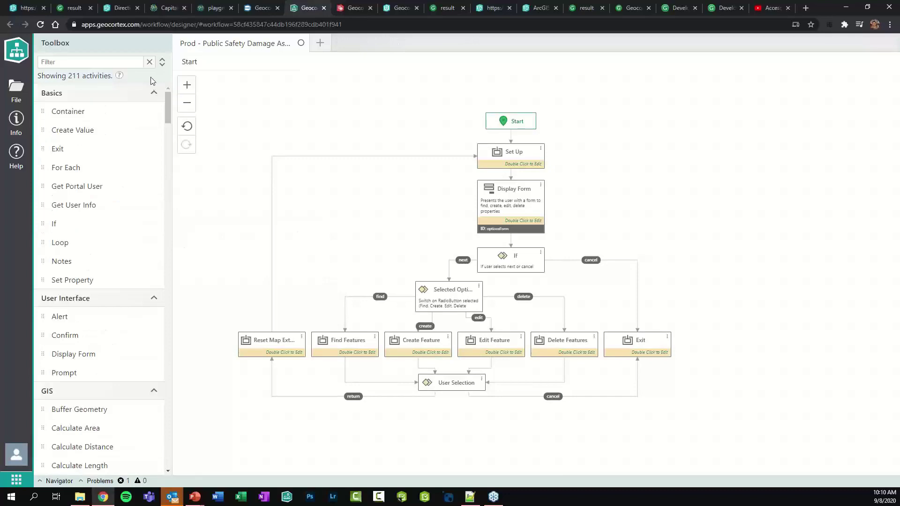
# Filter the Toolbox by 'dis', place a Display Form on the canvas, then delete it
pyautogui.click(94, 63)
pyautogui.write('dis')
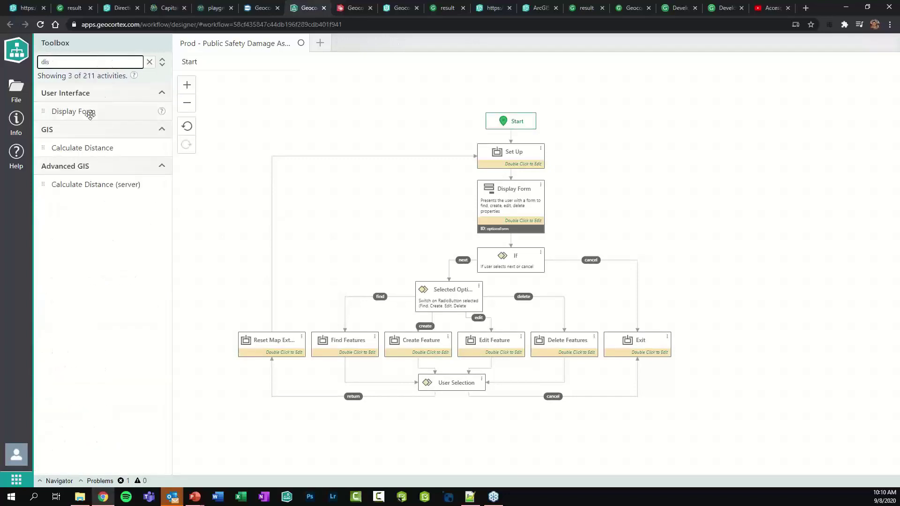
pyautogui.moveTo(89, 112); pyautogui.dragTo(332, 209)
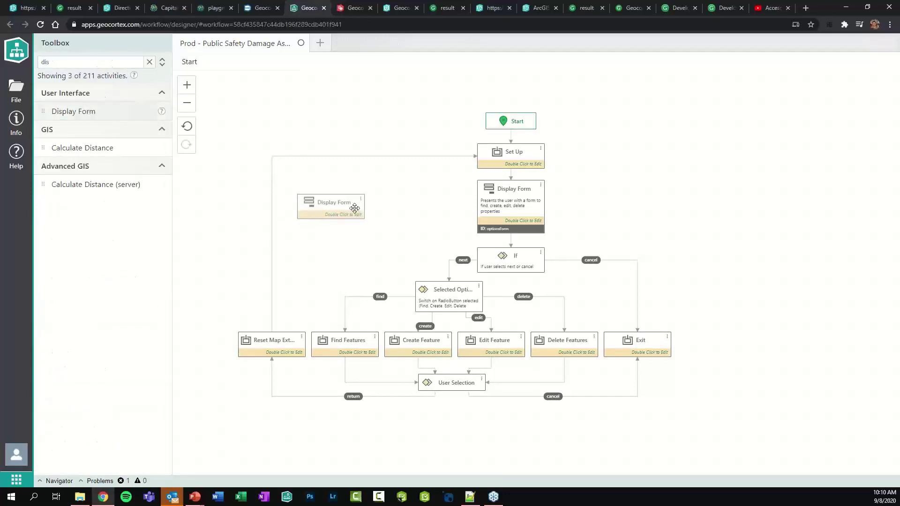
pyautogui.click(352, 208)
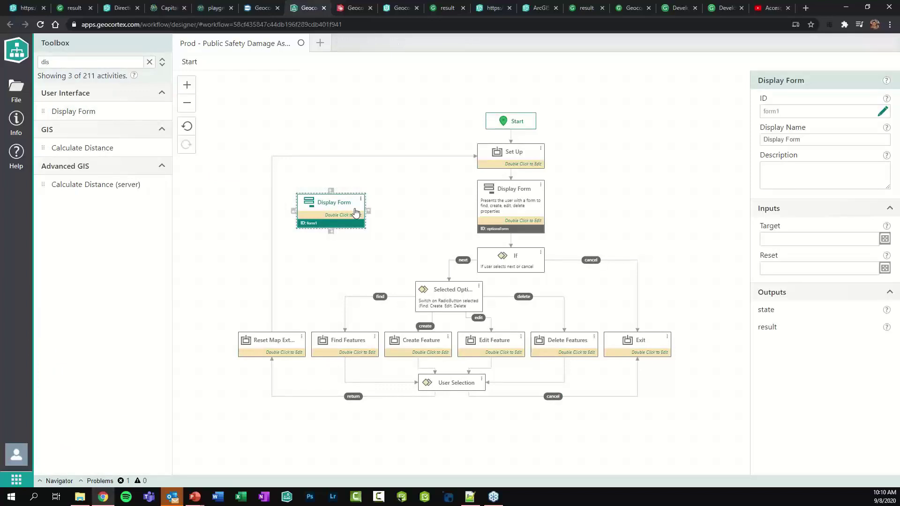
pyautogui.press('Delete')
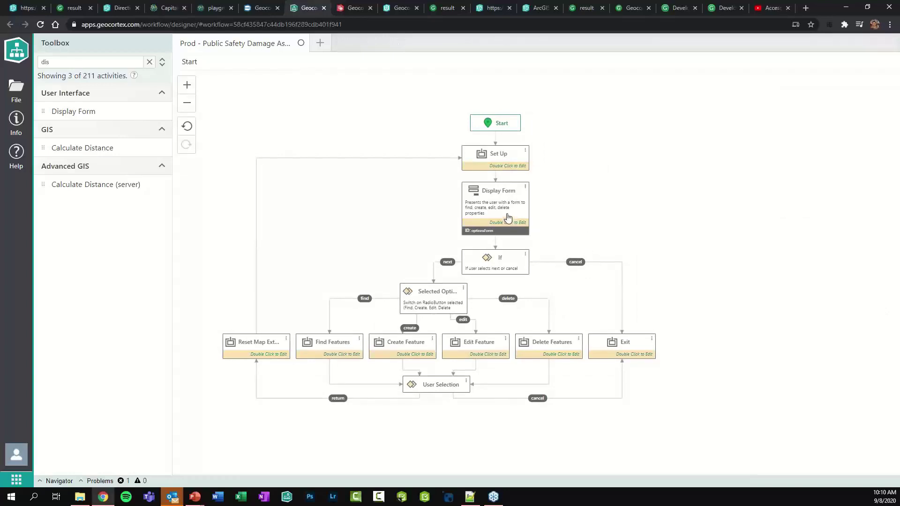
# In the Display Form, add a Date Time Picker and a Check Group above View Description, then return to Start
pyautogui.doubleClick(488, 215)
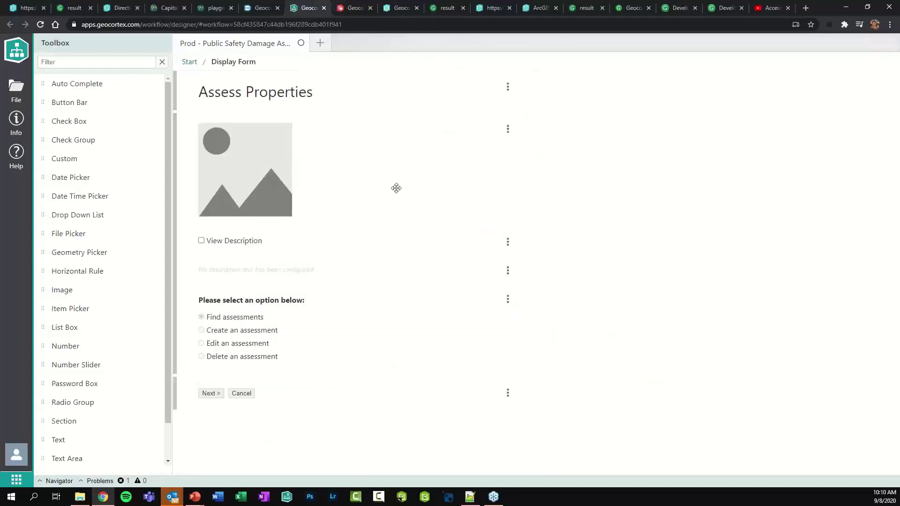
pyautogui.click(312, 244)
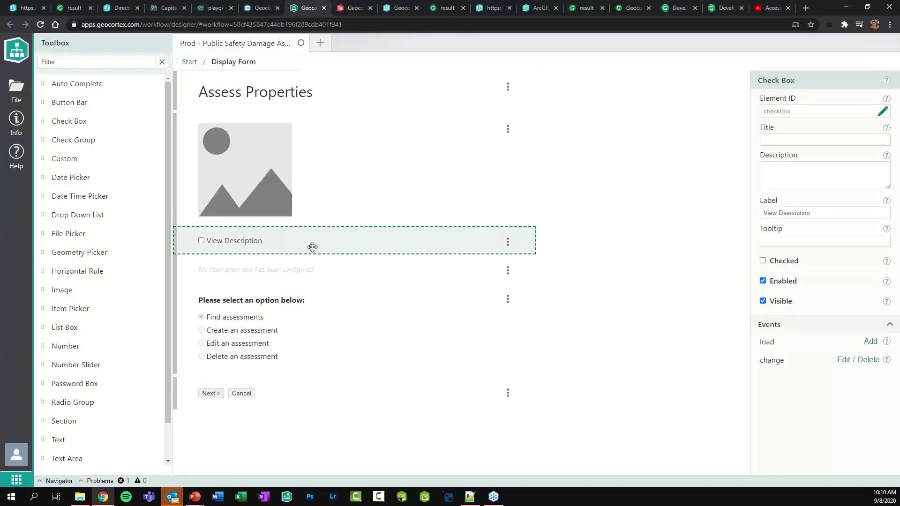
pyautogui.click(320, 319)
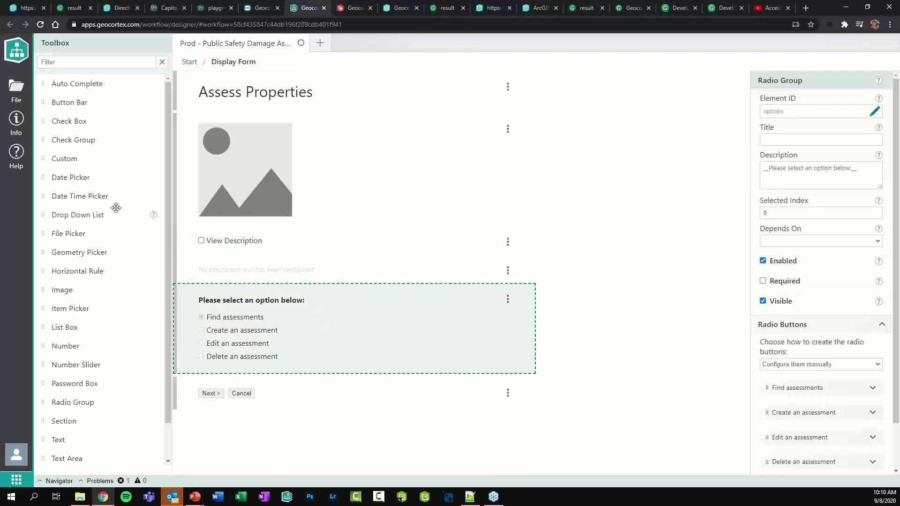
pyautogui.moveTo(76, 196); pyautogui.dragTo(226, 293)
pyautogui.moveTo(72, 144); pyautogui.dragTo(282, 285)
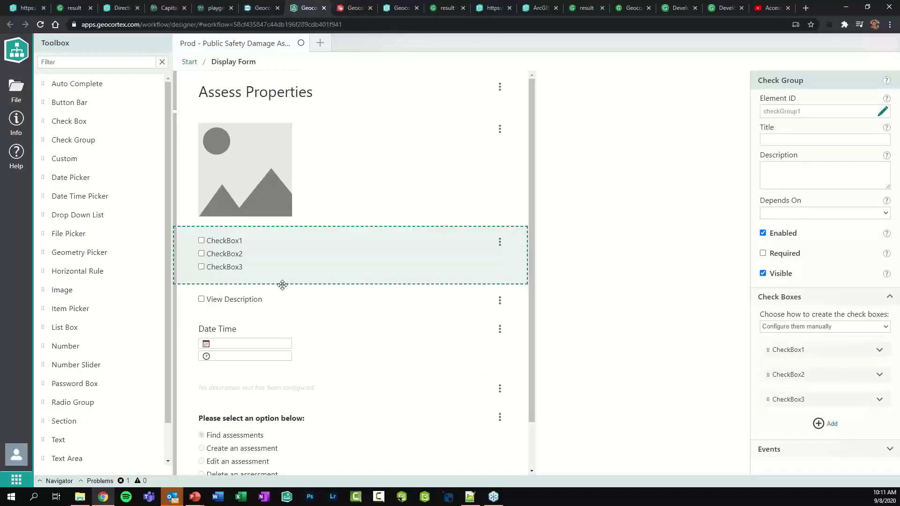
pyautogui.click(197, 65)
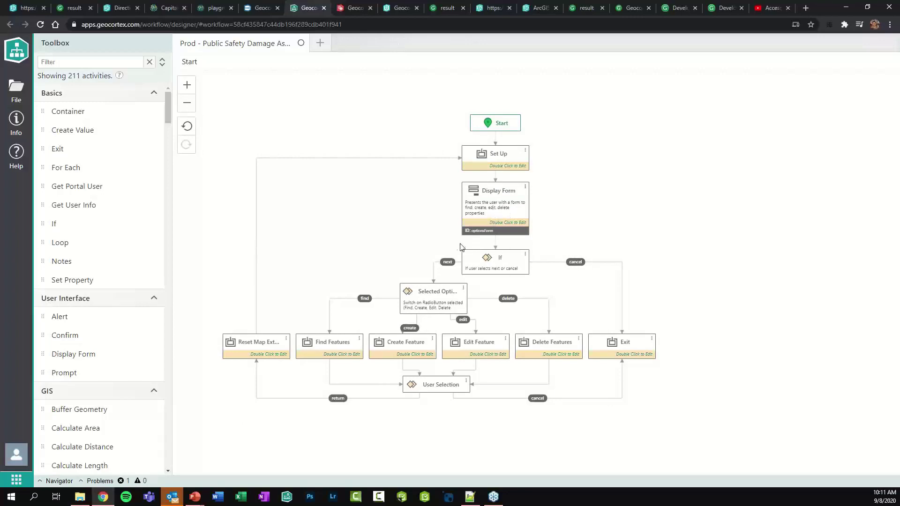
pyautogui.click(347, 351)
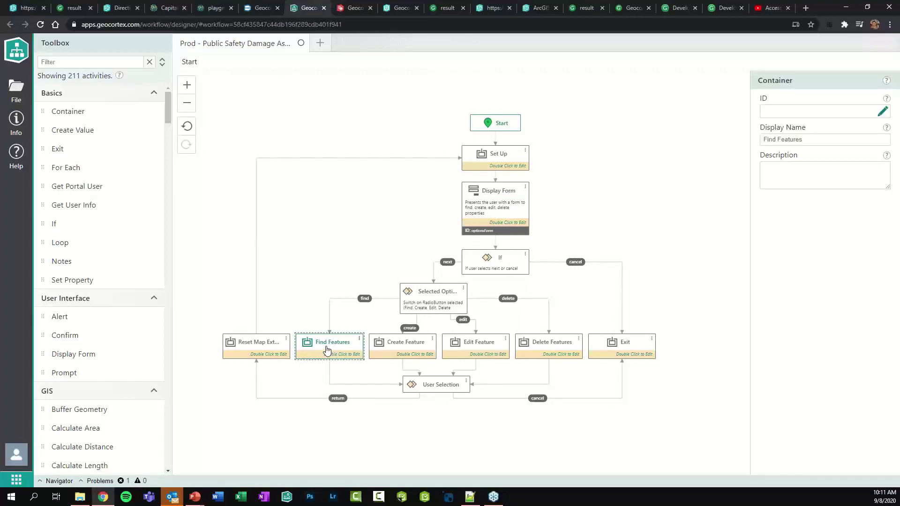
pyautogui.doubleClick(325, 346)
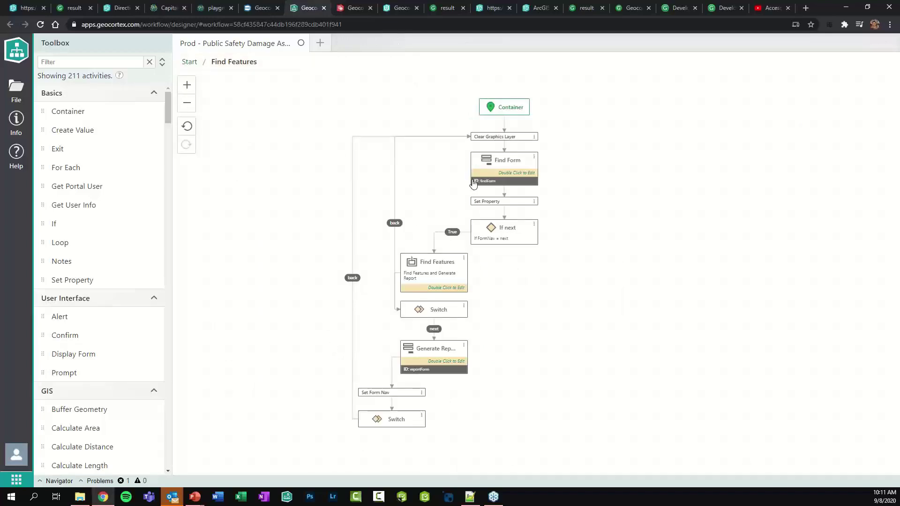
pyautogui.doubleClick(512, 171)
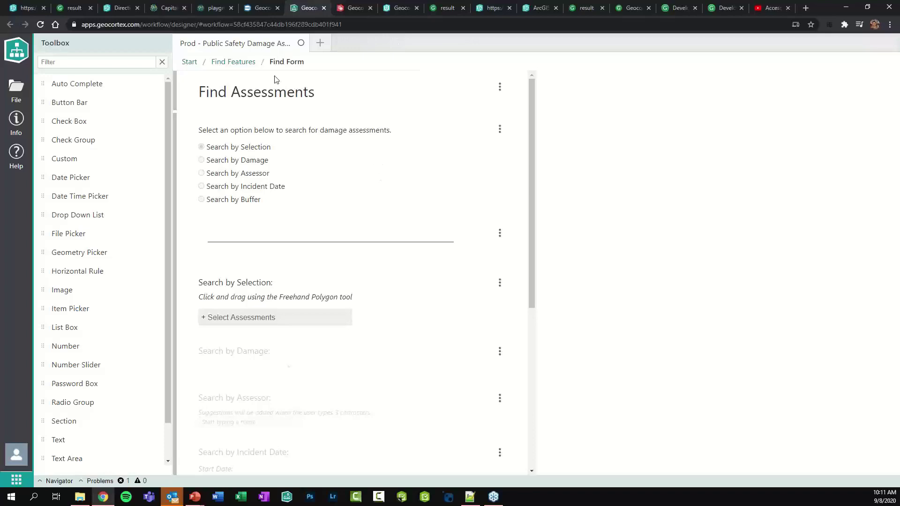
pyautogui.click(250, 71)
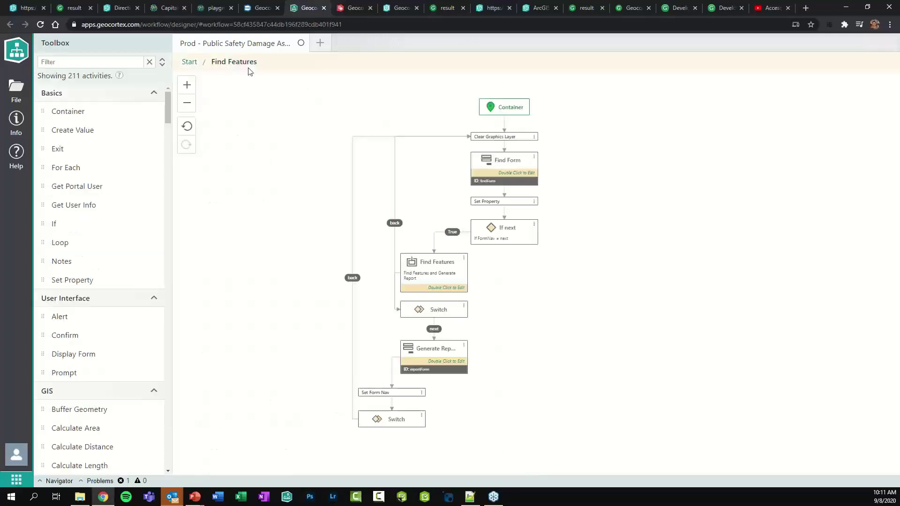
pyautogui.click(190, 62)
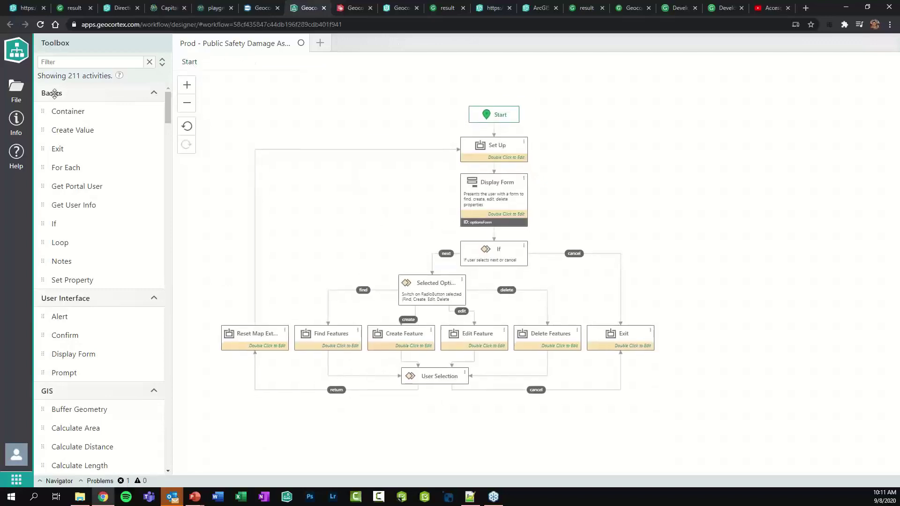
pyautogui.click(24, 133)
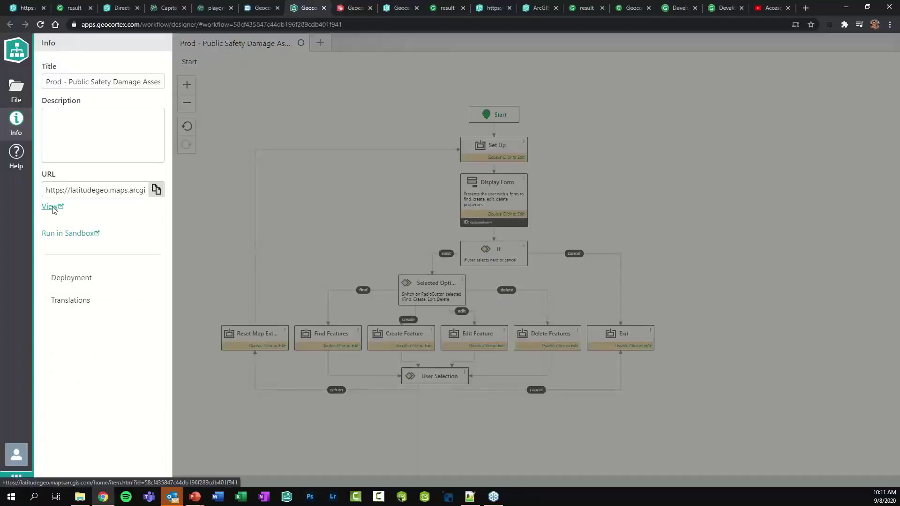
pyautogui.click(52, 206)
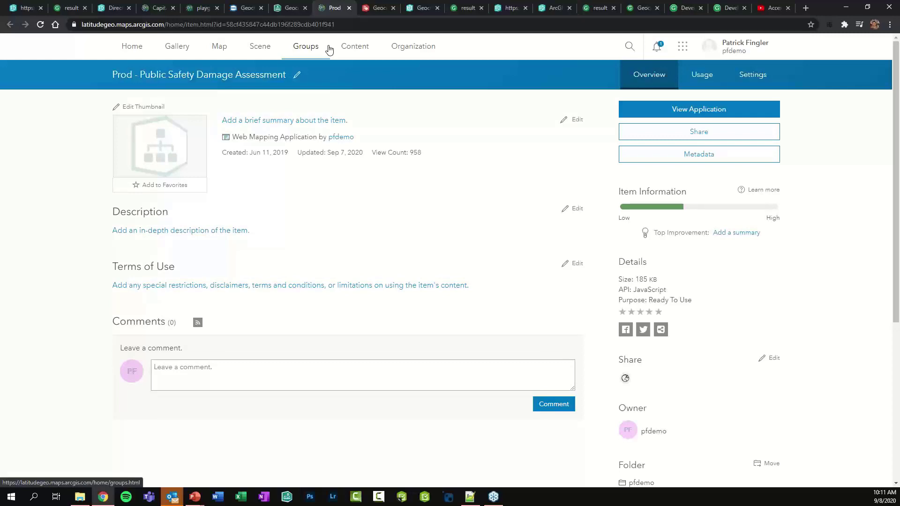
pyautogui.click(349, 8)
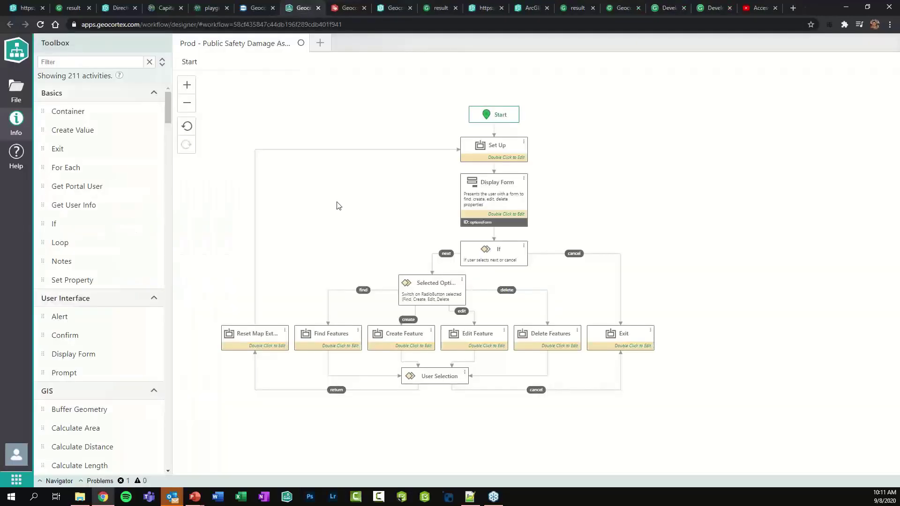
# On the map app, search assessments by assessor, picking the suggested assessor name, and run the search
pyautogui.click(24, 10)
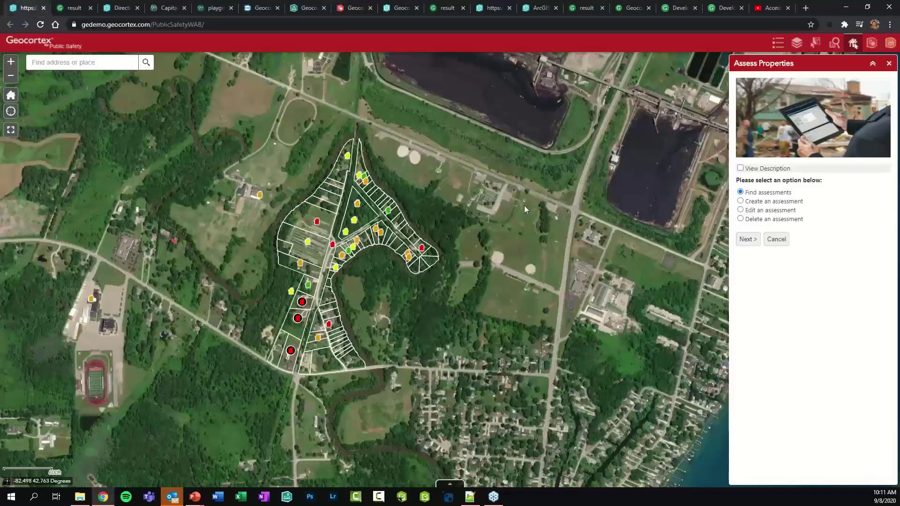
pyautogui.click(746, 240)
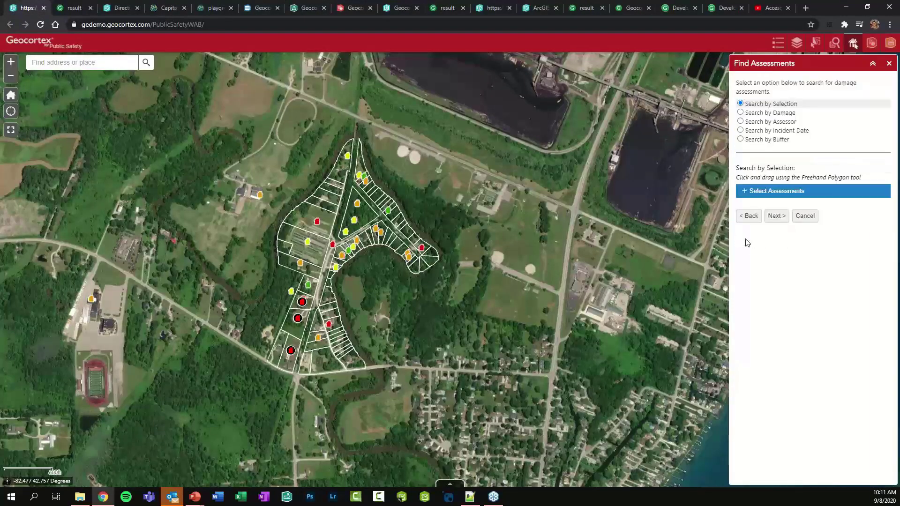
pyautogui.click(740, 122)
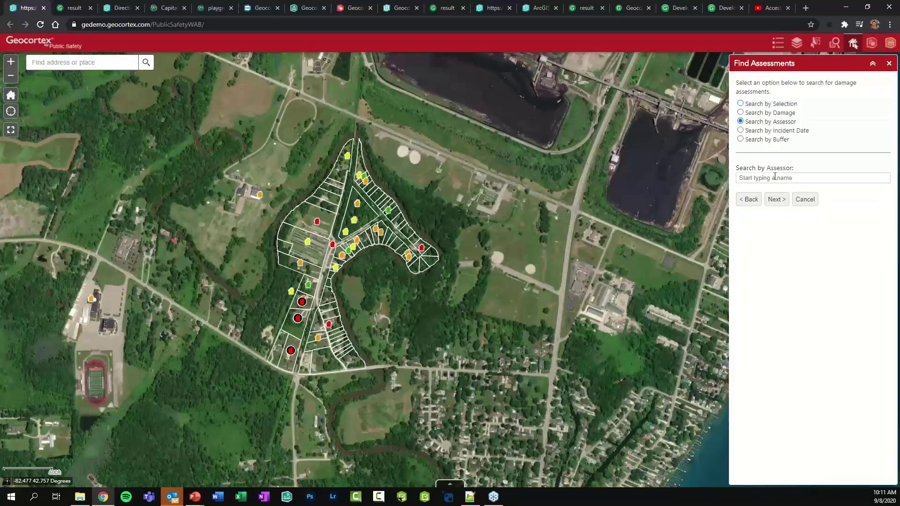
pyautogui.write('Patri')
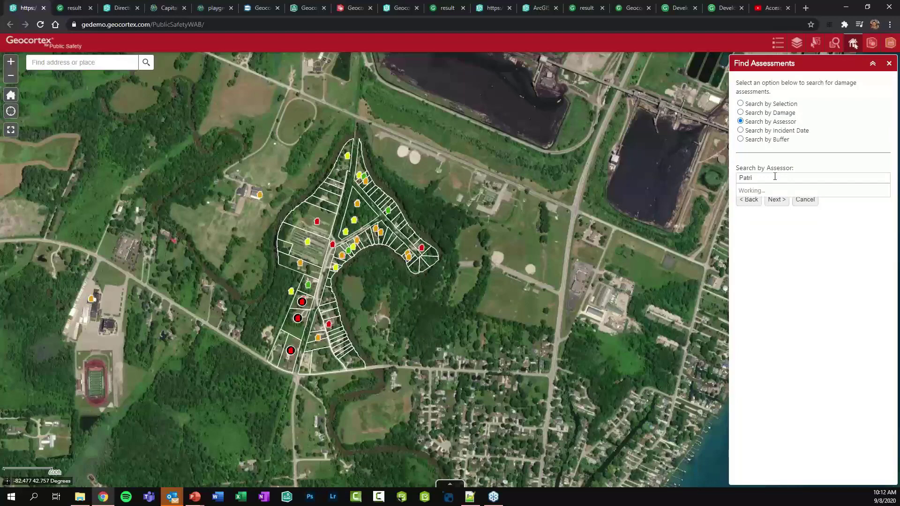
pyautogui.click(766, 189)
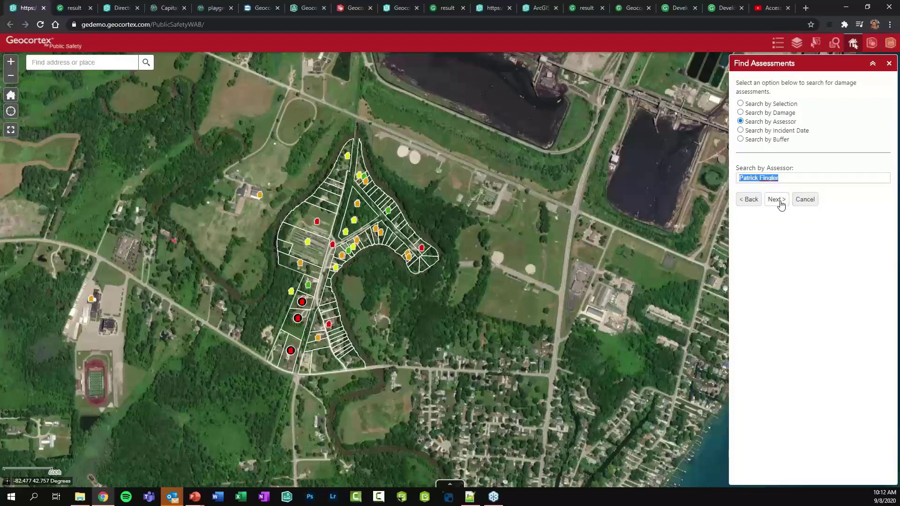
pyautogui.click(775, 199)
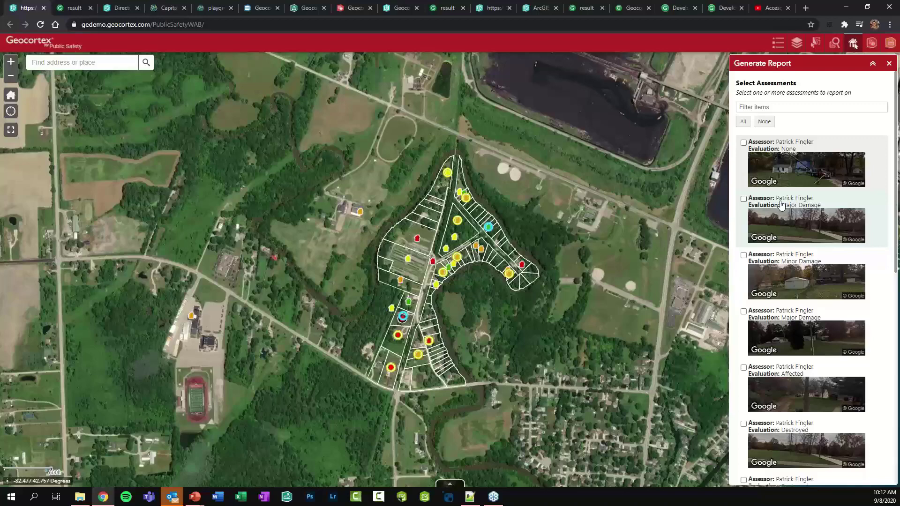
# Check the Major Damage and Minor Damage assessments, briefly filter by 'Major', then clear the filter
pyautogui.click(776, 175)
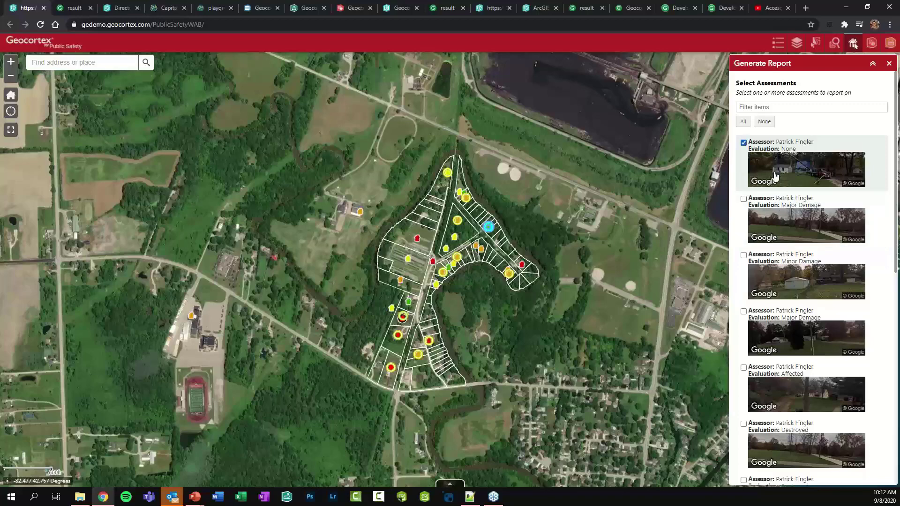
pyautogui.click(776, 223)
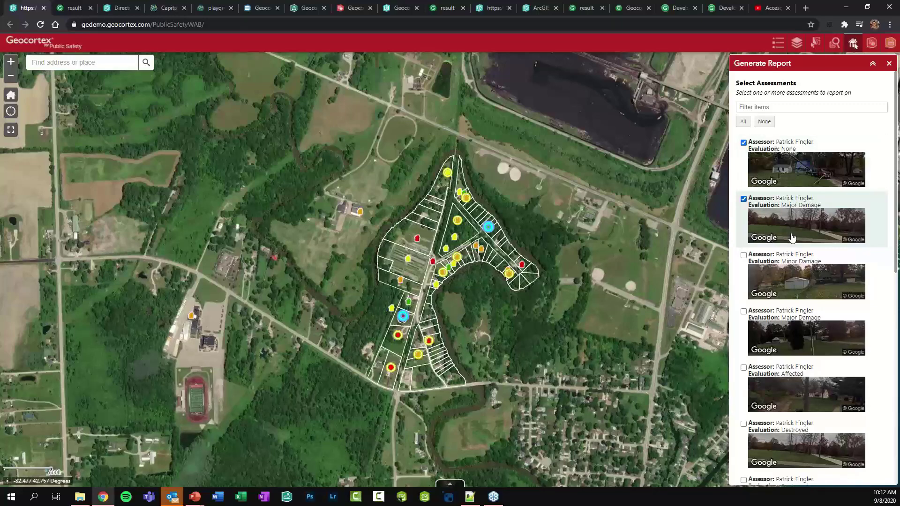
pyautogui.click(771, 167)
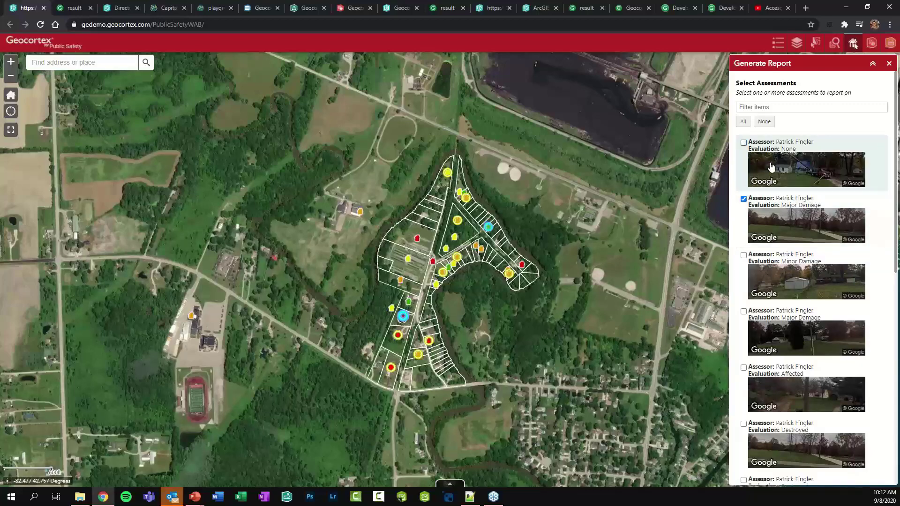
pyautogui.click(780, 275)
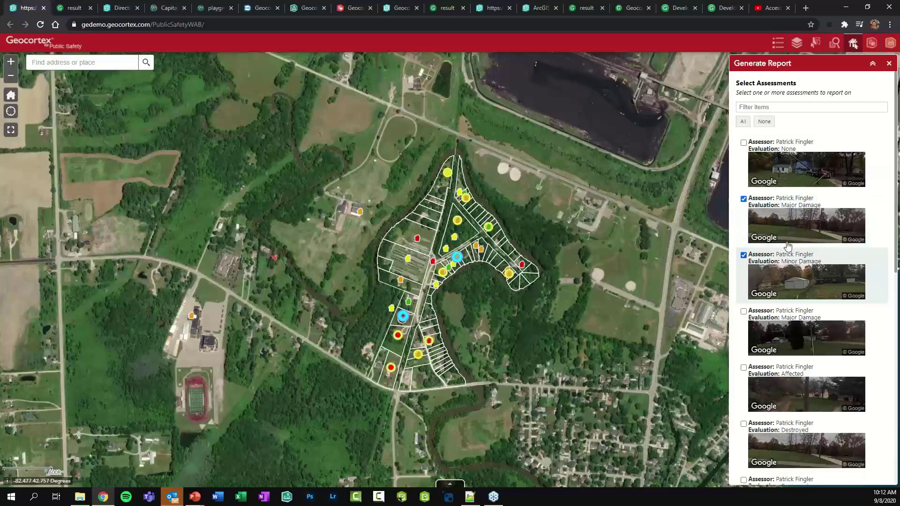
pyautogui.click(758, 107)
pyautogui.write('Major')
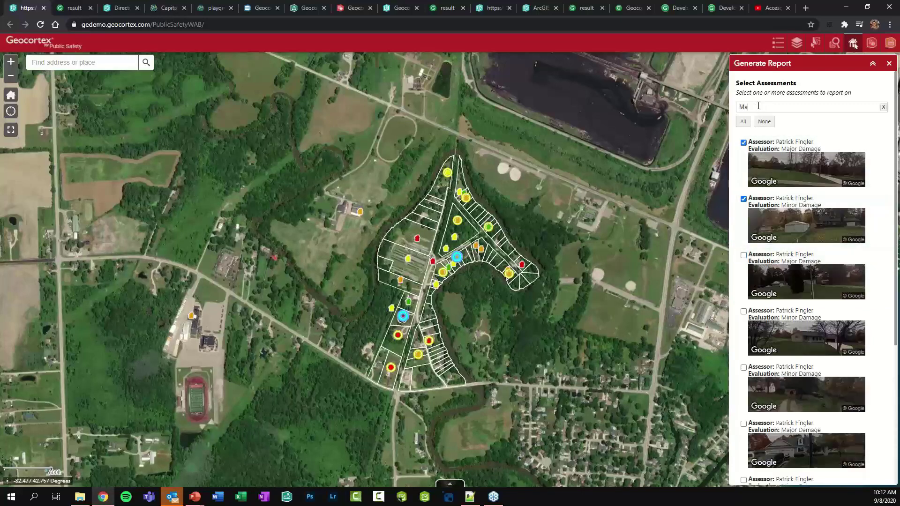
pyautogui.press('BackSpace')
pyautogui.press('BackSpace')
pyautogui.press('BackSpace')
pyautogui.press('BackSpace')
pyautogui.press('BackSpace')
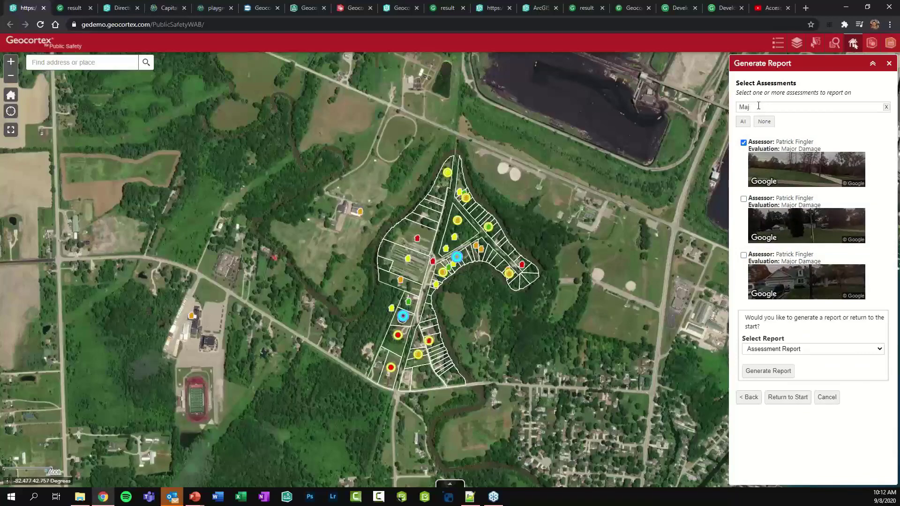
pyautogui.scroll(-10, 796, 234)
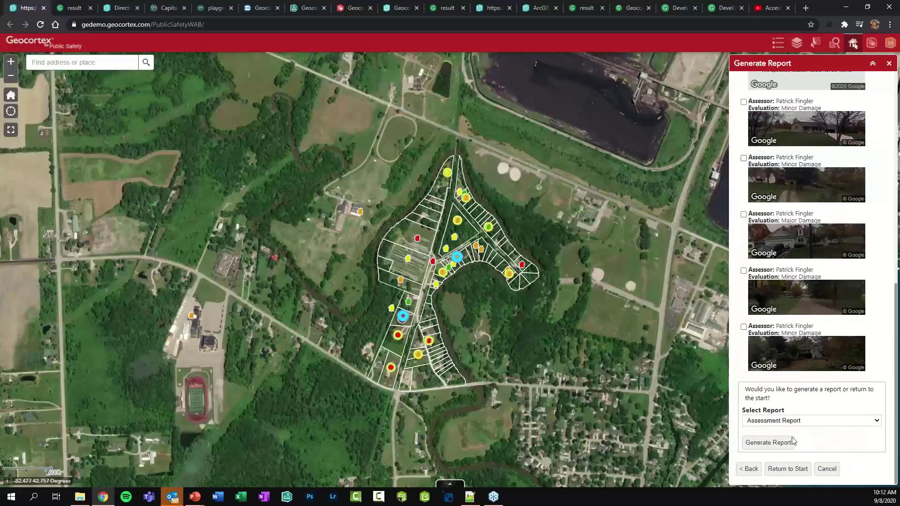
# Generate the Assessment Report, look at the Reporting designer, then return to the map's report panel
pyautogui.click(768, 444)
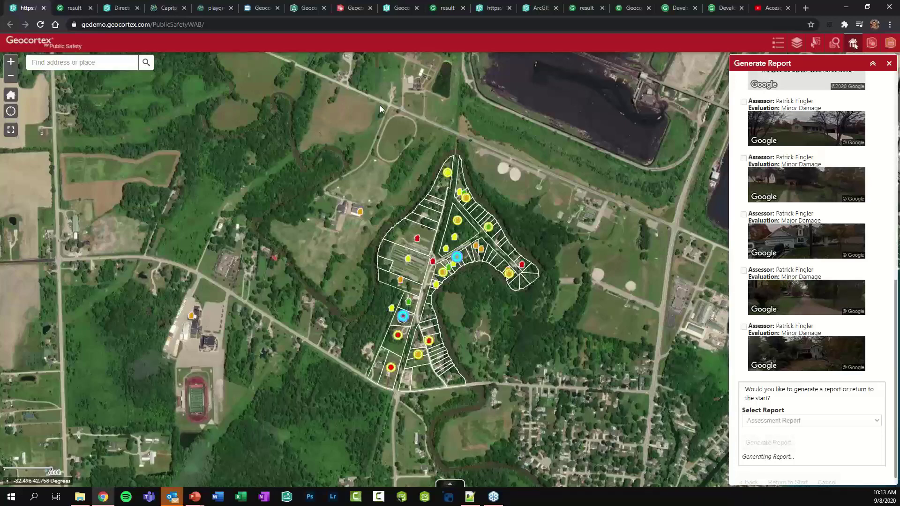
pyautogui.click(351, 8)
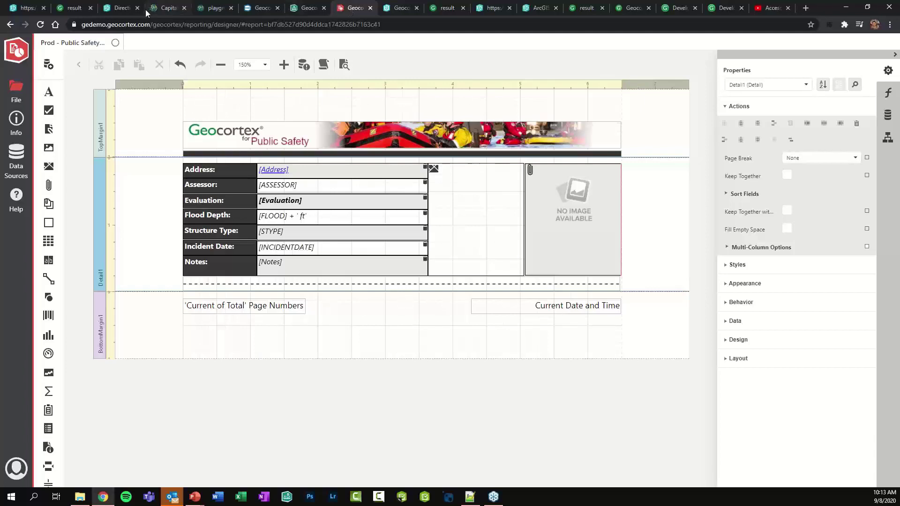
pyautogui.click(25, 10)
# Open the downloaded Assessment Report listing the Minor and Major Damage properties, then return to the map
pyautogui.scroll(-1, 771, 392)
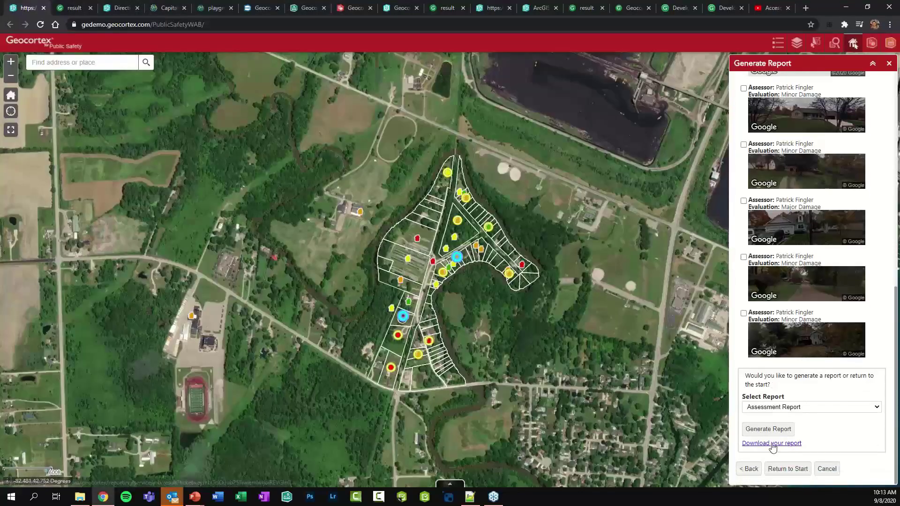
pyautogui.click(772, 443)
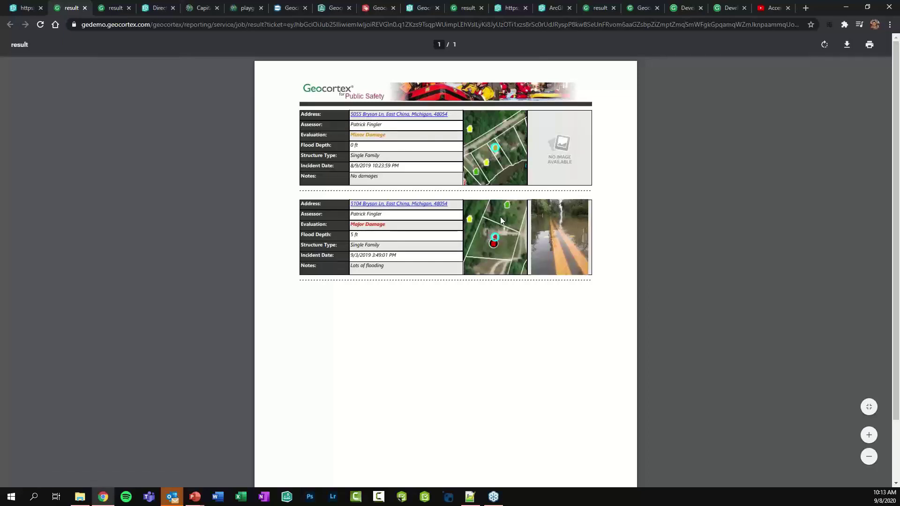
pyautogui.click(8, 6)
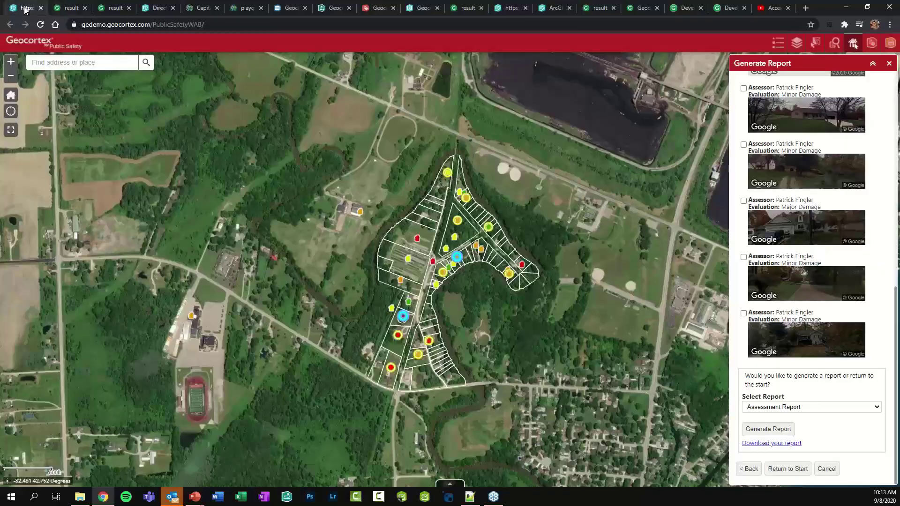
# Restart the workflow, choose Create an assessment, and fill in the assessor from the suggestions
pyautogui.click(787, 469)
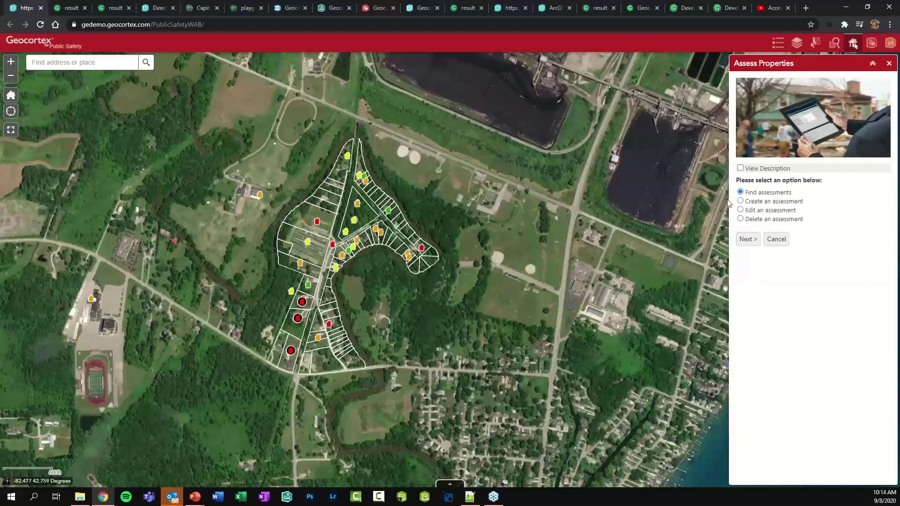
pyautogui.click(753, 202)
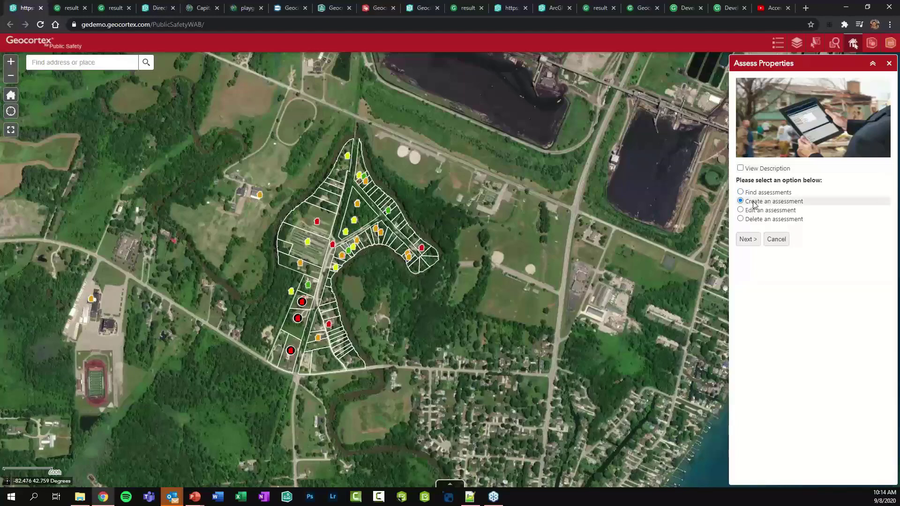
pyautogui.click(747, 239)
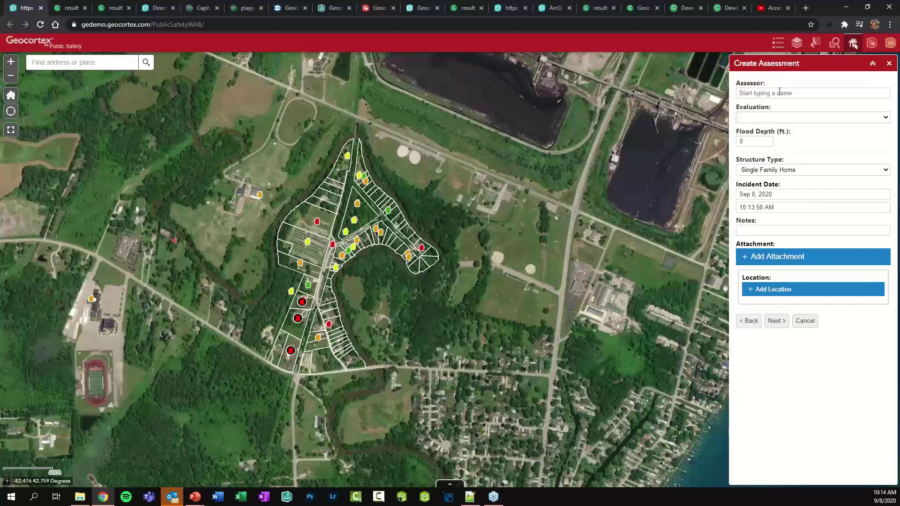
pyautogui.write('Patri')
pyautogui.click(769, 106)
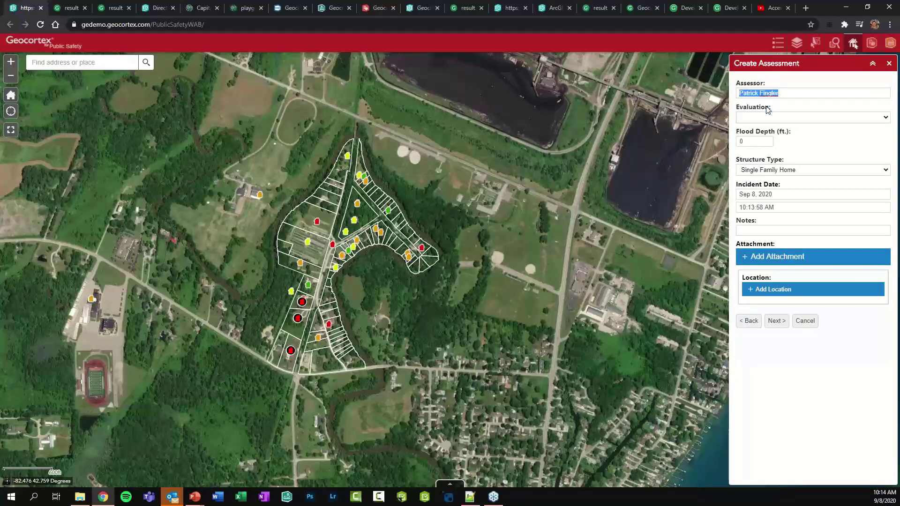
# Set Evaluation to Minor Damage and Flood Depth to 4
pyautogui.click(767, 118)
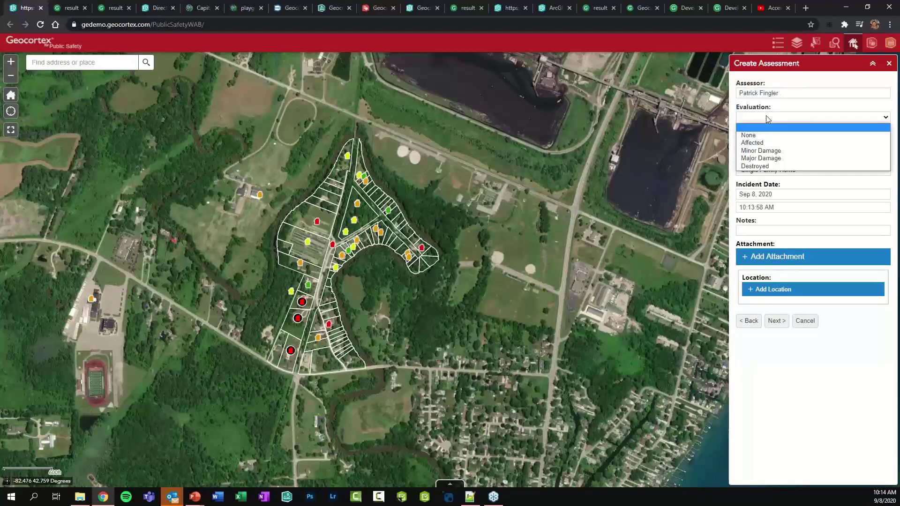
pyautogui.click(765, 151)
pyautogui.doubleClick(750, 142)
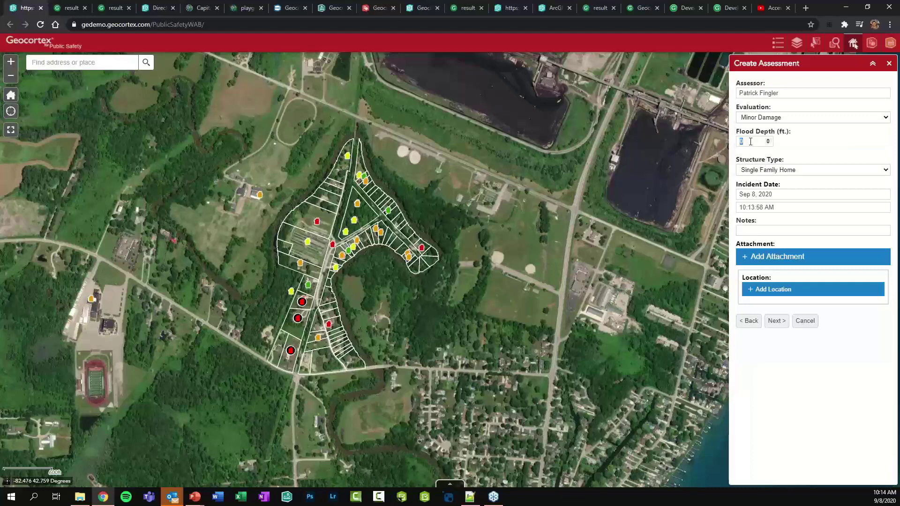
pyautogui.write('4')
# Attach flooded_roads.jpg and begin adding the assessment's map location
pyautogui.click(772, 259)
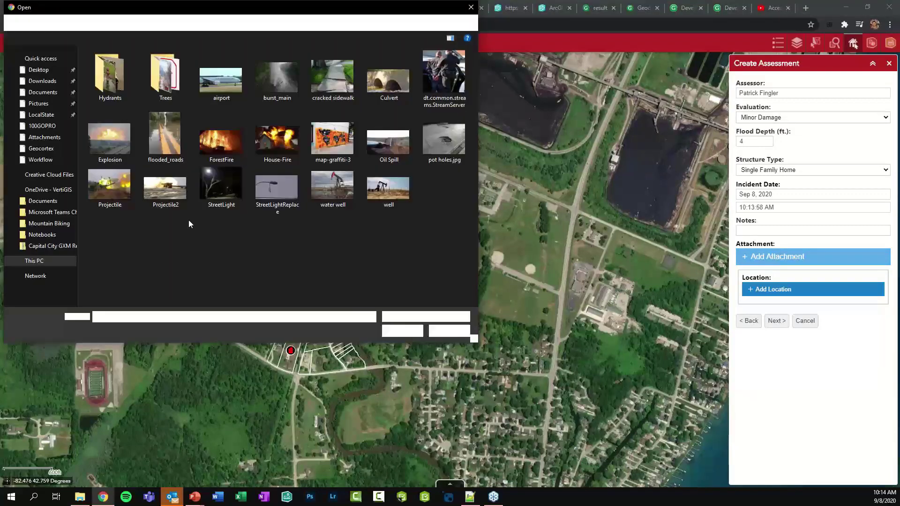
pyautogui.click(172, 141)
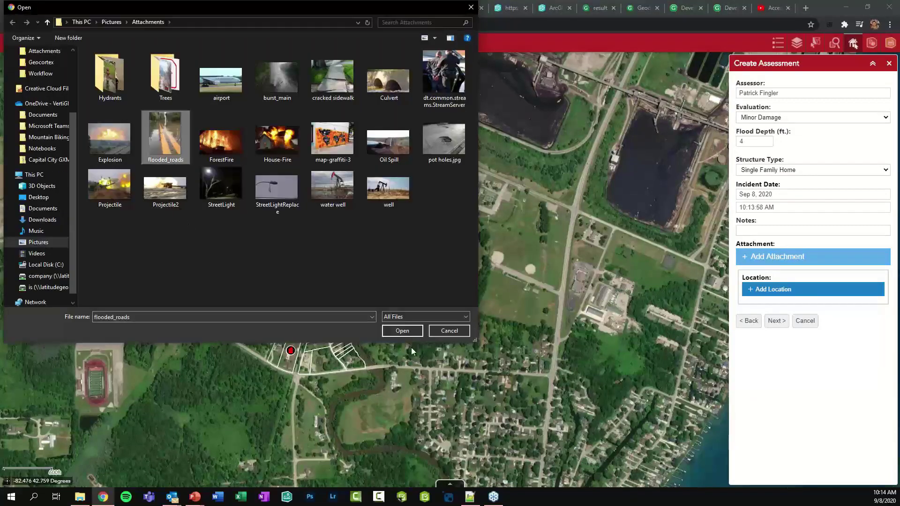
pyautogui.click(402, 330)
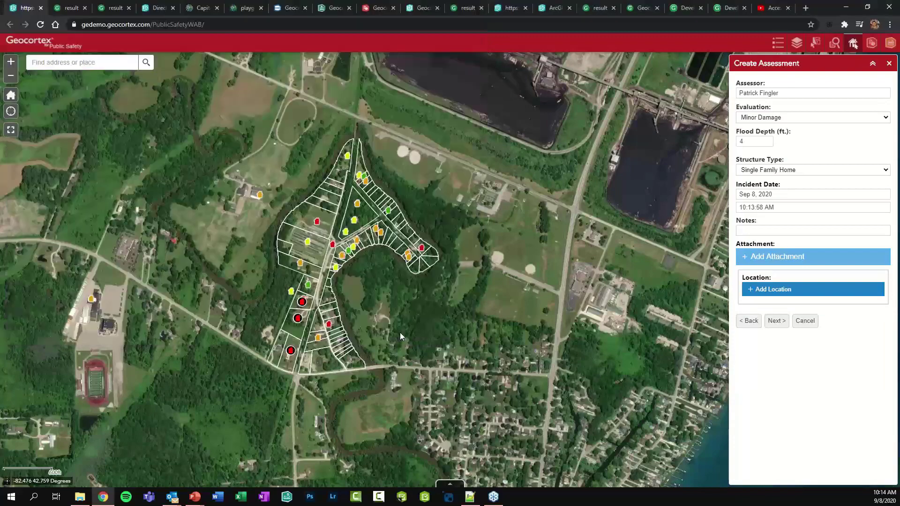
pyautogui.click(774, 307)
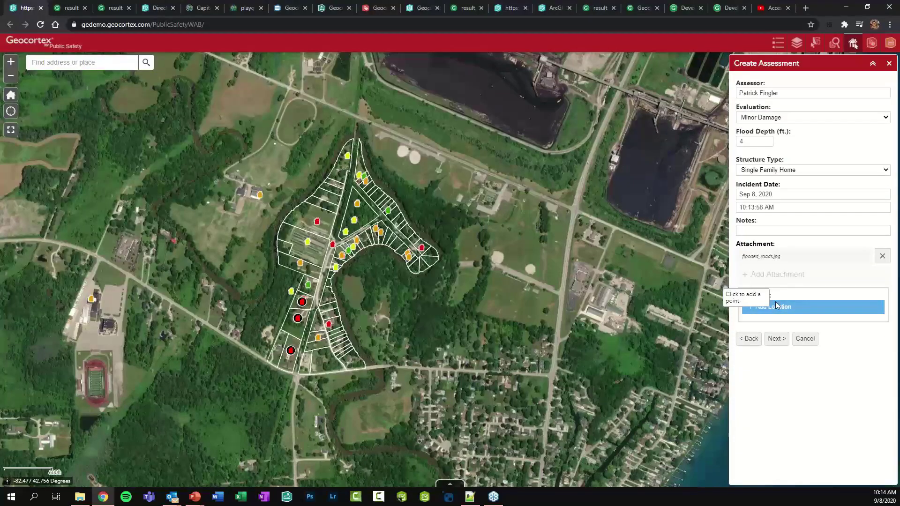
pyautogui.scroll(2, 341, 180)
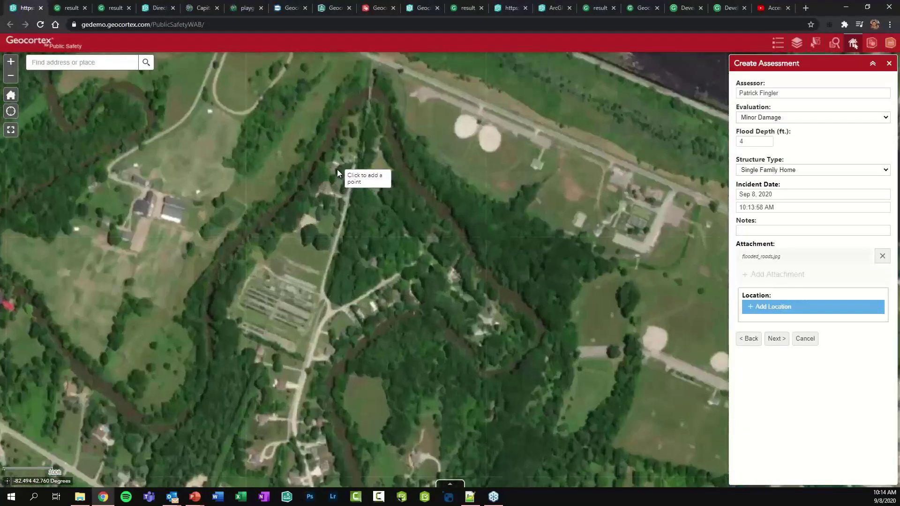
# Place the location point on a house on the map and submit the assessment
pyautogui.click(334, 167)
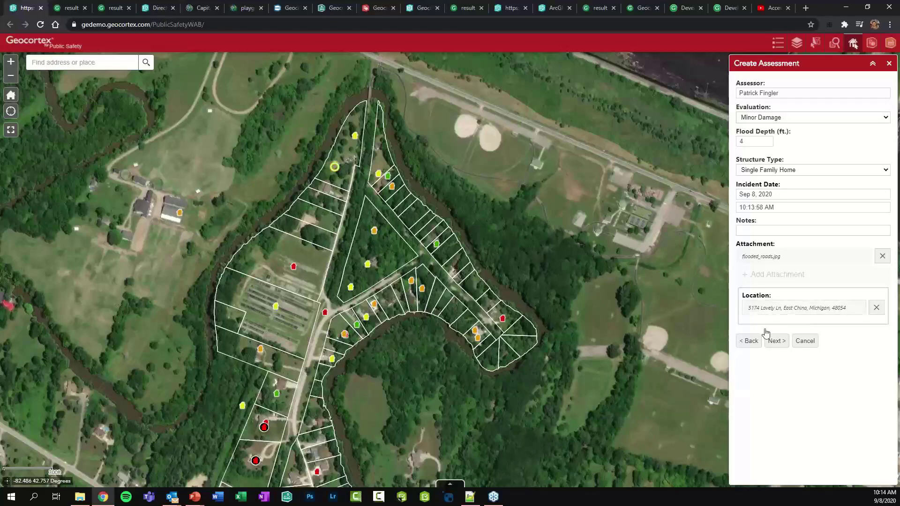
pyautogui.click(776, 342)
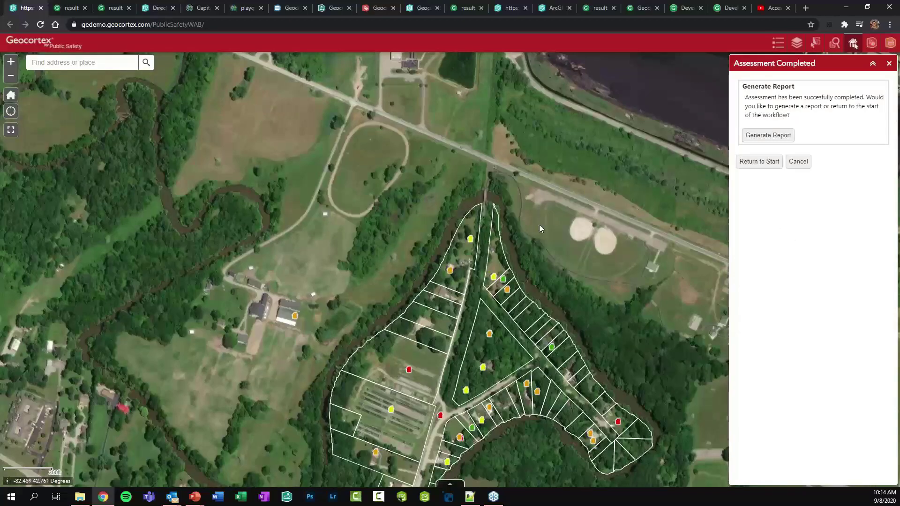
# Review the new marker's popup details, including assessor and address, close it, and return to start
pyautogui.click(449, 271)
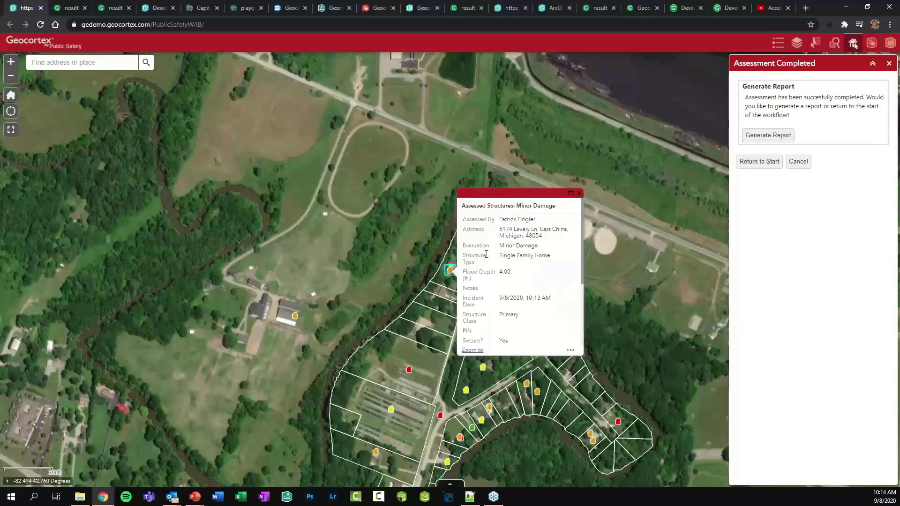
pyautogui.moveTo(500, 219); pyautogui.dragTo(534, 220)
pyautogui.click(512, 236)
pyautogui.tripleClick(541, 235)
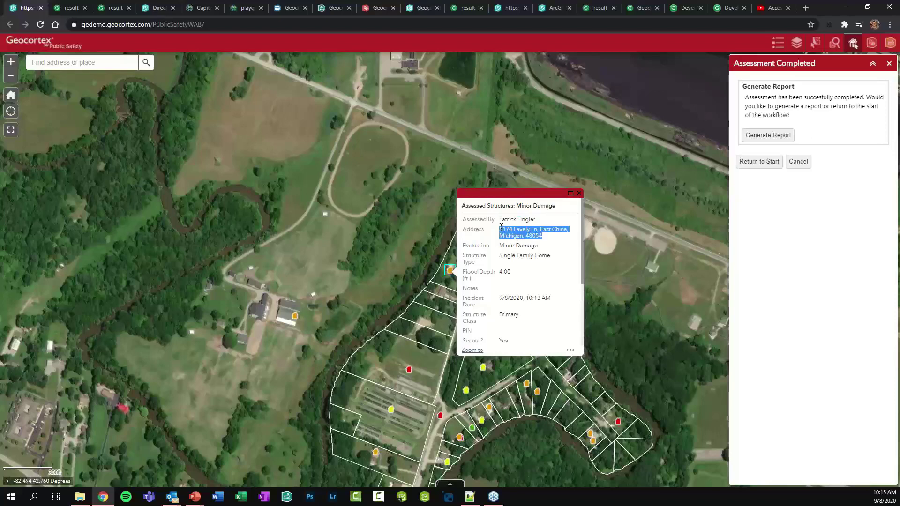
pyautogui.click(507, 232)
pyautogui.scroll(-1, 507, 231)
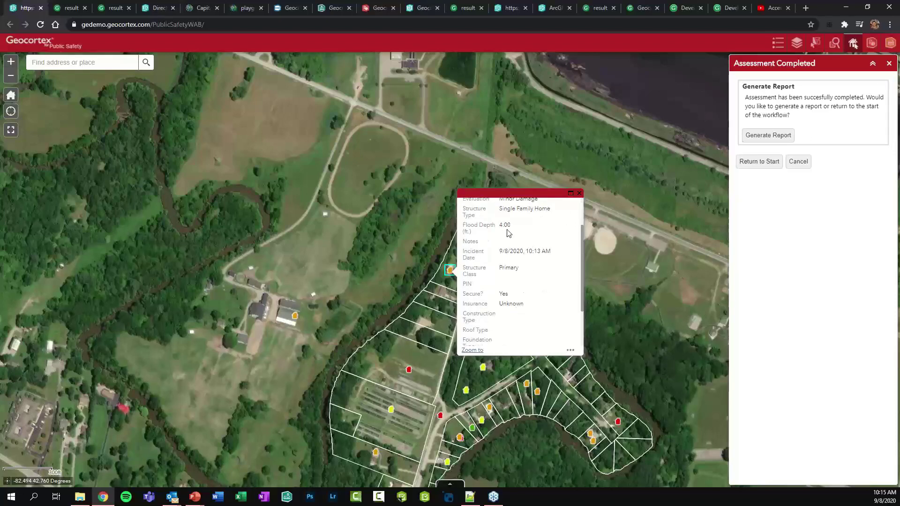
pyautogui.click(579, 193)
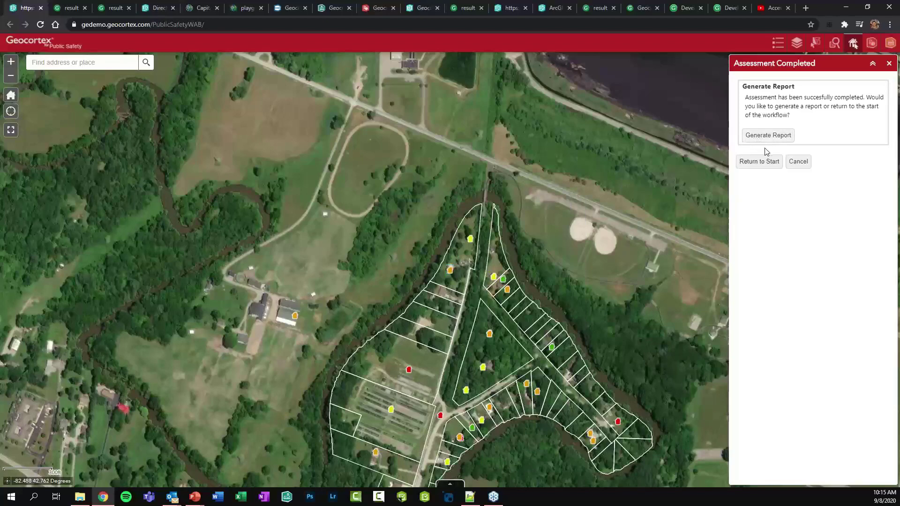
pyautogui.click(759, 162)
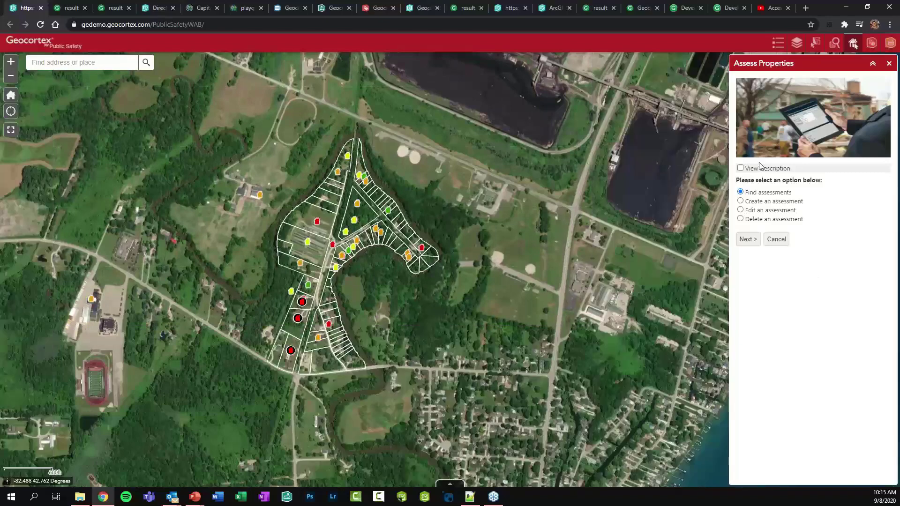
# Choose Edit an assessment and lasso only the newly assessed house marker, retrying after two were caught
pyautogui.click(750, 210)
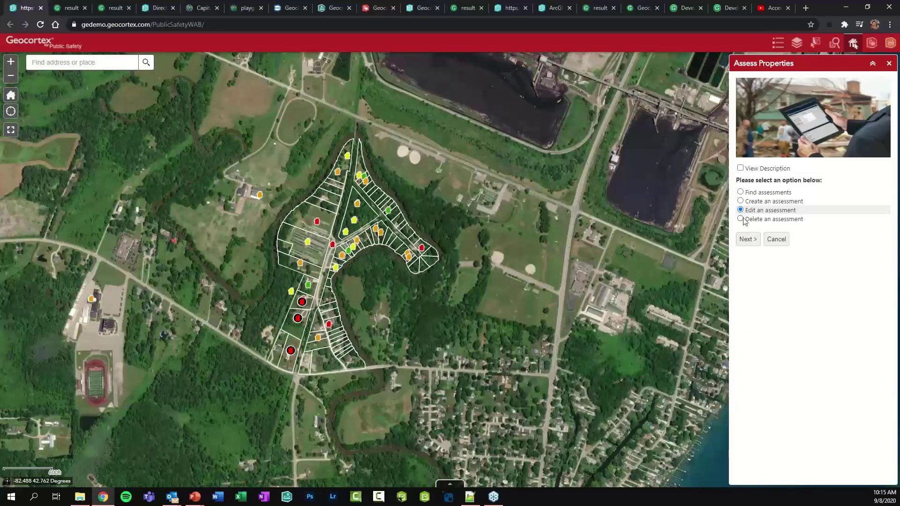
pyautogui.click(746, 239)
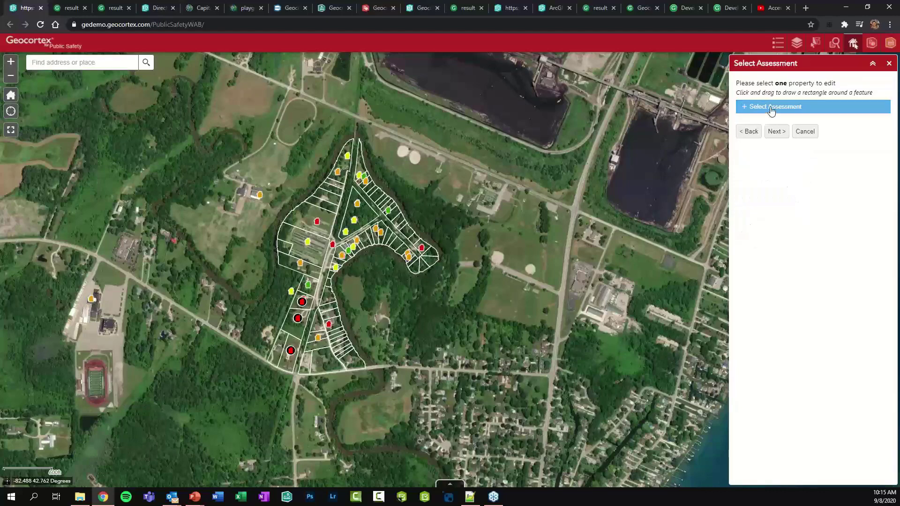
pyautogui.click(733, 107)
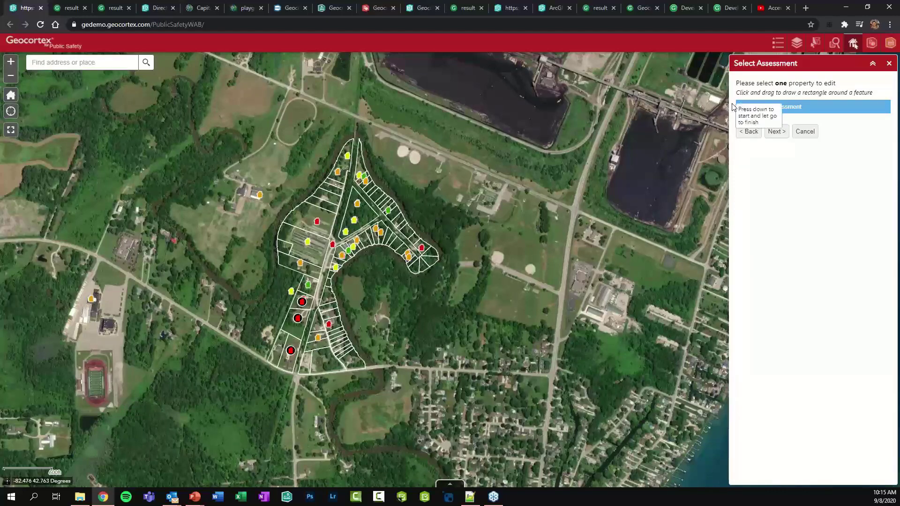
pyautogui.moveTo(355, 147)
pyautogui.mouseDown()
pyautogui.moveTo(325, 166)
pyautogui.moveTo(338, 147)
pyautogui.mouseUp()
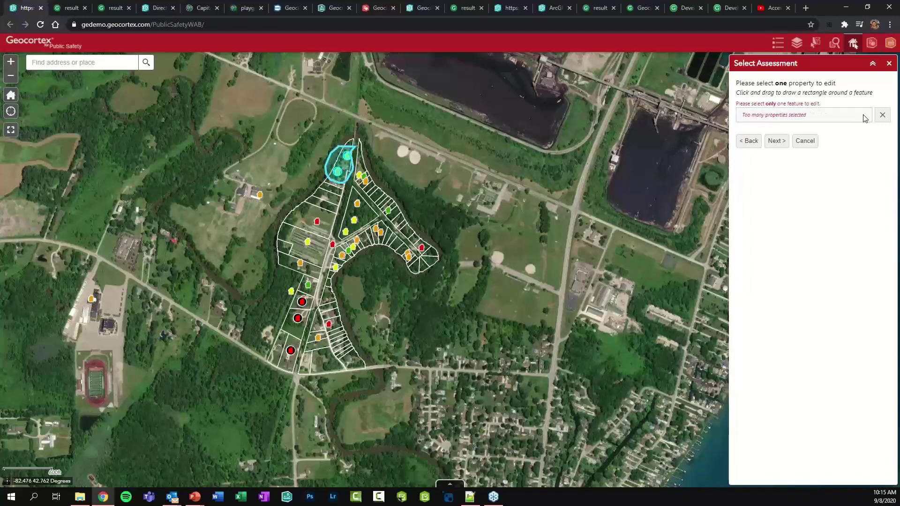
pyautogui.click(881, 117)
pyautogui.click(763, 107)
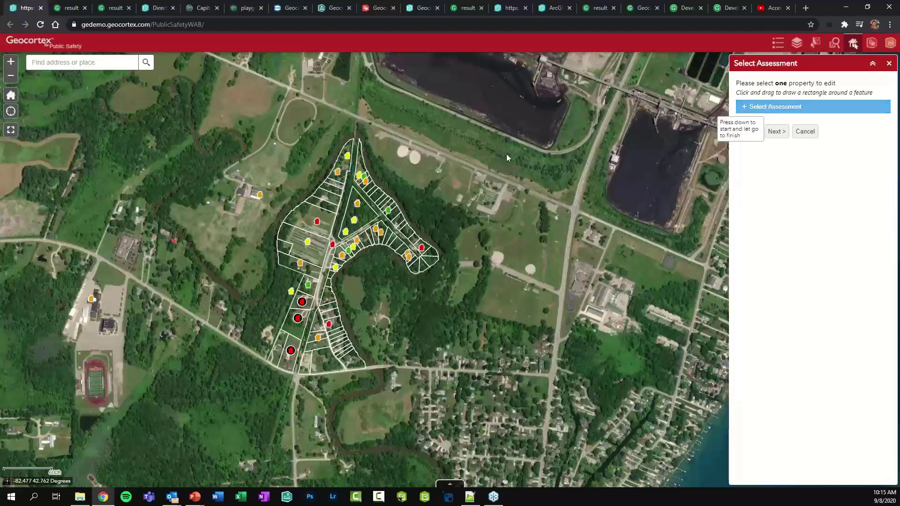
pyautogui.moveTo(341, 165)
pyautogui.mouseDown()
pyautogui.moveTo(332, 178)
pyautogui.moveTo(349, 181)
pyautogui.mouseUp()
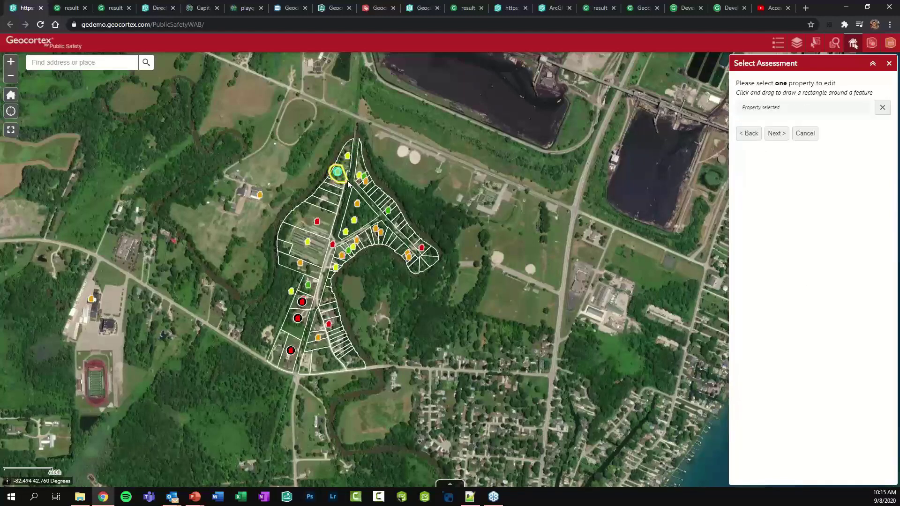
pyautogui.click(776, 134)
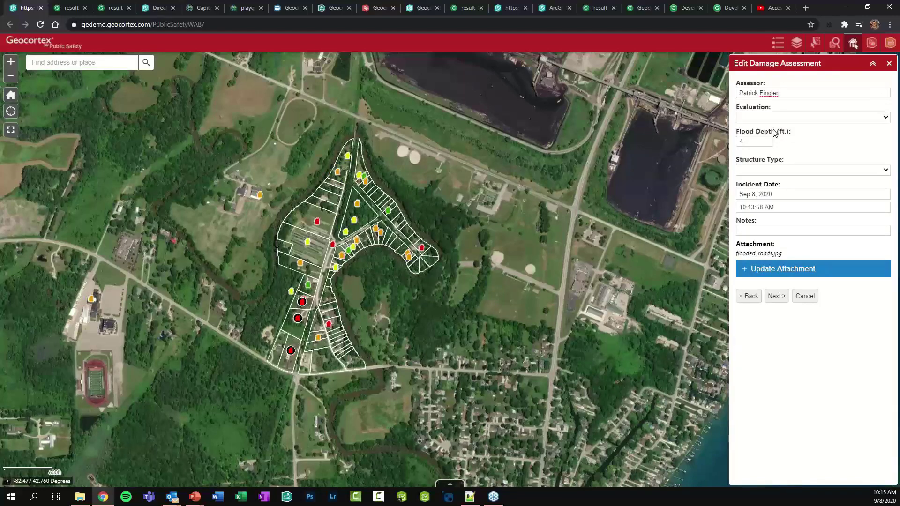
# Set evaluation Major Damage, flood depth 10, Single Family Home, note 'Major flooding', and submit
pyautogui.click(764, 118)
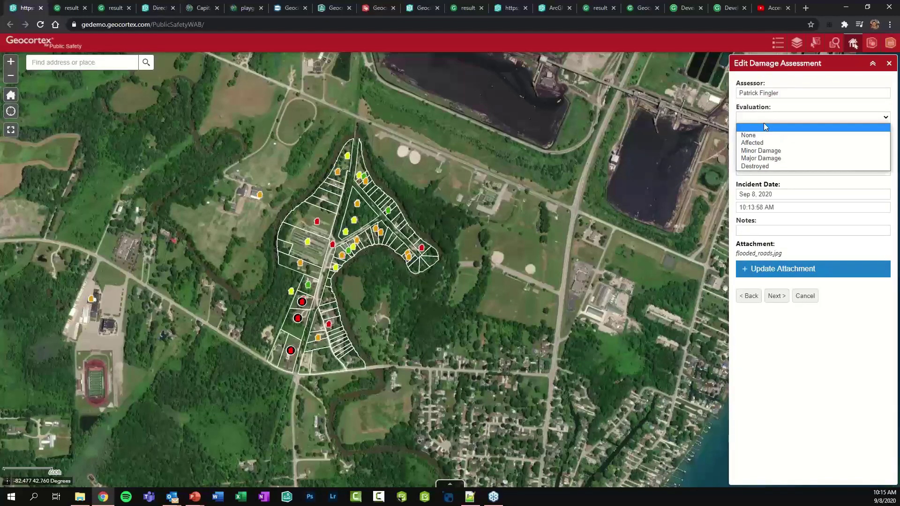
pyautogui.click(766, 158)
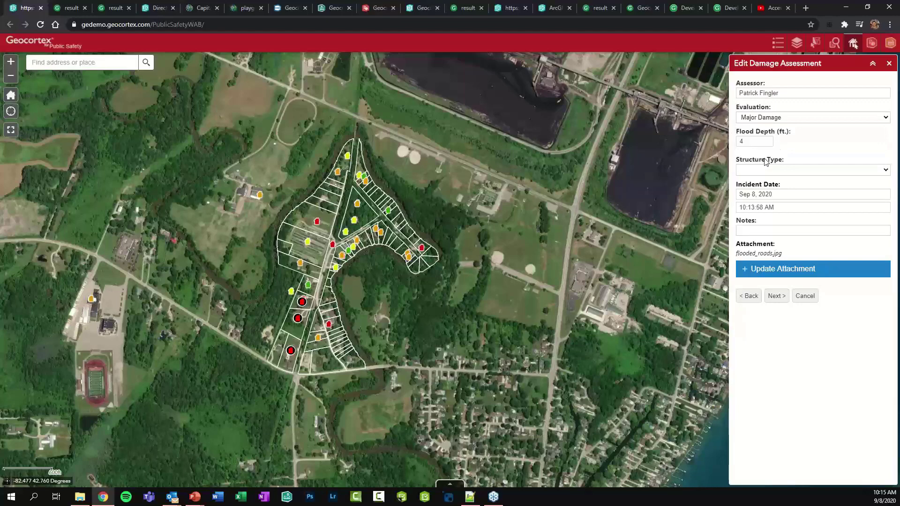
pyautogui.doubleClick(746, 139)
pyautogui.write('10')
pyautogui.click(775, 172)
pyautogui.click(763, 188)
pyautogui.click(750, 232)
pyautogui.write('Major flooding damages')
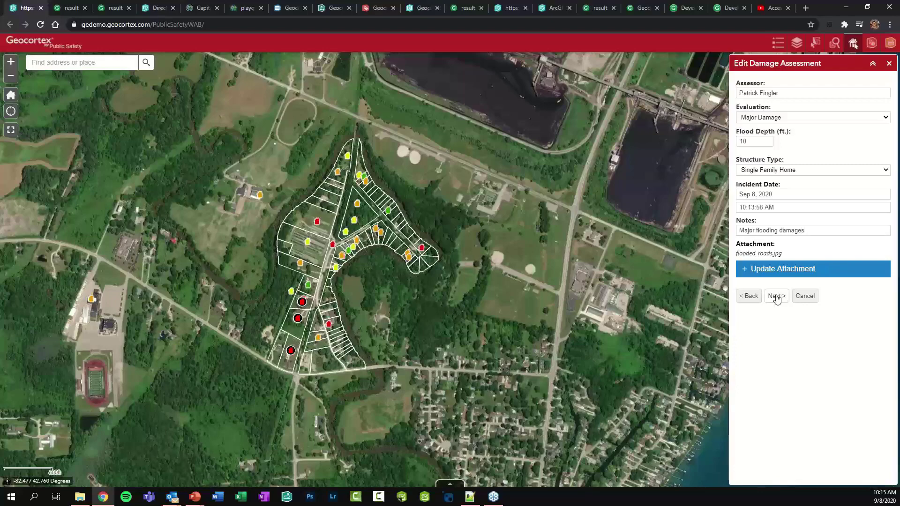
pyautogui.click(775, 297)
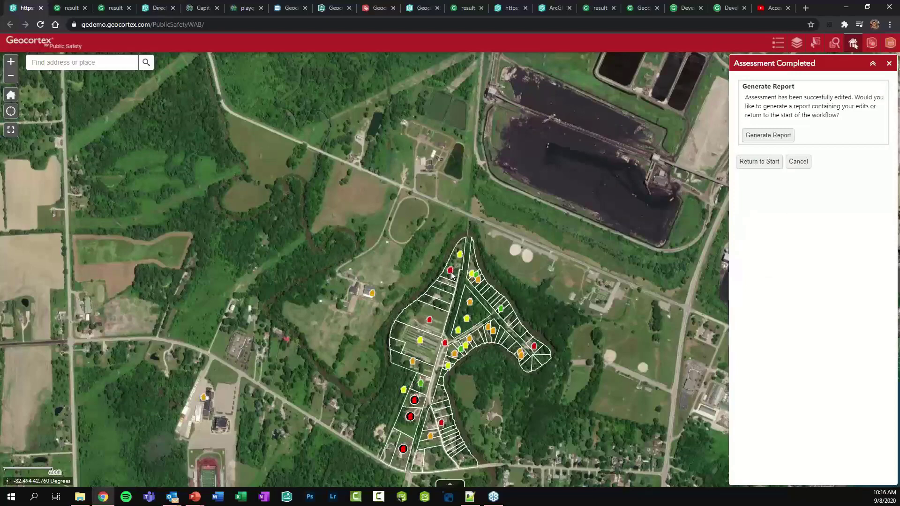
# Inspect the edited structure's details to confirm its Major Damage evaluation
pyautogui.click(451, 273)
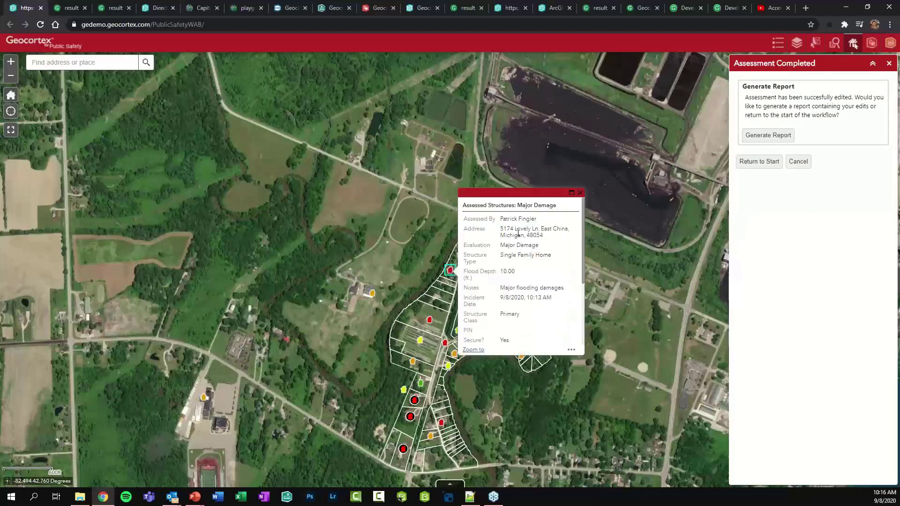
pyautogui.moveTo(501, 245); pyautogui.dragTo(531, 246)
pyautogui.click(529, 256)
pyautogui.click(580, 192)
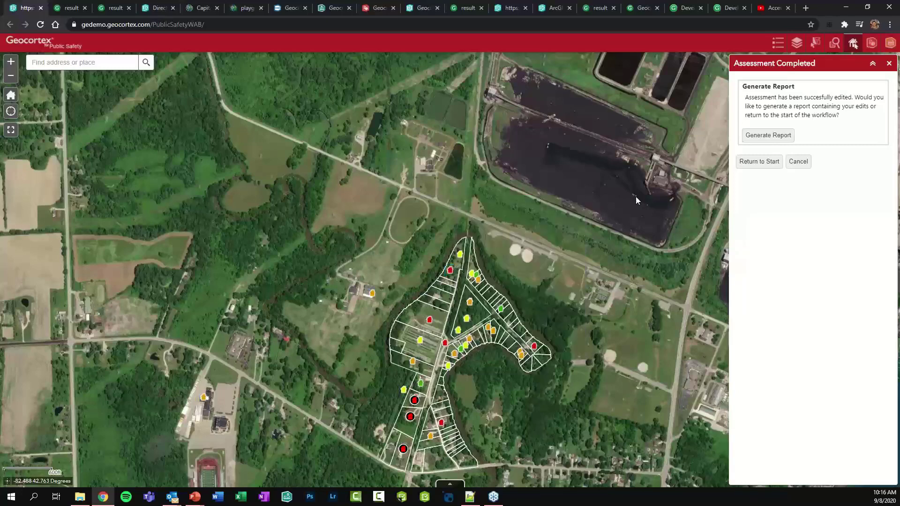
# Delete the two assessments on the top parcel via Delete an assessment
pyautogui.click(752, 165)
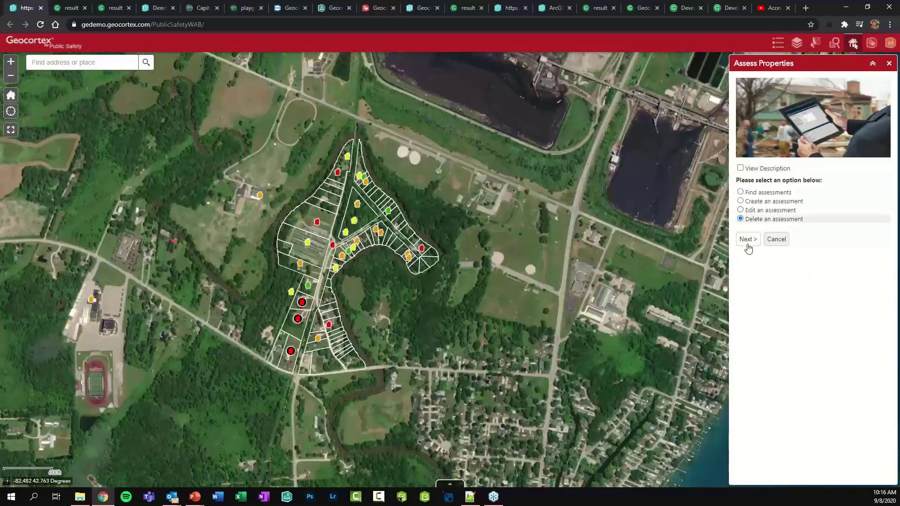
pyautogui.click(748, 245)
pyautogui.click(754, 110)
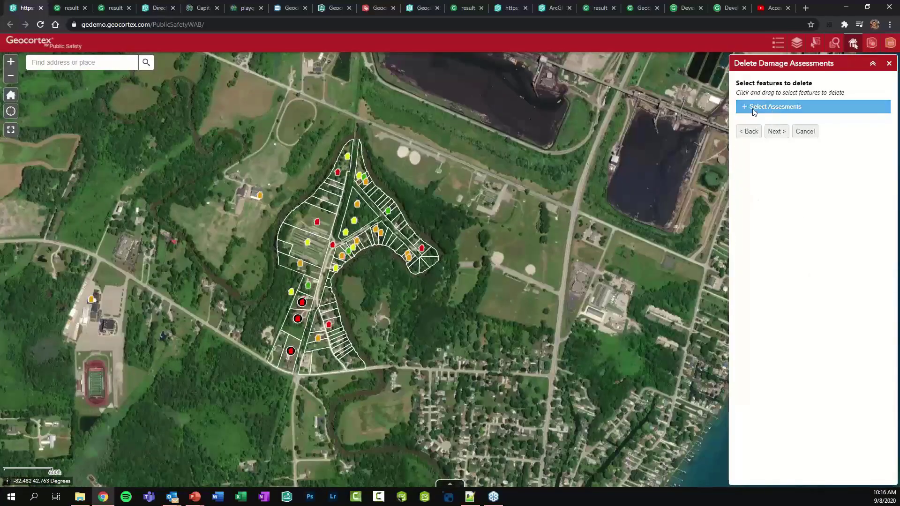
pyautogui.moveTo(355, 150); pyautogui.dragTo(326, 179)
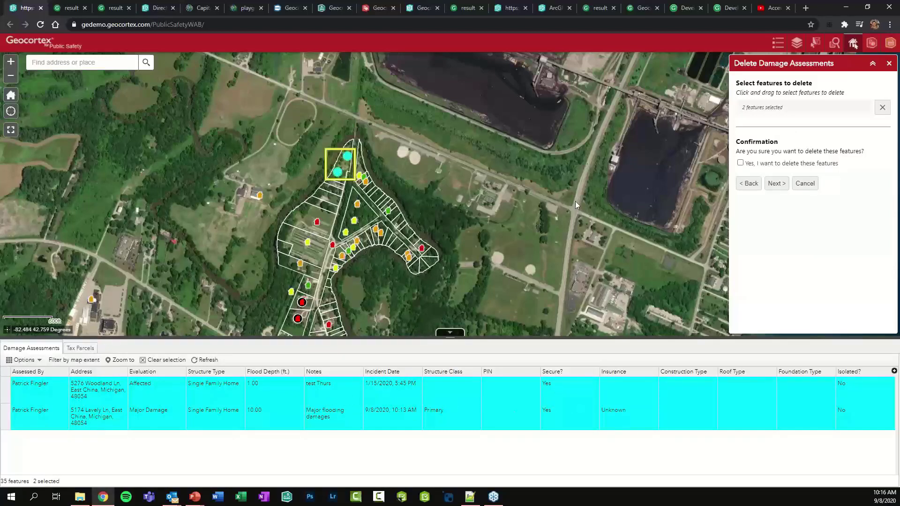
pyautogui.click(740, 163)
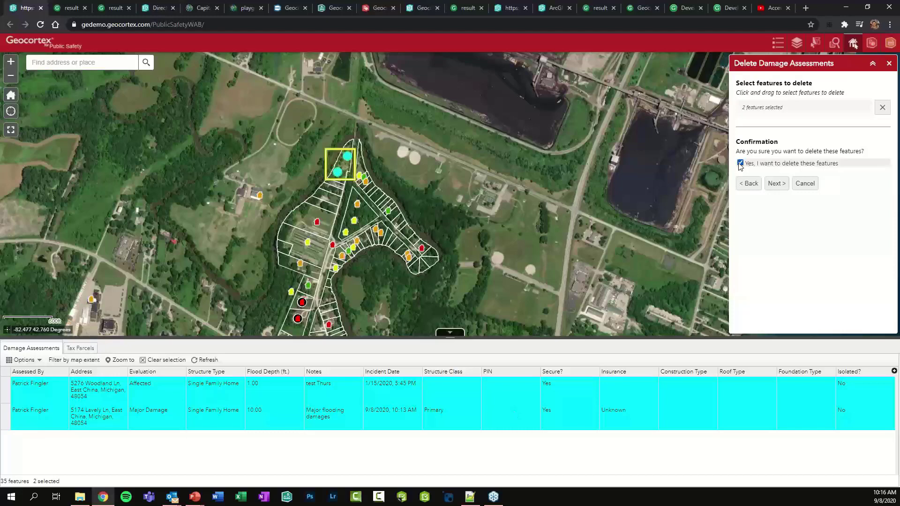
pyautogui.click(781, 183)
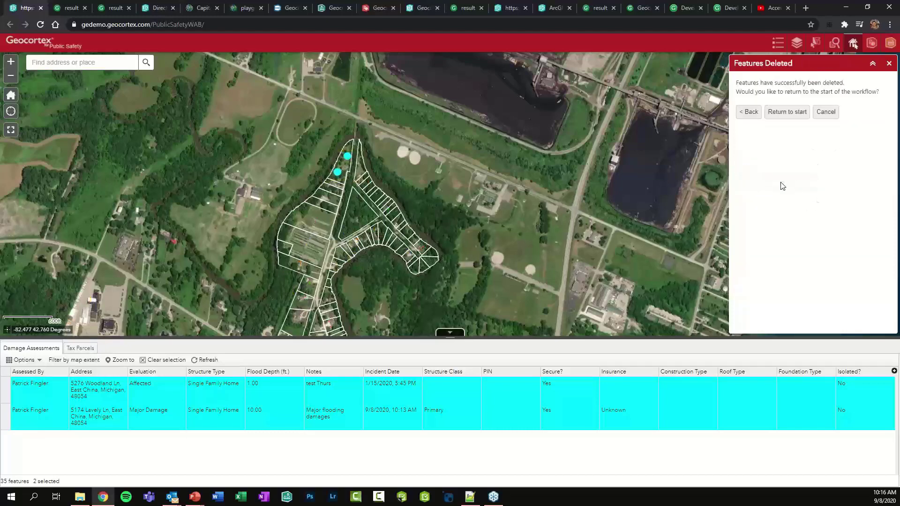
# Clear the table selection, collapse the attribute table and close the assessment workflow
pyautogui.click(173, 361)
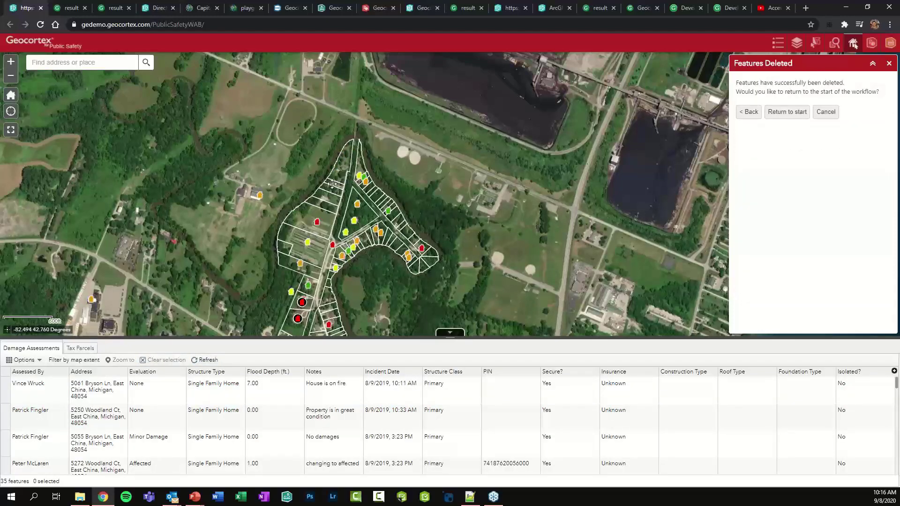
pyautogui.moveTo(341, 178); pyautogui.dragTo(332, 190)
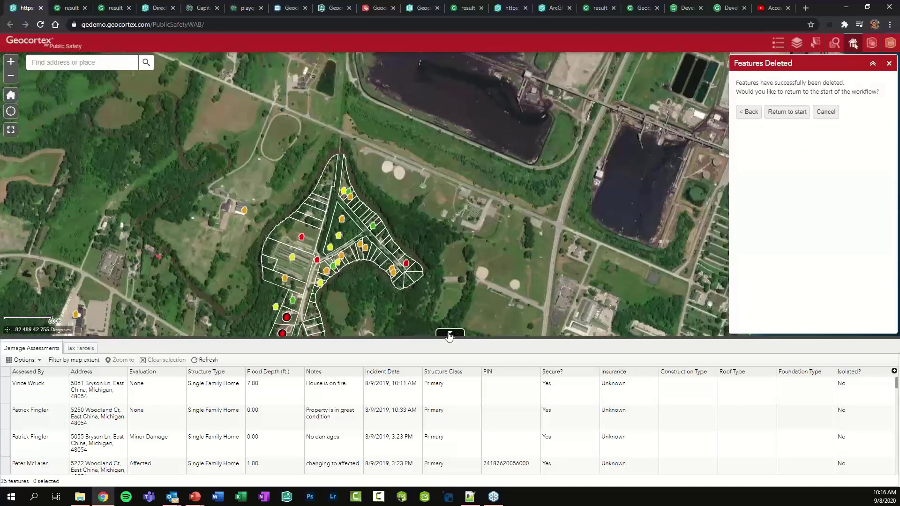
pyautogui.click(449, 332)
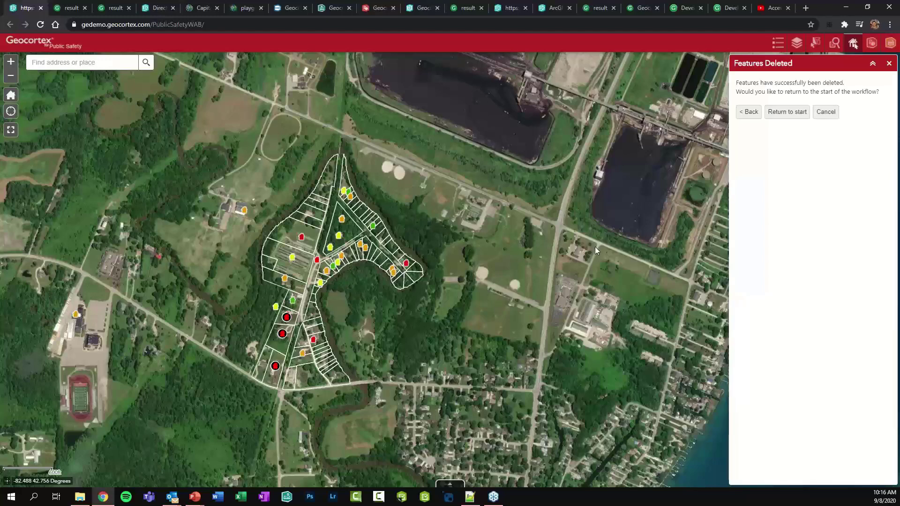
pyautogui.click(826, 113)
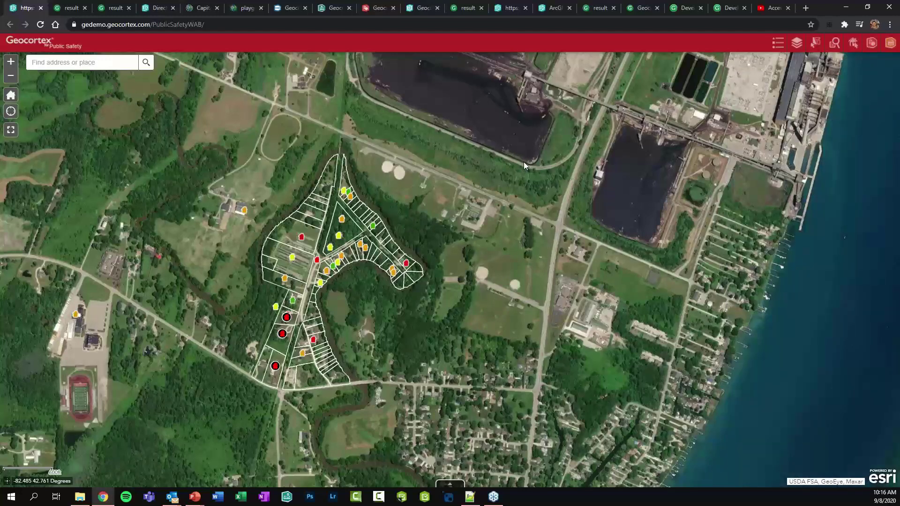
# In the designer, create a new workflow from the Samples - Buffer Geometry template
pyautogui.click(327, 9)
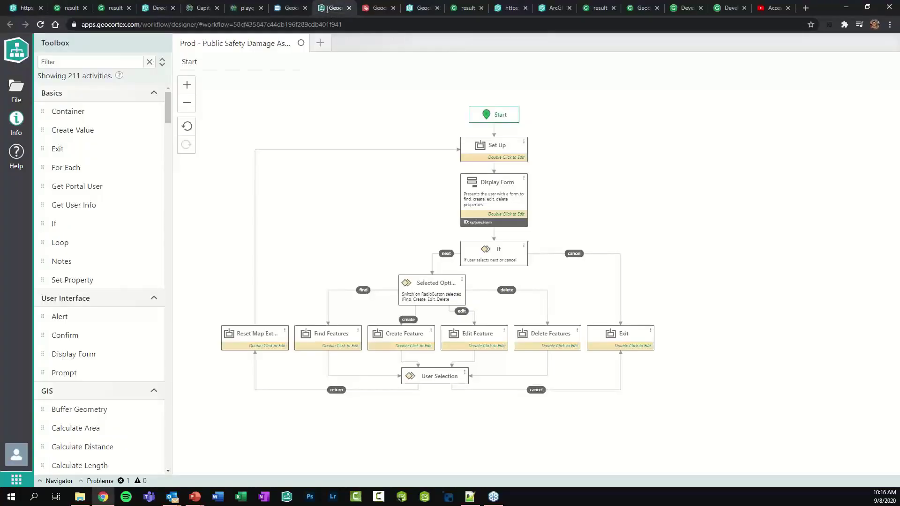
pyautogui.click(319, 43)
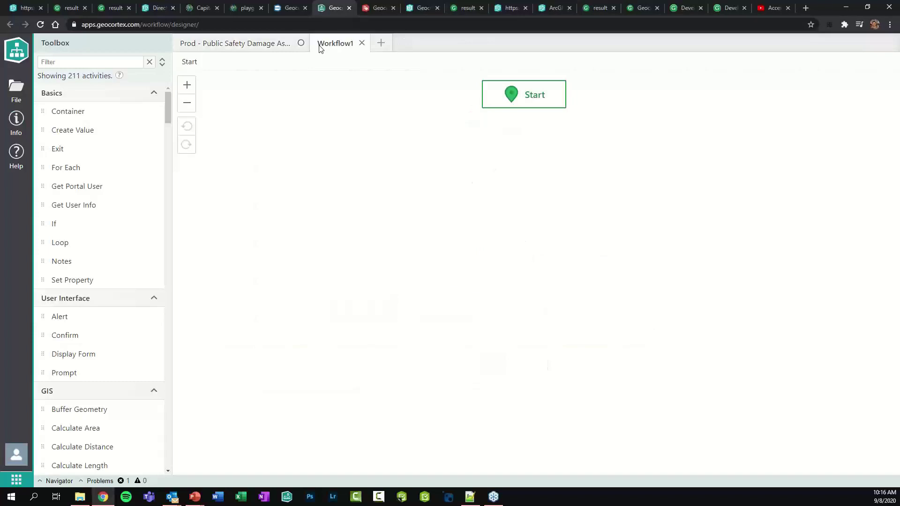
pyautogui.click(22, 94)
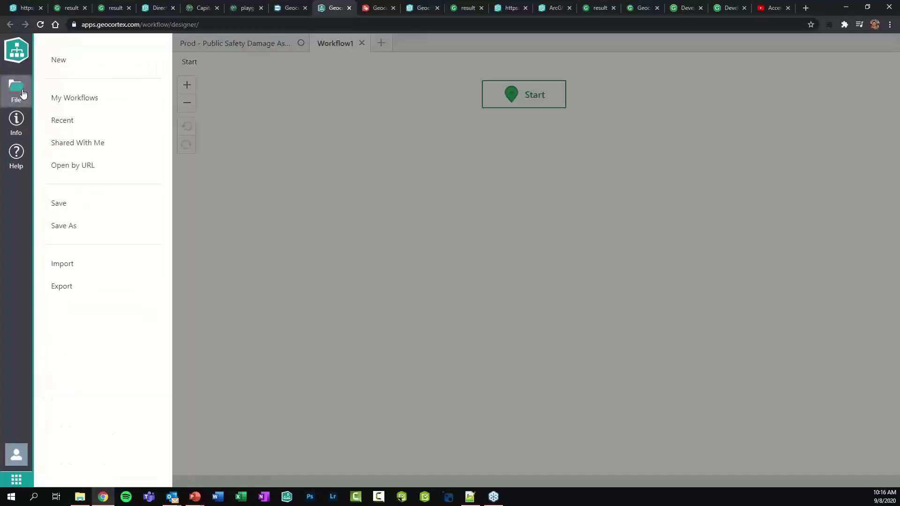
pyautogui.click(62, 64)
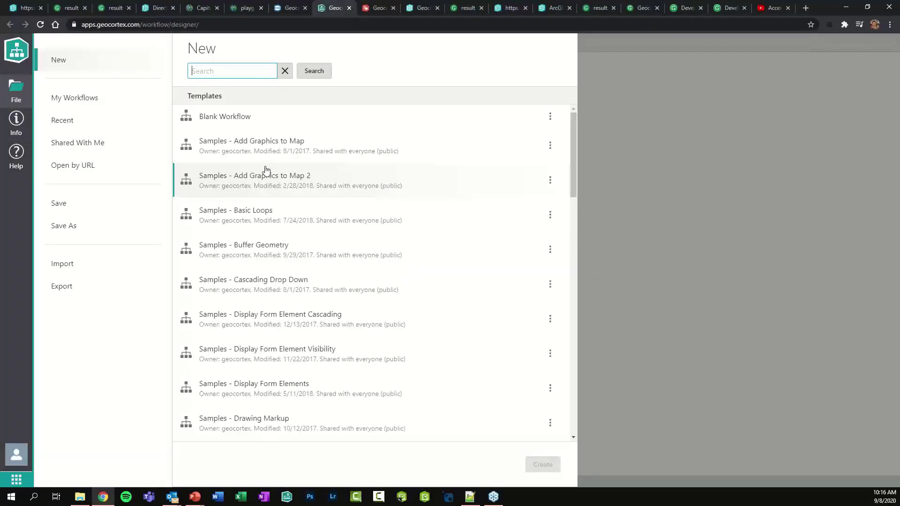
pyautogui.click(291, 252)
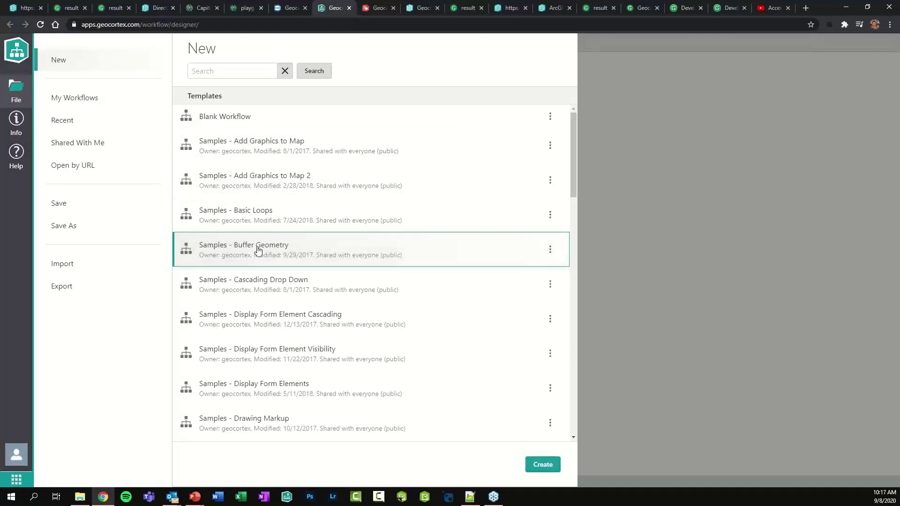
pyautogui.click(540, 464)
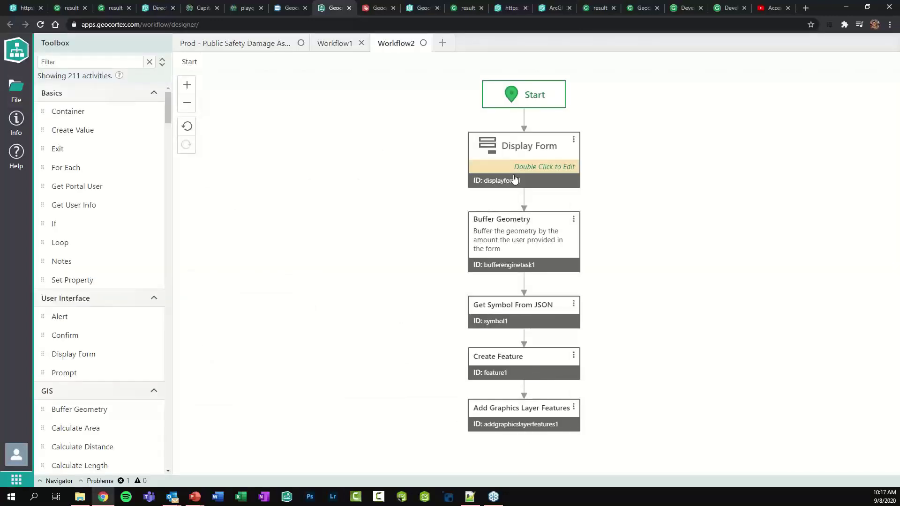
# Open the Display Form and inspect its Point picker, Buffer Distance field and Unit drop-down
pyautogui.doubleClick(514, 175)
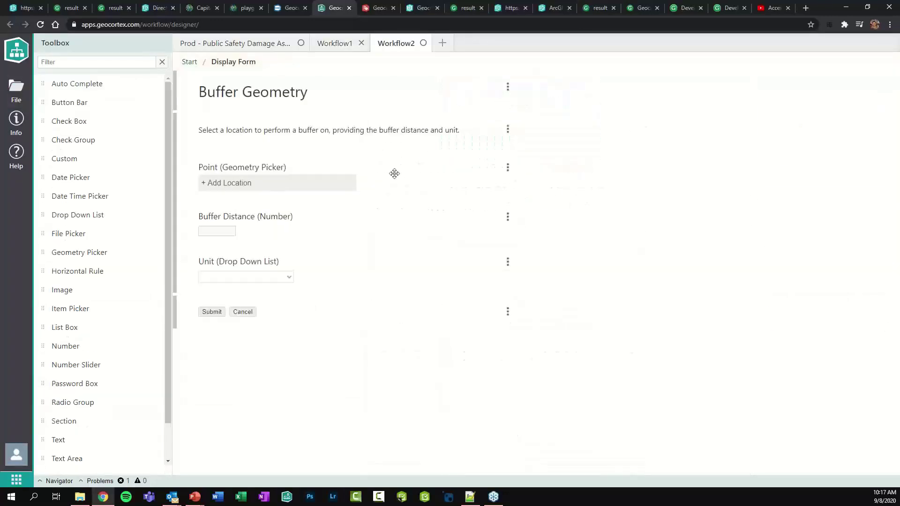
pyautogui.click(395, 173)
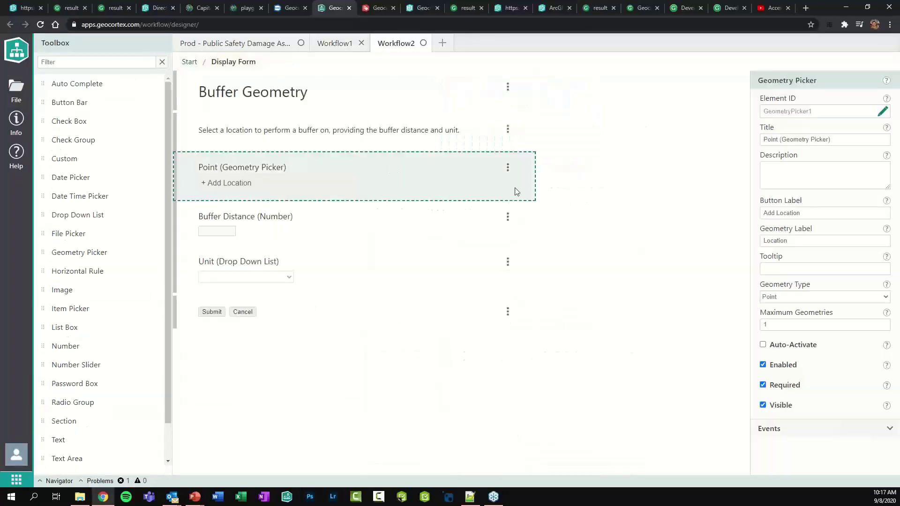
pyautogui.click(281, 220)
pyautogui.click(228, 274)
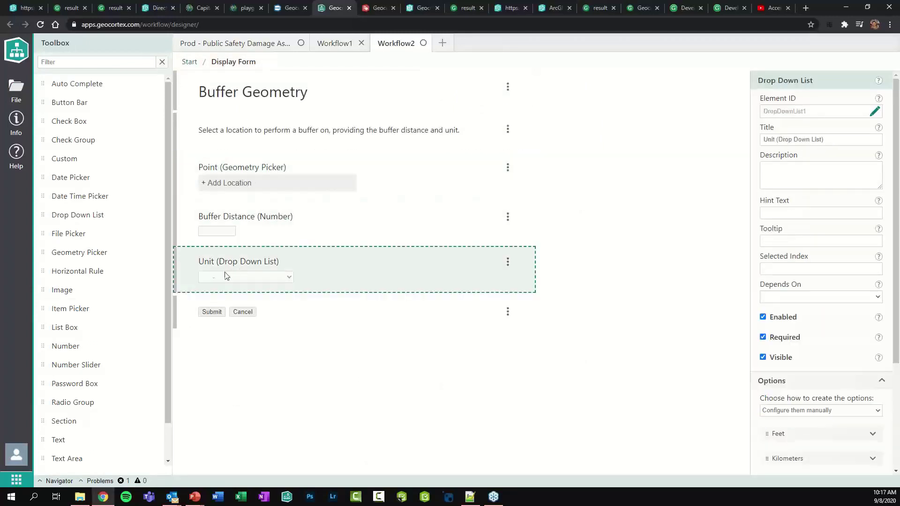
pyautogui.scroll(-1, 77, 244)
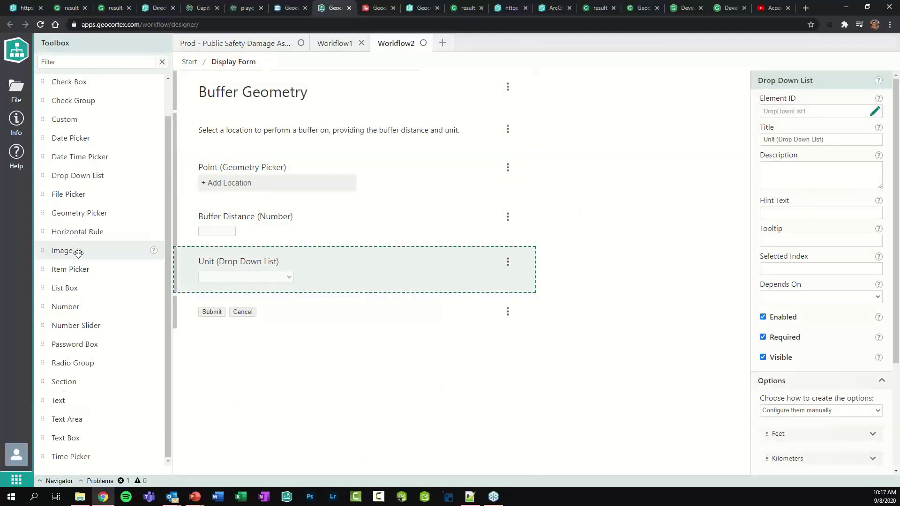
pyautogui.scroll(1, 76, 248)
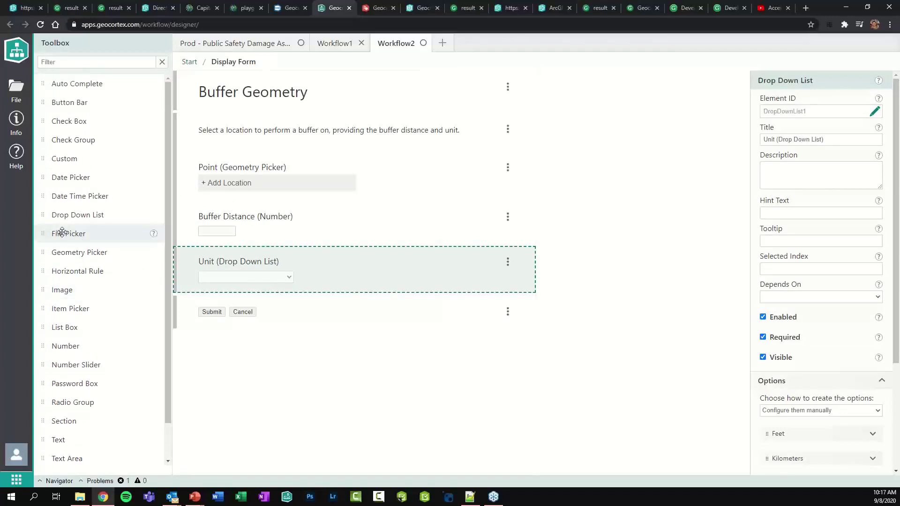
# Add a File Picker below Unit, remove it again, then show the workflow's Info details
pyautogui.moveTo(64, 235); pyautogui.dragTo(266, 319)
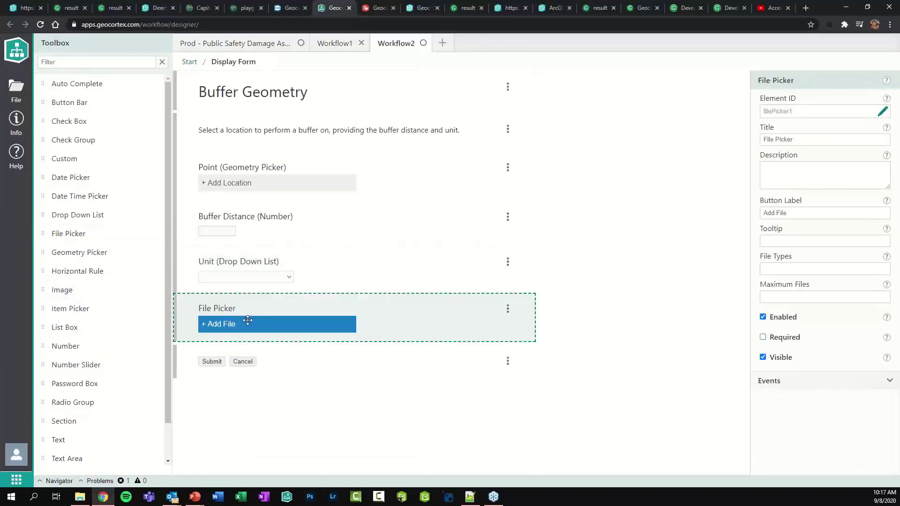
pyautogui.click(508, 309)
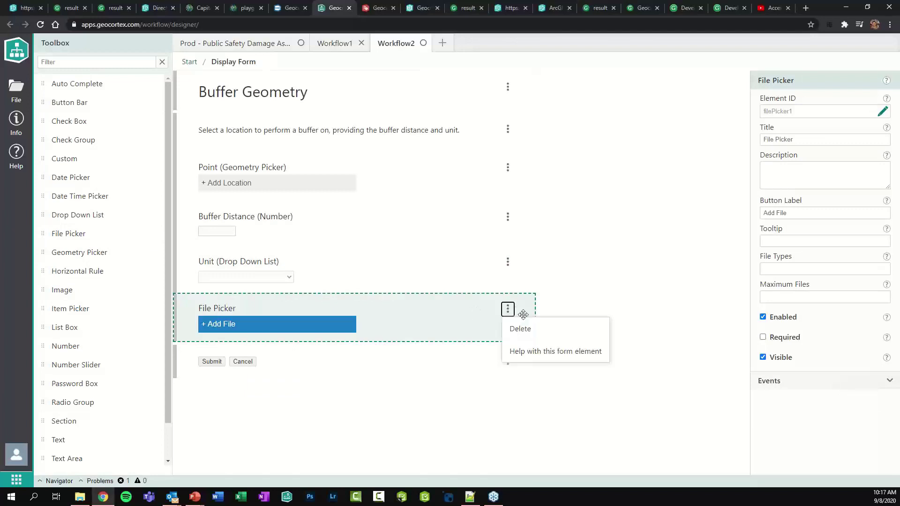
pyautogui.click(523, 331)
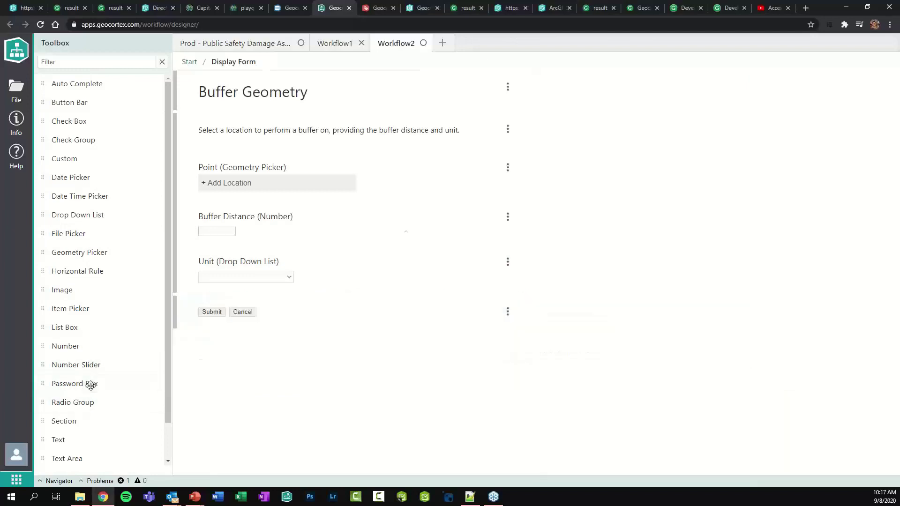
pyautogui.click(266, 182)
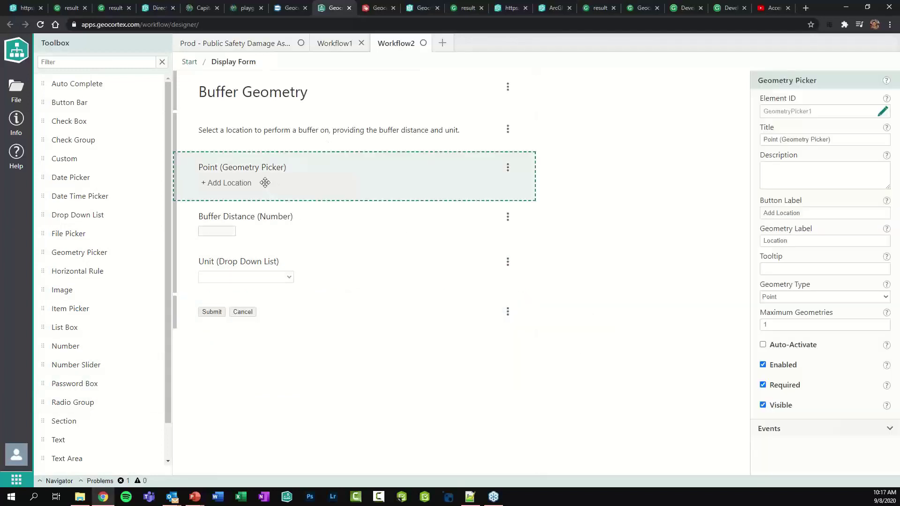
pyautogui.click(21, 133)
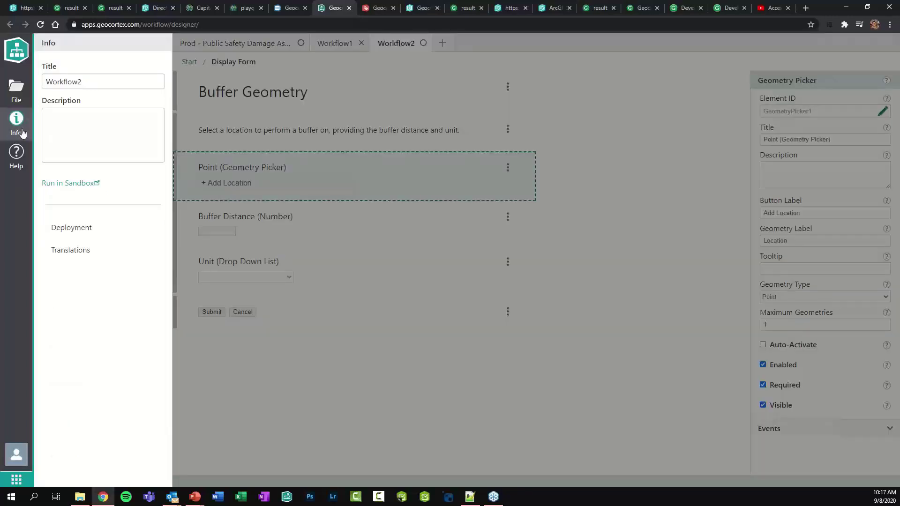
# Run the workflow in the sandbox with a point near Ship Point and 100 Meters
pyautogui.click(73, 185)
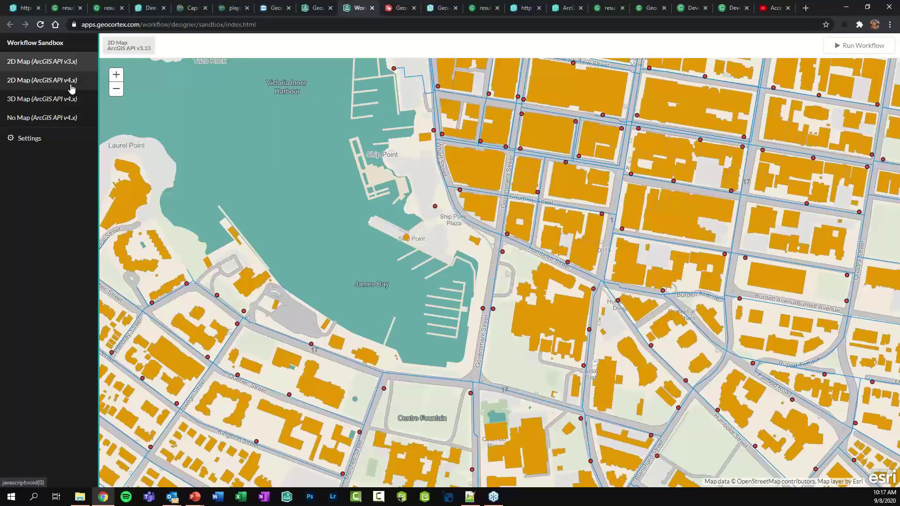
pyautogui.click(865, 47)
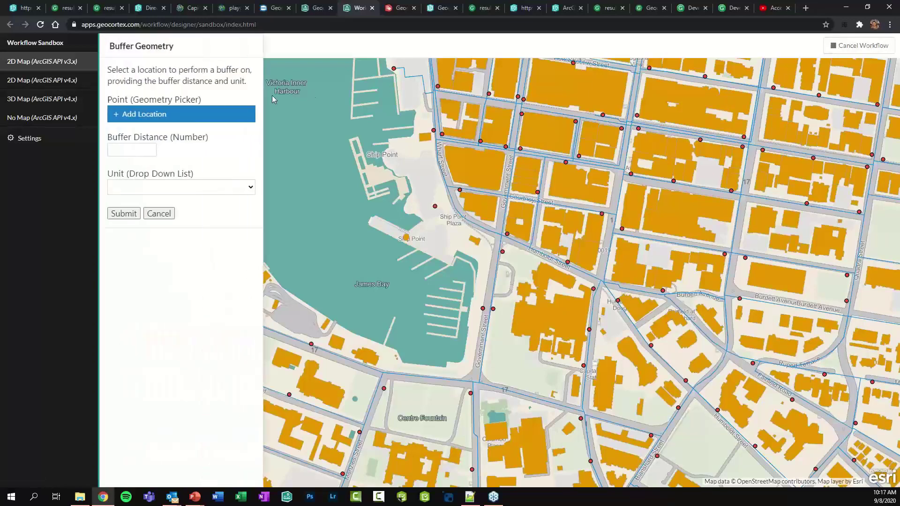
pyautogui.click(189, 114)
pyautogui.click(414, 176)
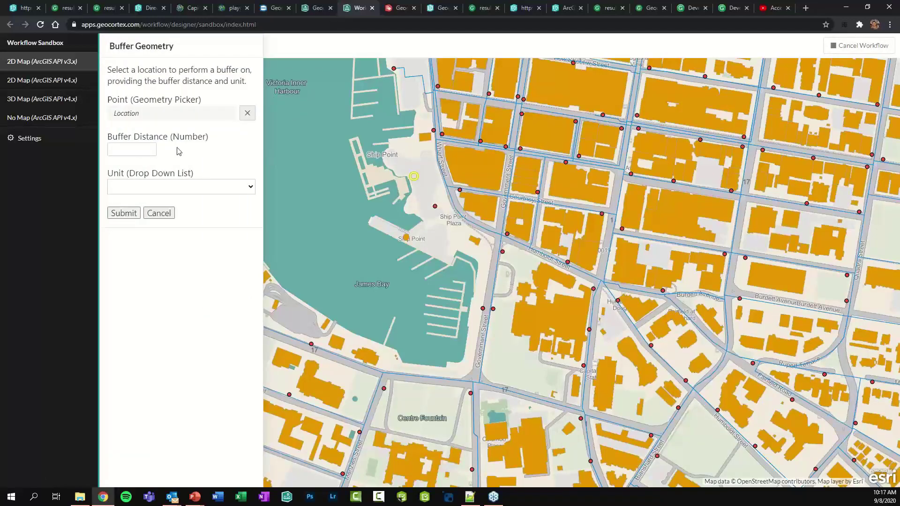
pyautogui.click(150, 150)
pyautogui.write('100')
pyautogui.click(152, 189)
pyautogui.click(142, 238)
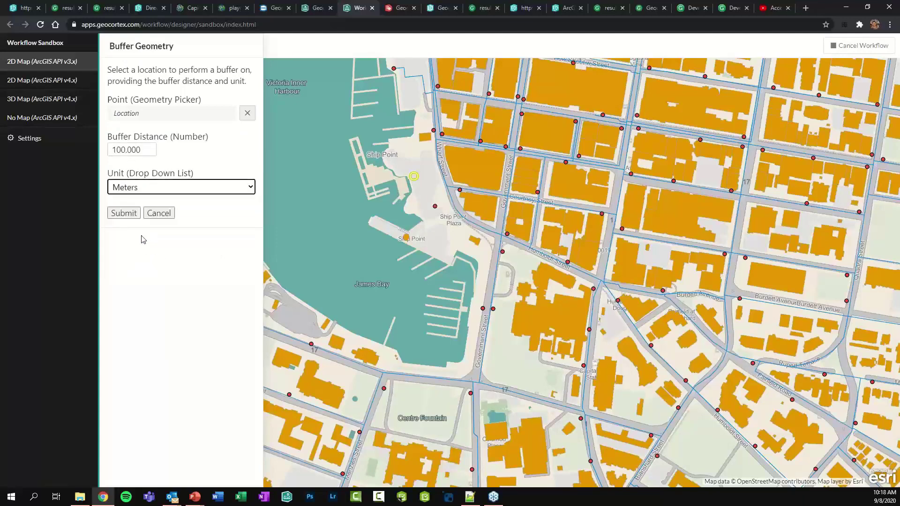
pyautogui.click(121, 214)
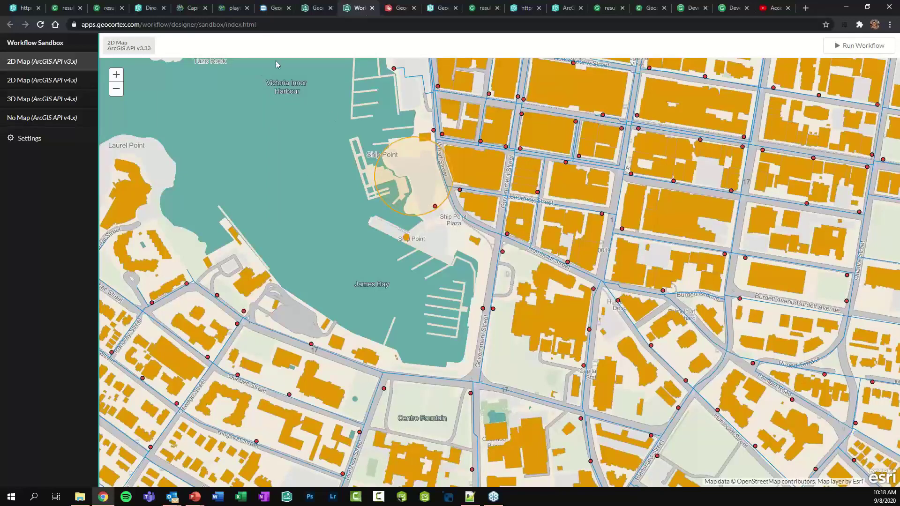
# Retitle the fields 'Select a Point', 'Choose a Distance' and 'Select a Unit for the Buffer'
pyautogui.click(313, 10)
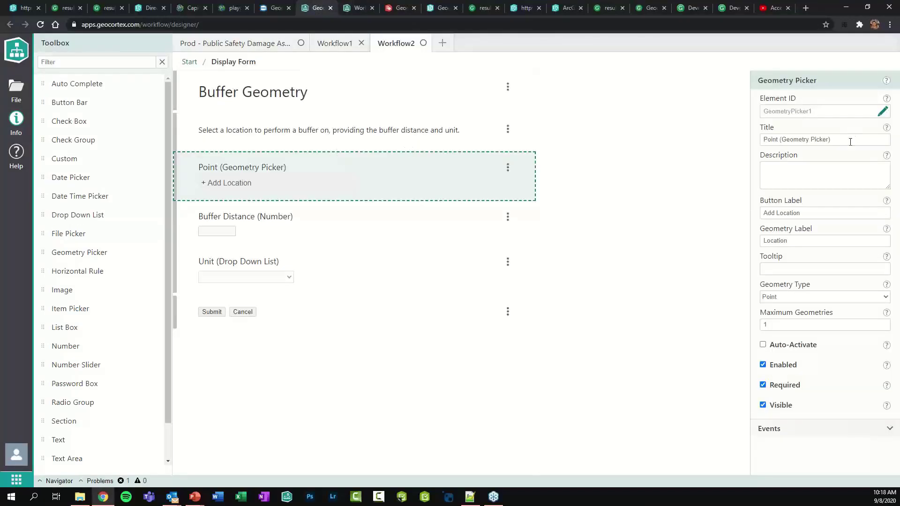
pyautogui.moveTo(839, 139); pyautogui.dragTo(761, 140)
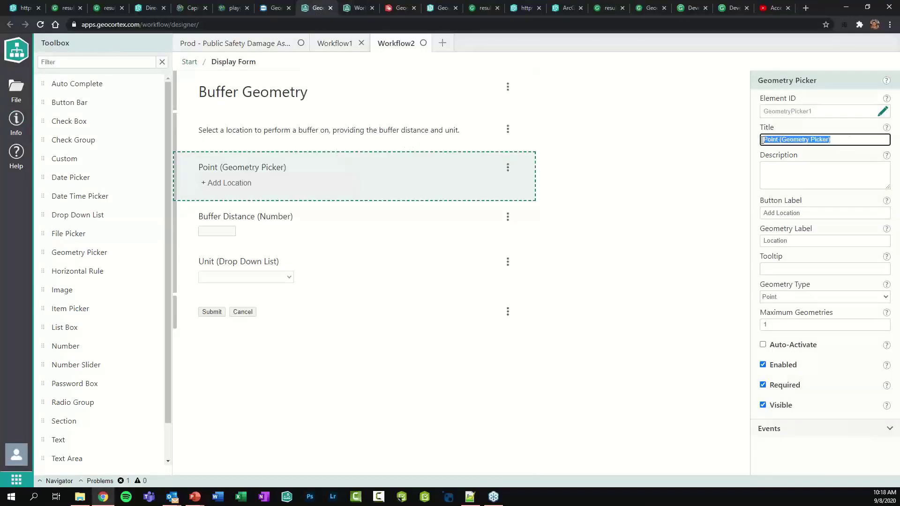
pyautogui.write('__Selec')
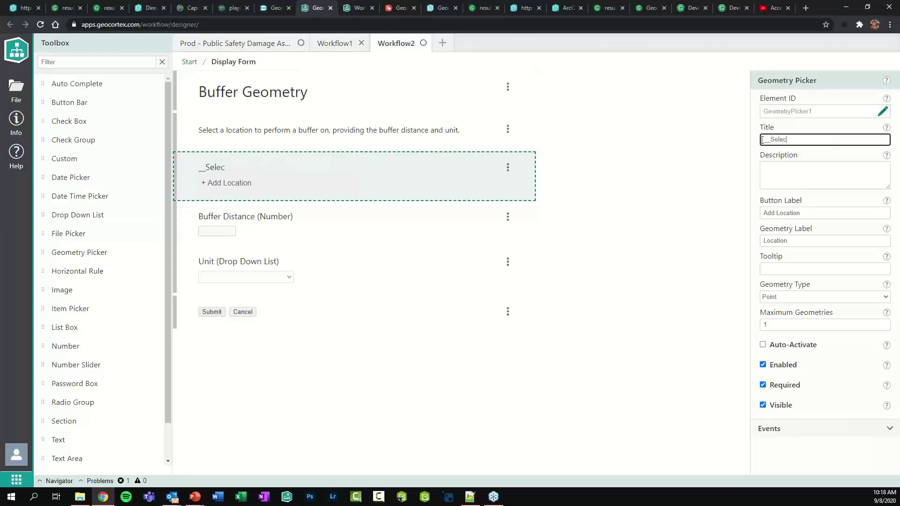
pyautogui.write('t a Point__')
pyautogui.click(340, 207)
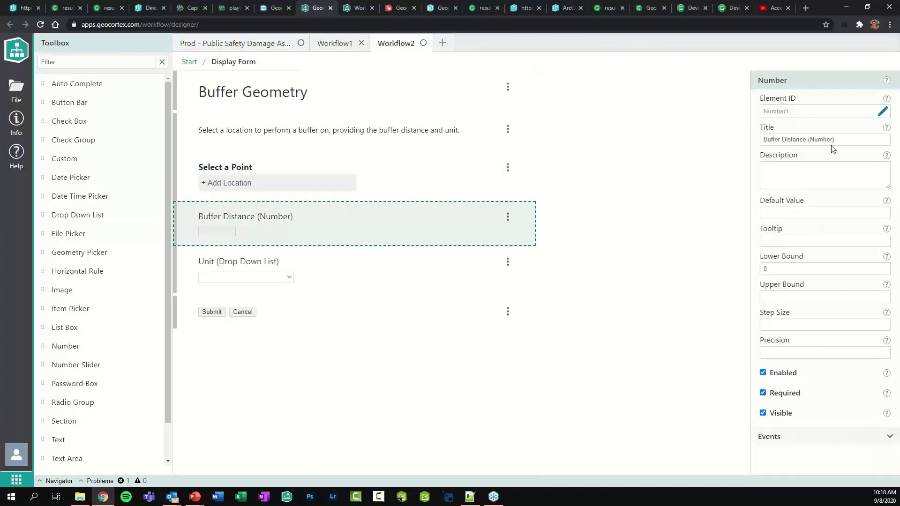
pyautogui.moveTo(832, 146); pyautogui.dragTo(654, 157)
pyautogui.write('Ch')
pyautogui.press('BackSpace')
pyautogui.press('BackSpace')
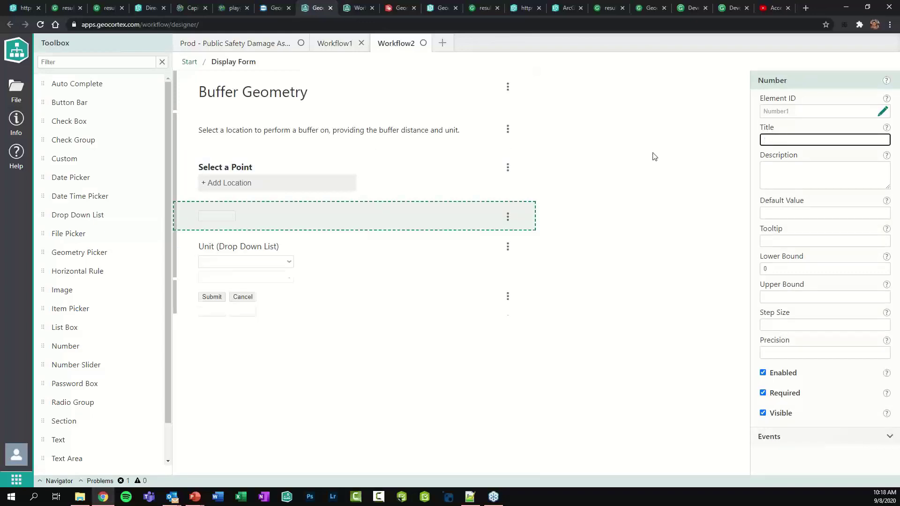
pyautogui.write('__Choose a ')
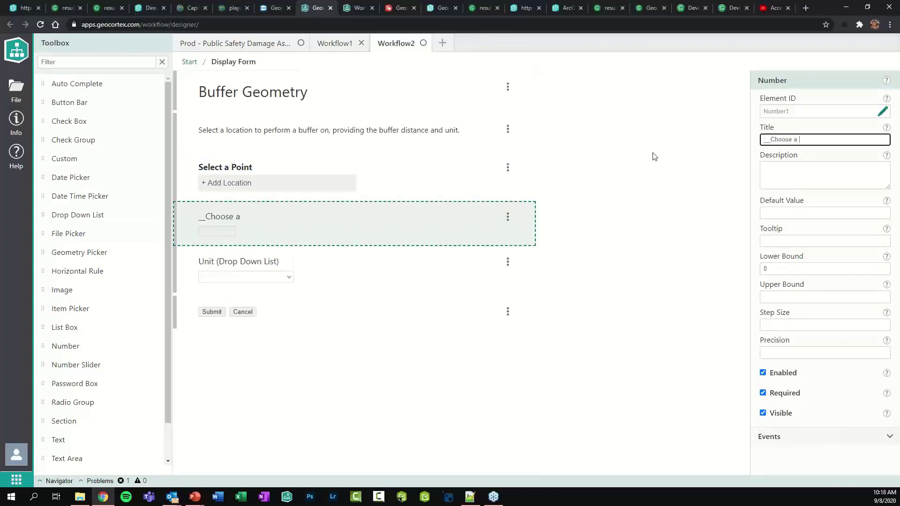
pyautogui.write('Distance__')
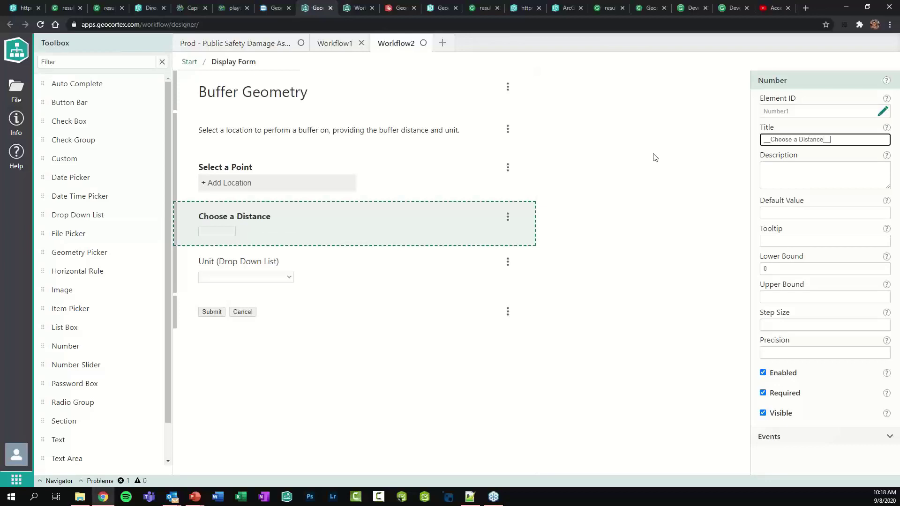
pyautogui.click(401, 261)
pyautogui.moveTo(837, 141); pyautogui.dragTo(758, 144)
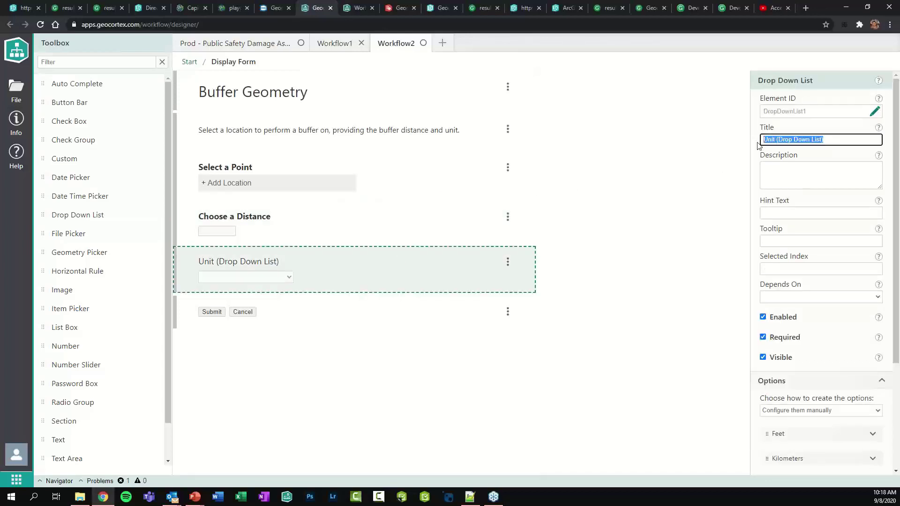
pyautogui.write('__Select a')
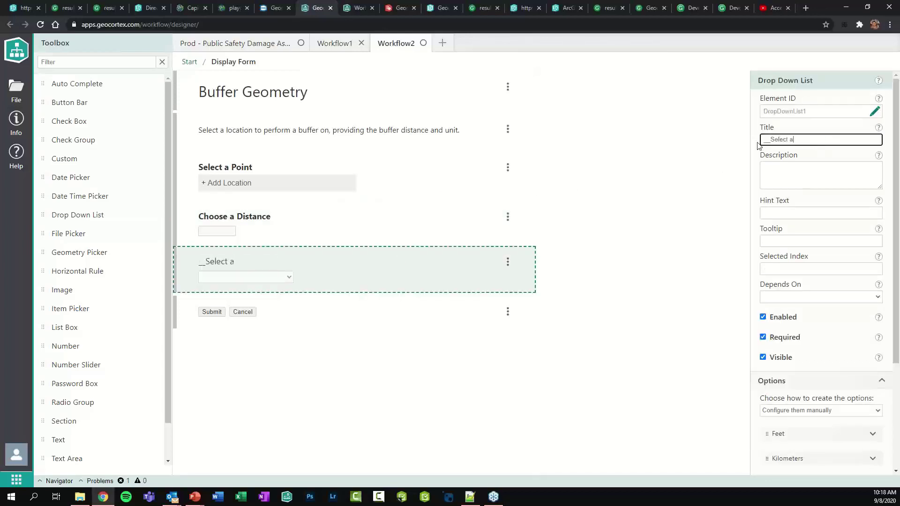
pyautogui.write(' Unit for the Buffer__')
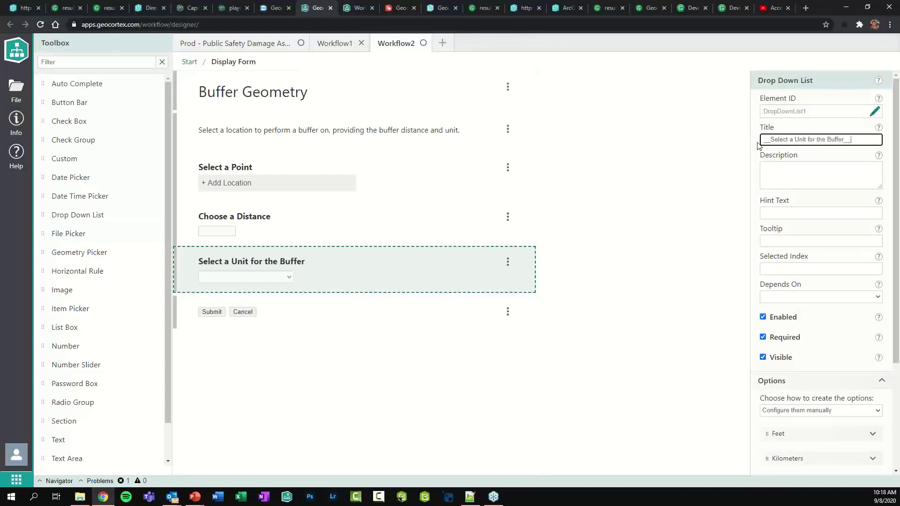
# Give the distance field a default value of 150 and precision 0
pyautogui.click(401, 222)
pyautogui.click(779, 215)
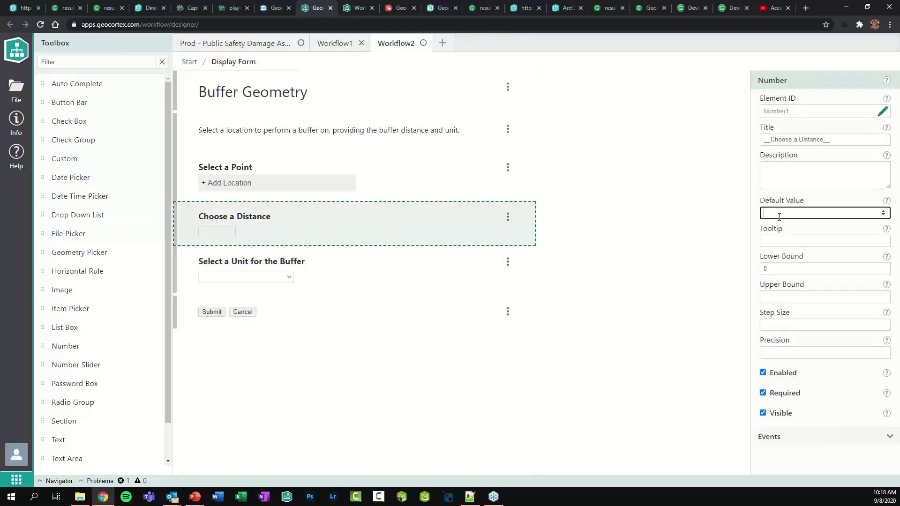
pyautogui.write('150')
pyautogui.click(782, 359)
pyautogui.write('0')
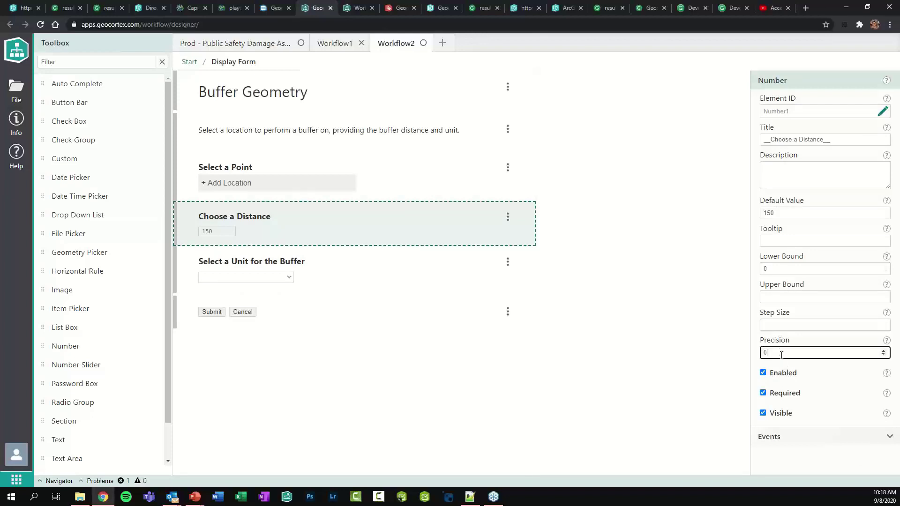
# Set the unit drop-down's selected index to 2 (Meters) and bring up Save As
pyautogui.click(337, 269)
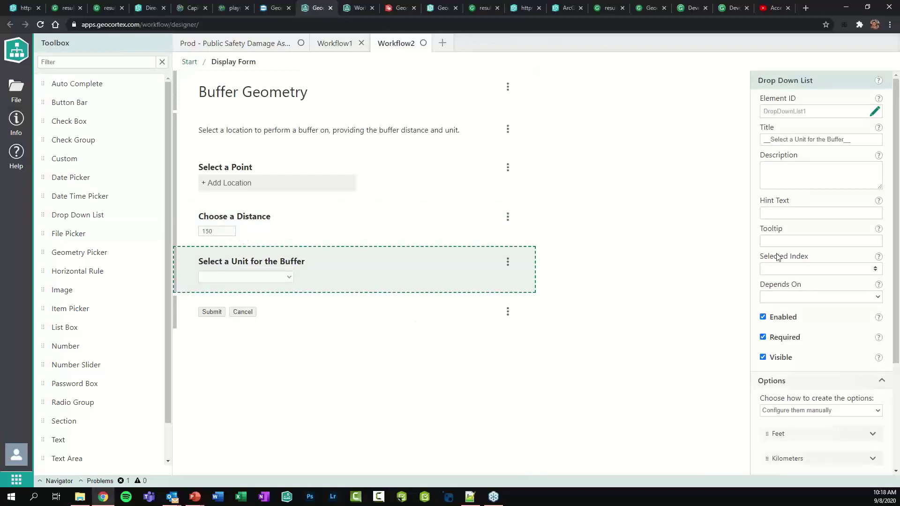
pyautogui.scroll(-2, 776, 354)
pyautogui.scroll(2, 777, 354)
pyautogui.click(778, 268)
pyautogui.write('2')
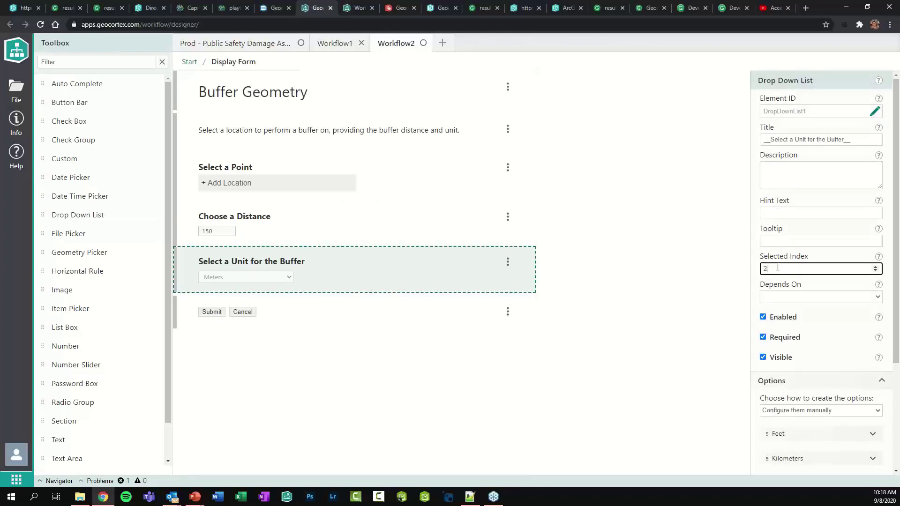
pyautogui.scroll(-2, 778, 267)
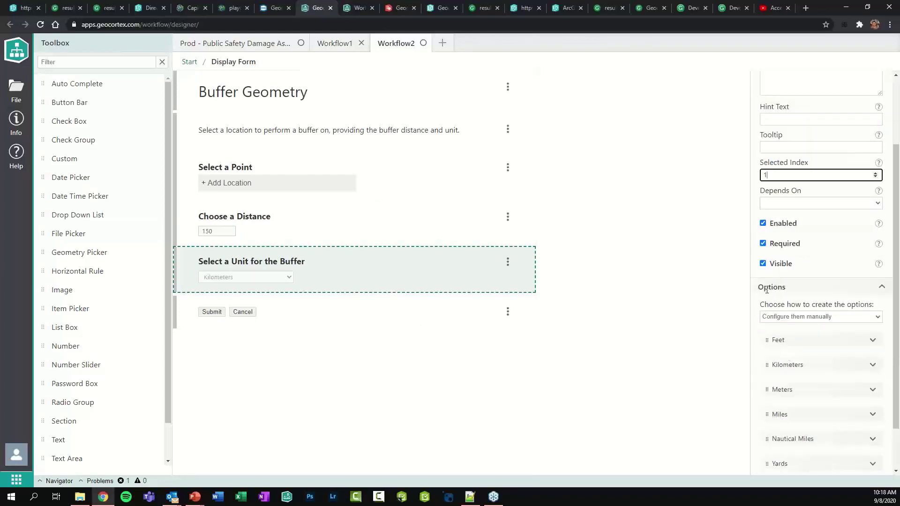
pyautogui.doubleClick(770, 175)
pyautogui.write('2')
pyautogui.click(606, 221)
pyautogui.hotkey('ctrl', 'shift', 's')
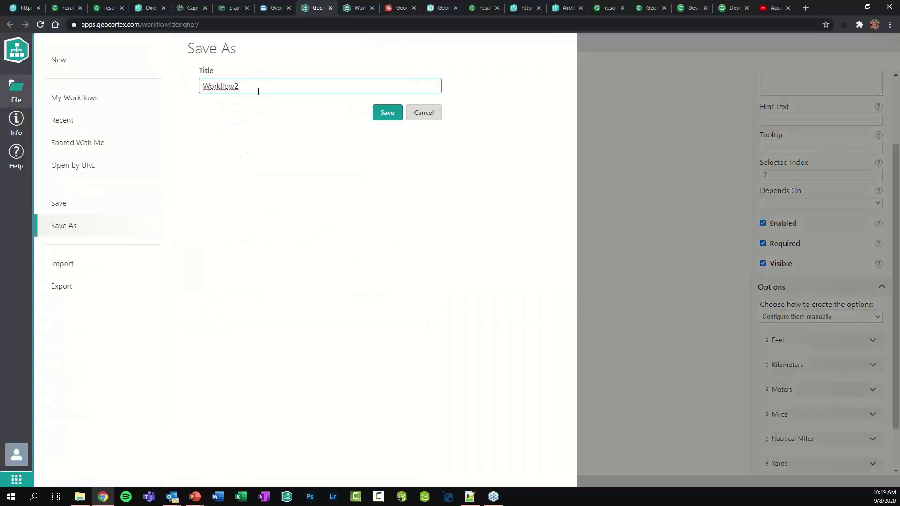
# Save the workflow as 'DirectionsMag - Buffer'
pyautogui.moveTo(258, 91); pyautogui.dragTo(169, 83)
pyautogui.write('DirectionsMag - Buffer')
pyautogui.click(388, 113)
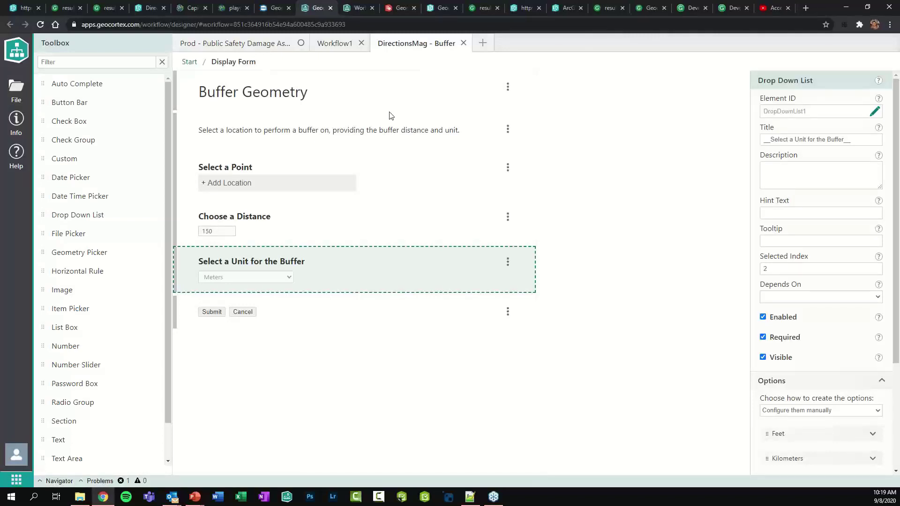
# Cancel the running buffer form in the sandbox, then go to the Web AppBuilder app
pyautogui.click(350, 10)
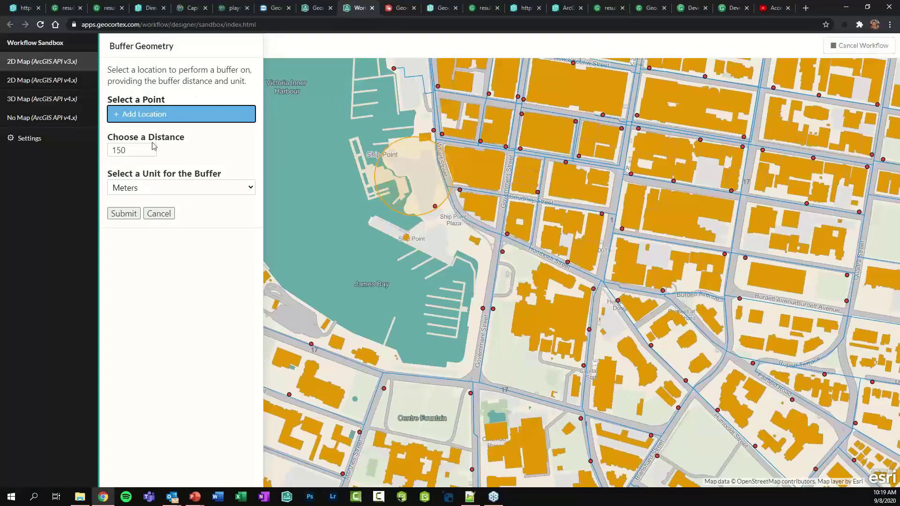
pyautogui.click(165, 217)
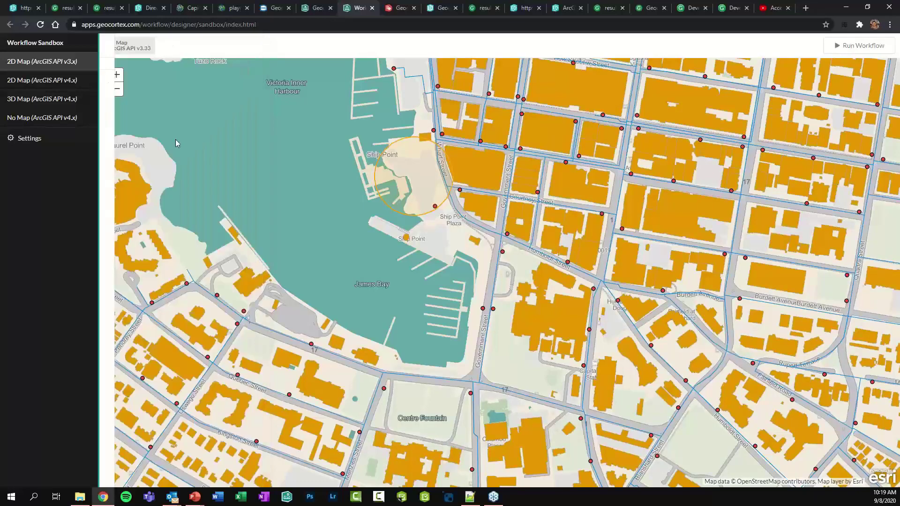
pyautogui.click(145, 13)
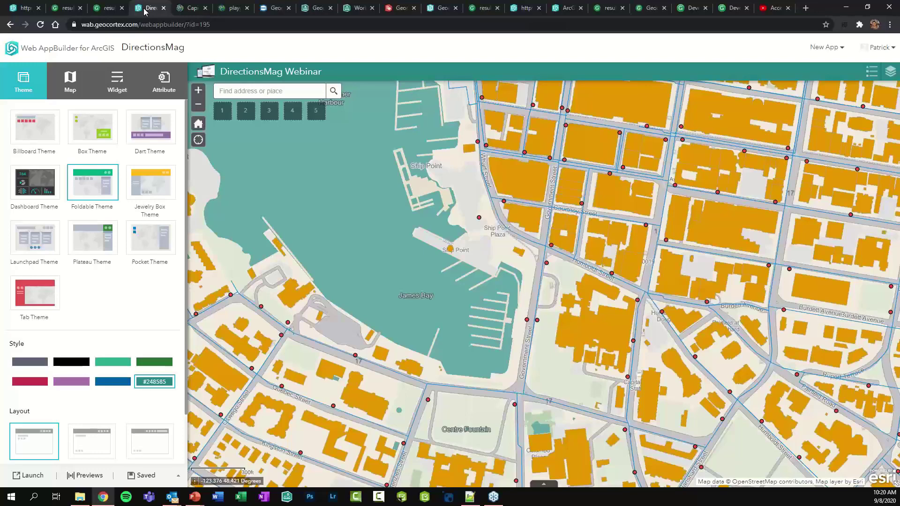
# Add a Workflow widget to the app's header controller
pyautogui.click(107, 76)
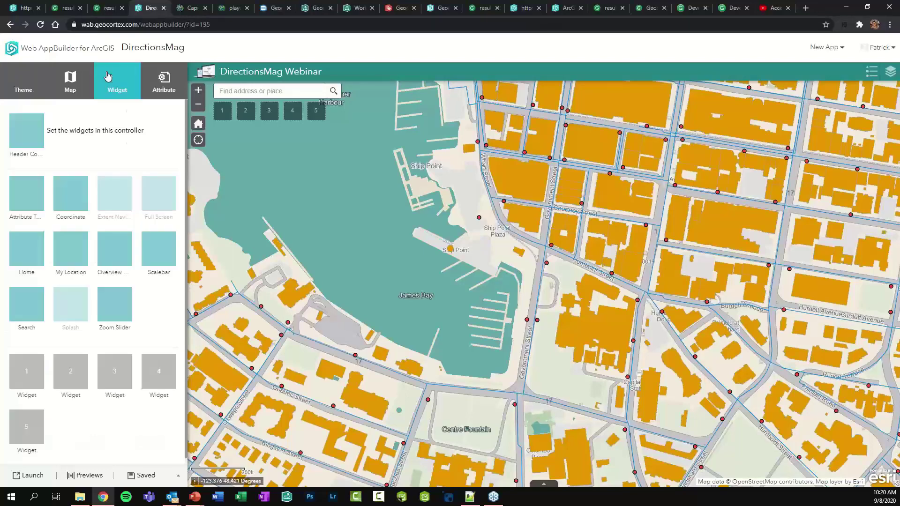
pyautogui.click(79, 136)
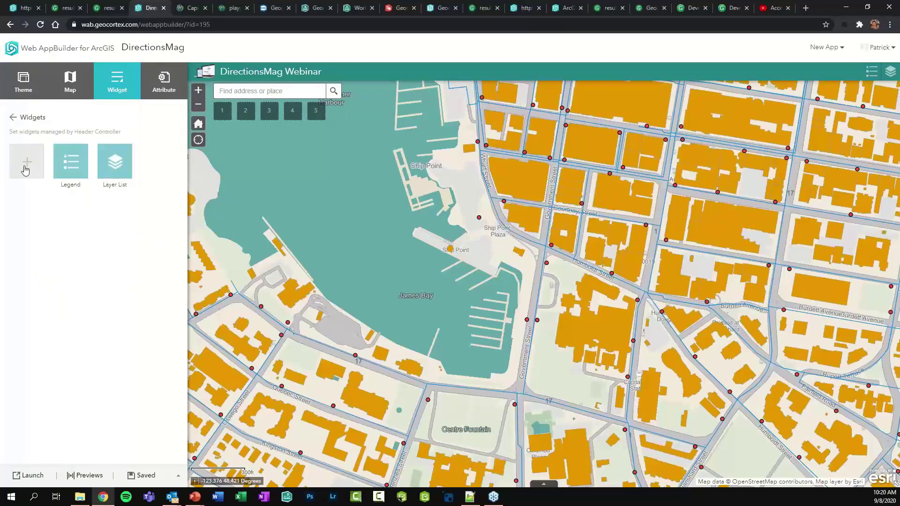
pyautogui.click(26, 164)
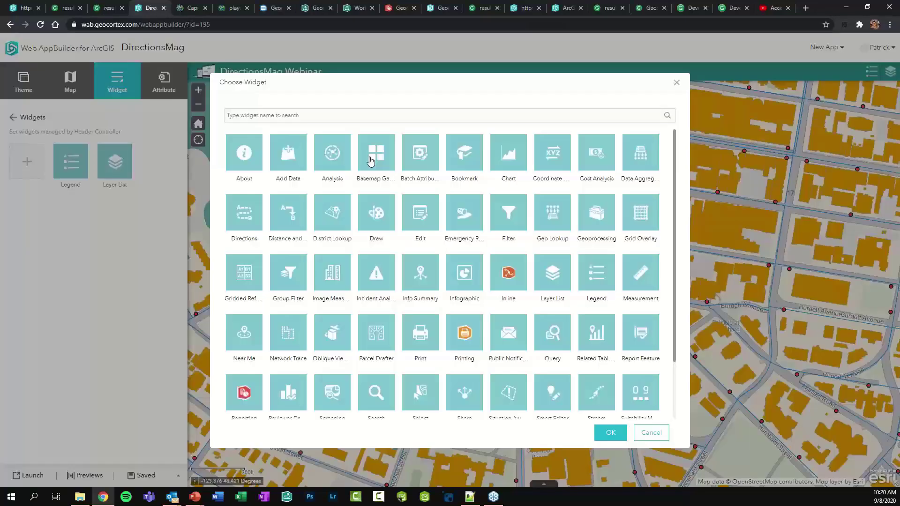
pyautogui.scroll(-2, 267, 313)
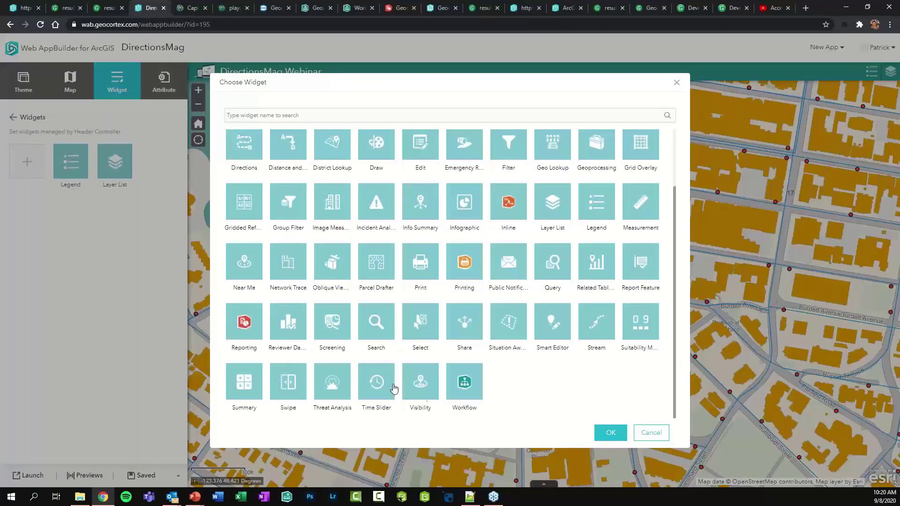
pyautogui.click(470, 393)
pyautogui.click(610, 434)
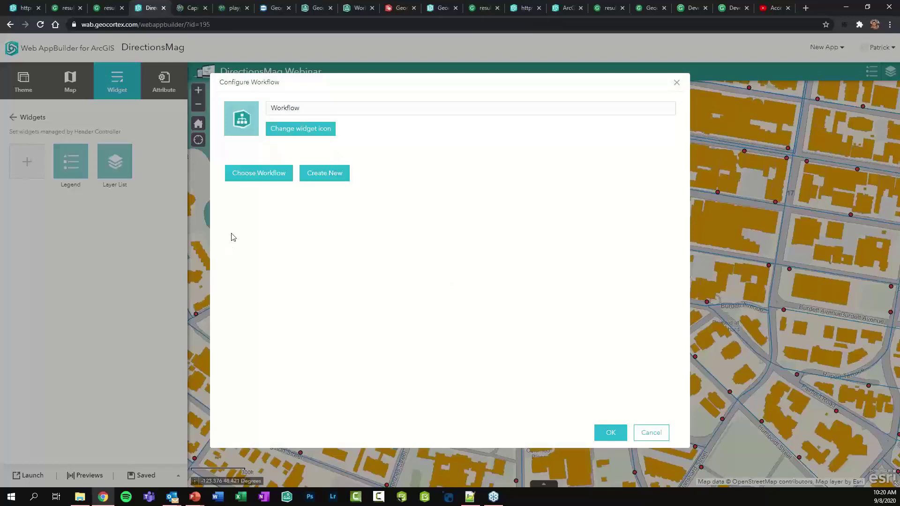
# Point the widget at the DirectionsMag - Buffer workflow from My Content and finish it as Buffer
pyautogui.click(247, 181)
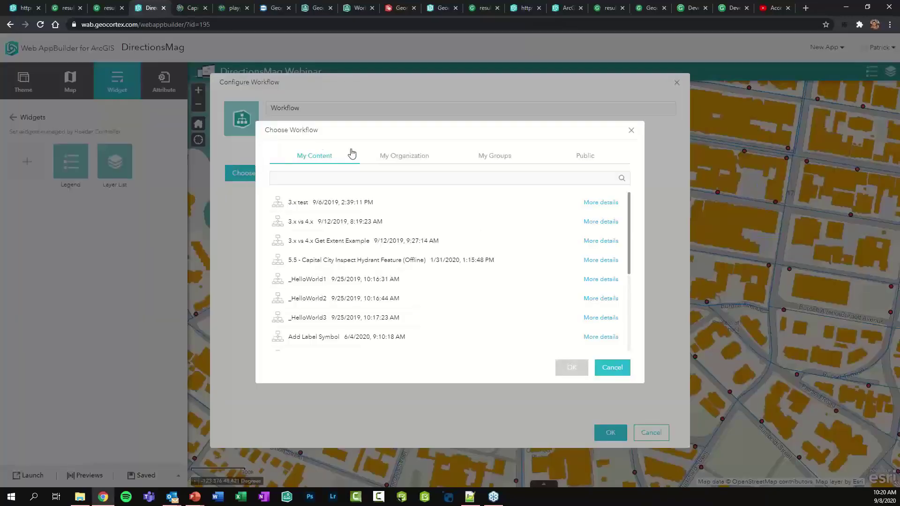
pyautogui.click(402, 159)
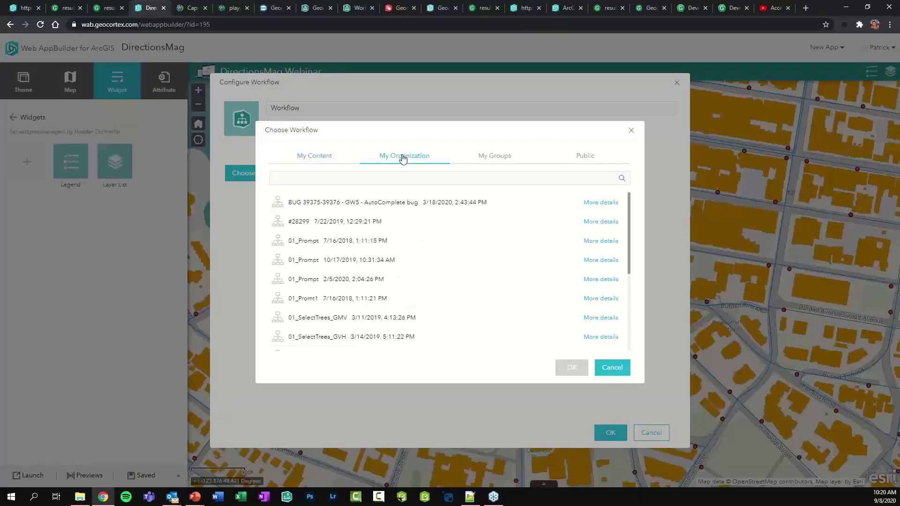
pyautogui.click(322, 162)
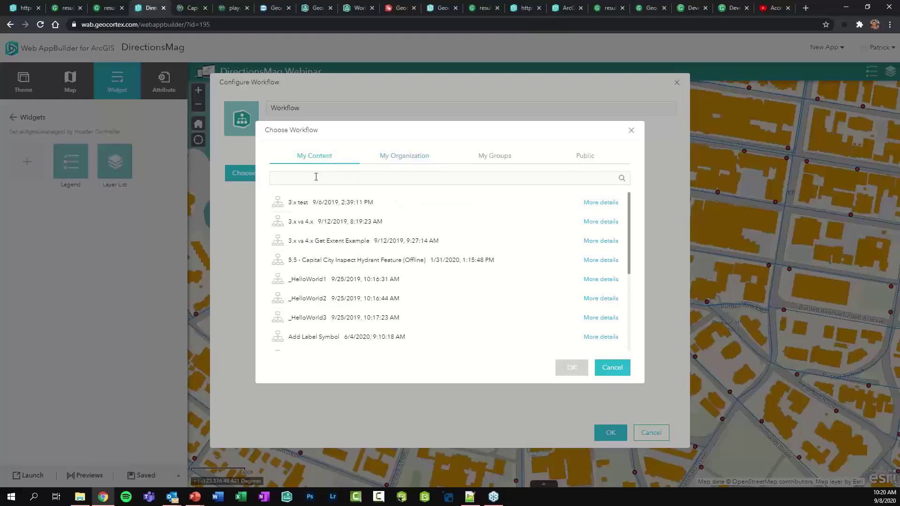
pyautogui.click(315, 176)
pyautogui.write('DirectionsMag')
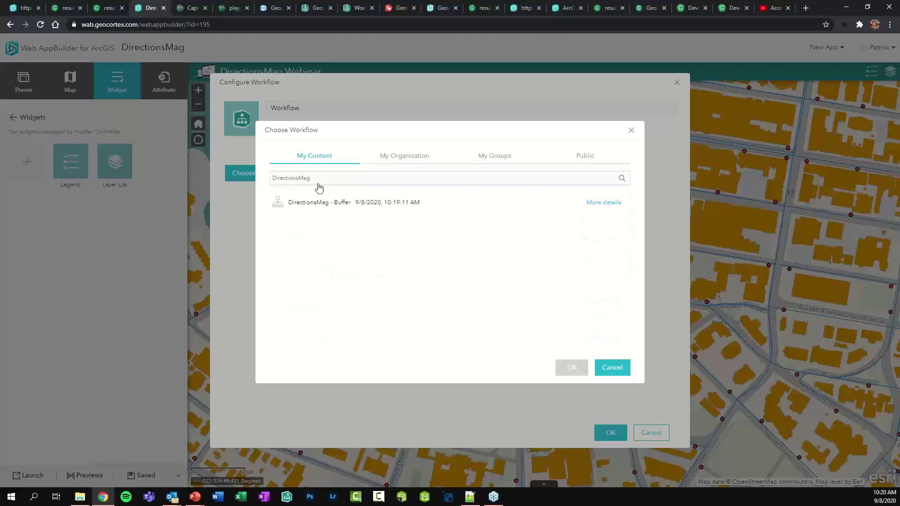
pyautogui.click(329, 208)
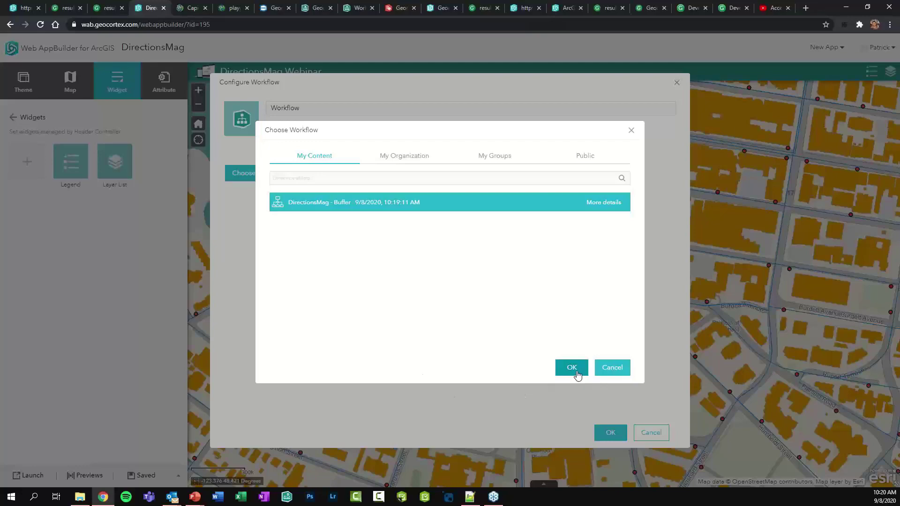
pyautogui.click(573, 369)
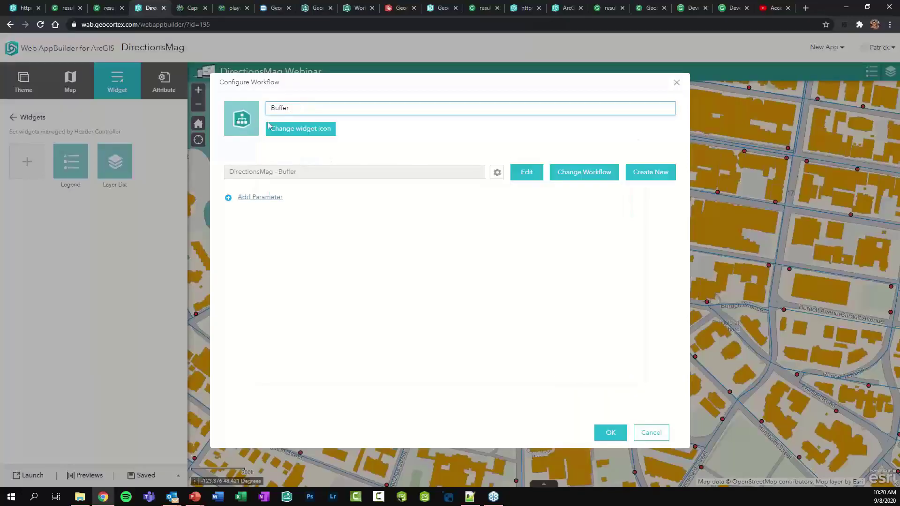
pyautogui.click(610, 432)
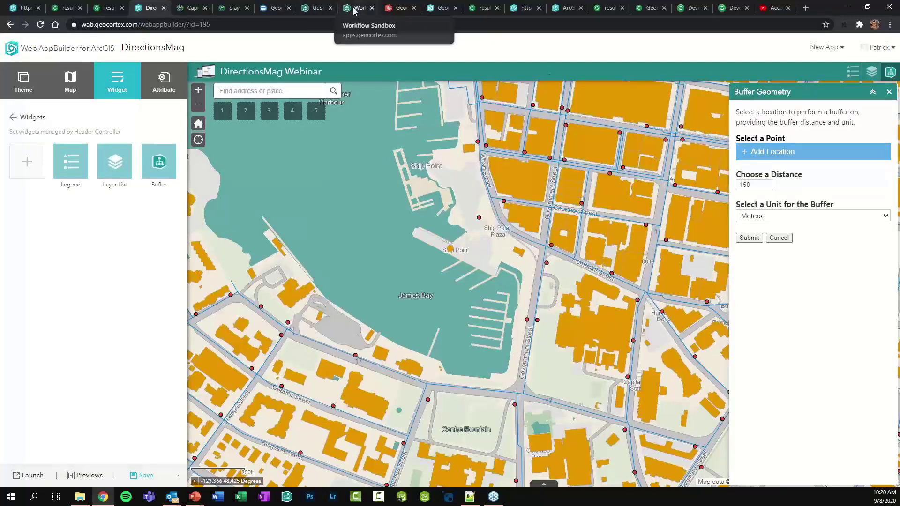
# Unlink Display Form from Buffer Geometry, move the four buffer steps left, and insert an If below Display Form
pyautogui.click(313, 8)
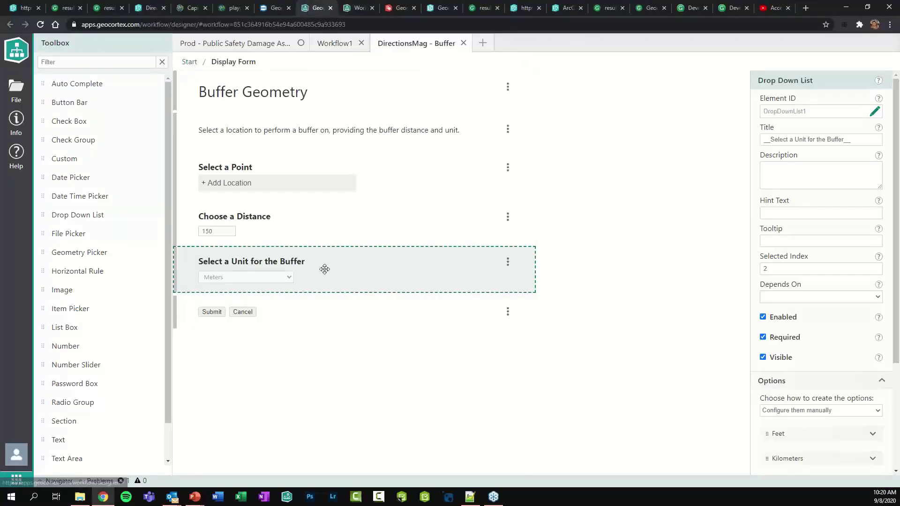
pyautogui.click(274, 316)
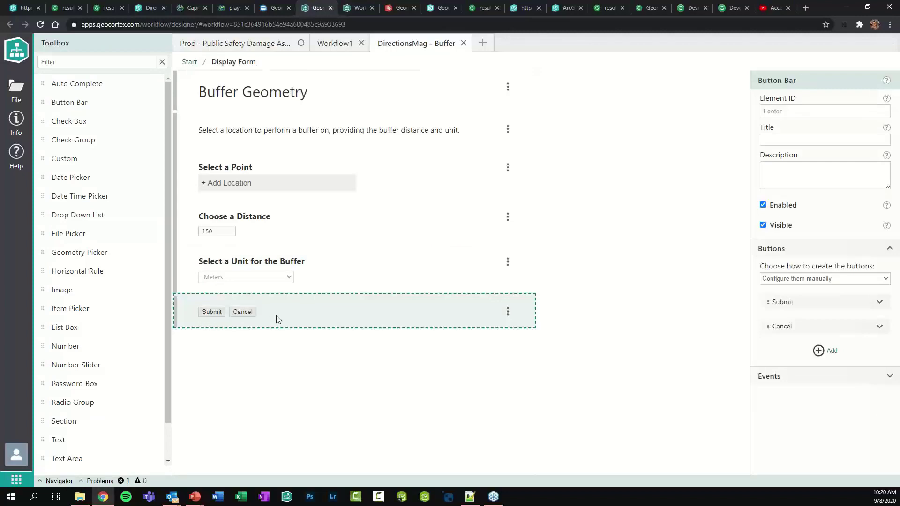
pyautogui.click(189, 62)
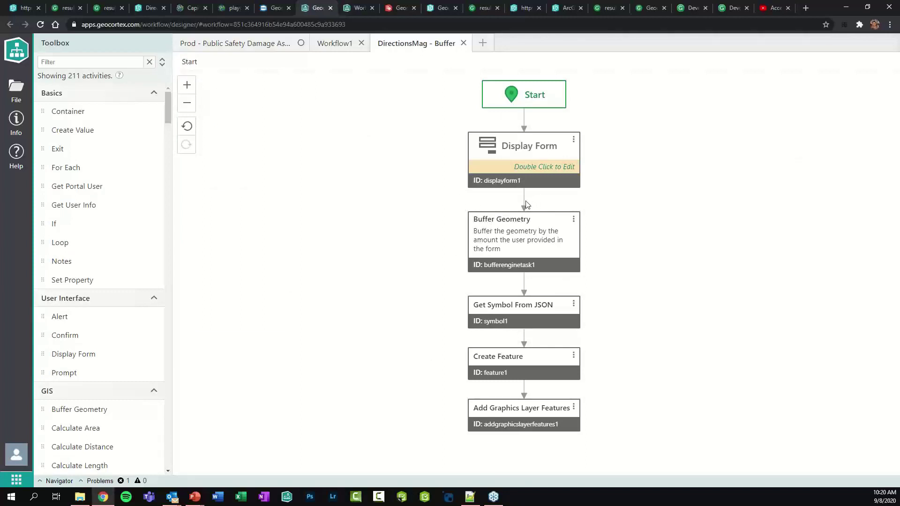
pyautogui.press('Delete')
pyautogui.moveTo(458, 213); pyautogui.dragTo(593, 435)
pyautogui.moveTo(525, 245); pyautogui.dragTo(365, 261)
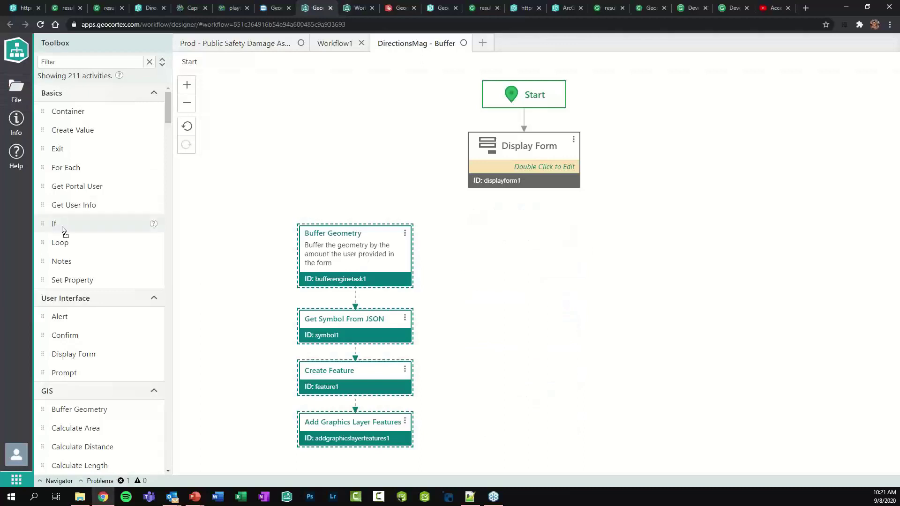
pyautogui.moveTo(62, 226); pyautogui.dragTo(523, 165)
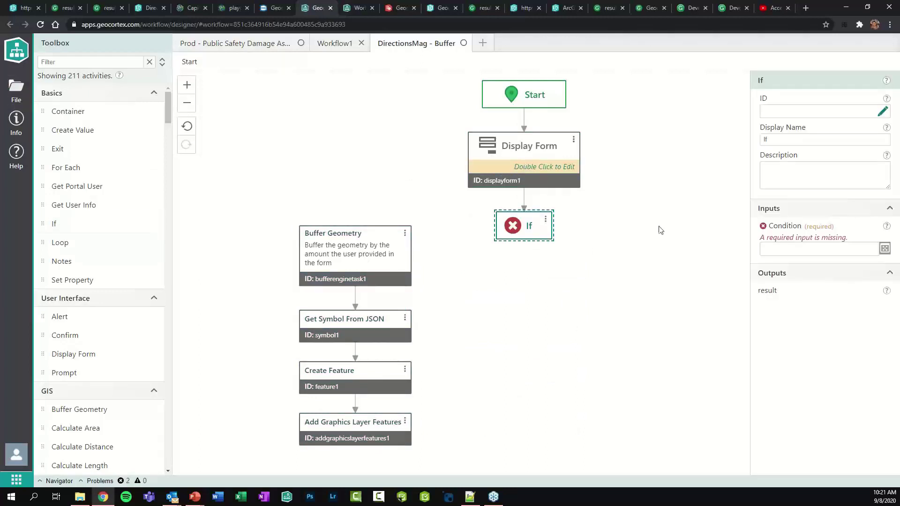
# Check the Display Form outputs, then start the If condition with $displayform1
pyautogui.click(516, 167)
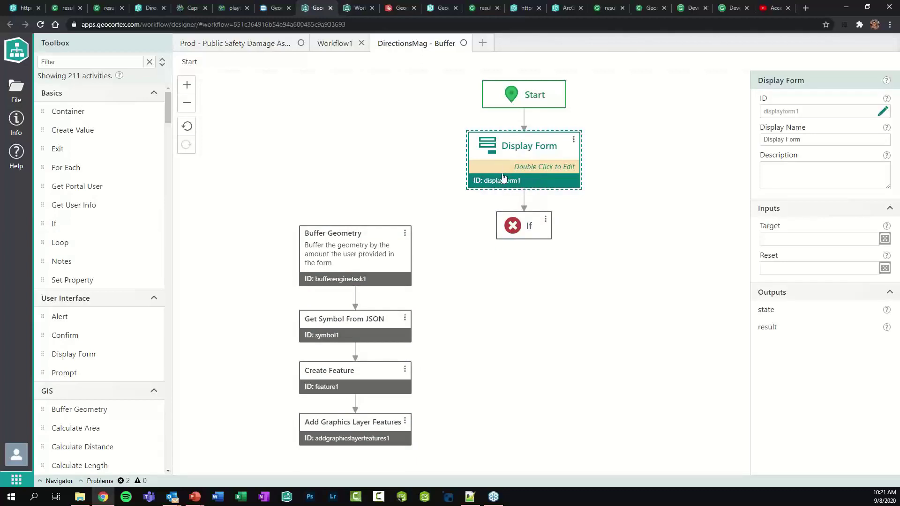
pyautogui.moveTo(517, 226)
pyautogui.click(524, 226)
pyautogui.click(811, 251)
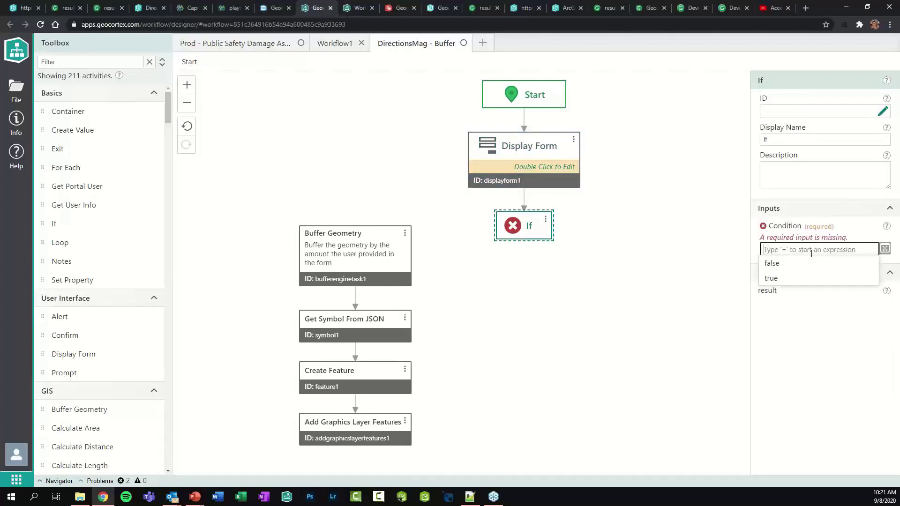
pyautogui.write('=a')
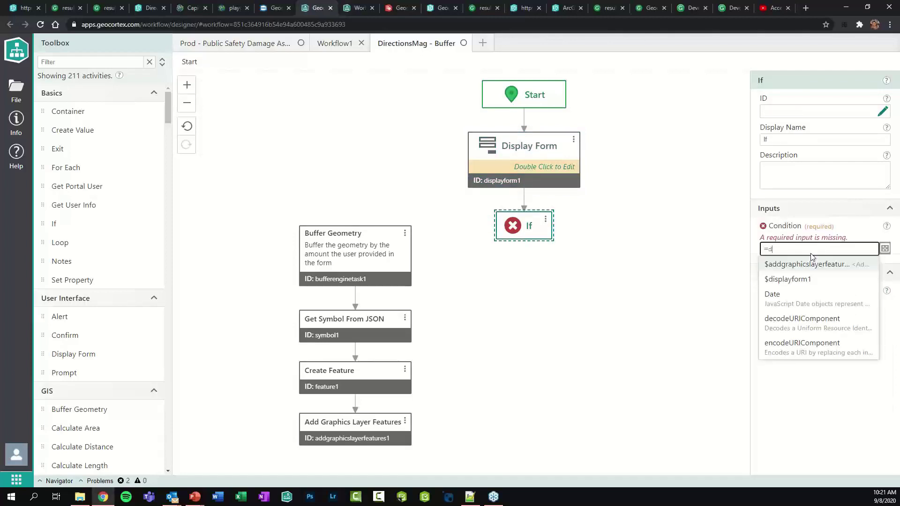
pyautogui.press('BackSpace')
pyautogui.write('d')
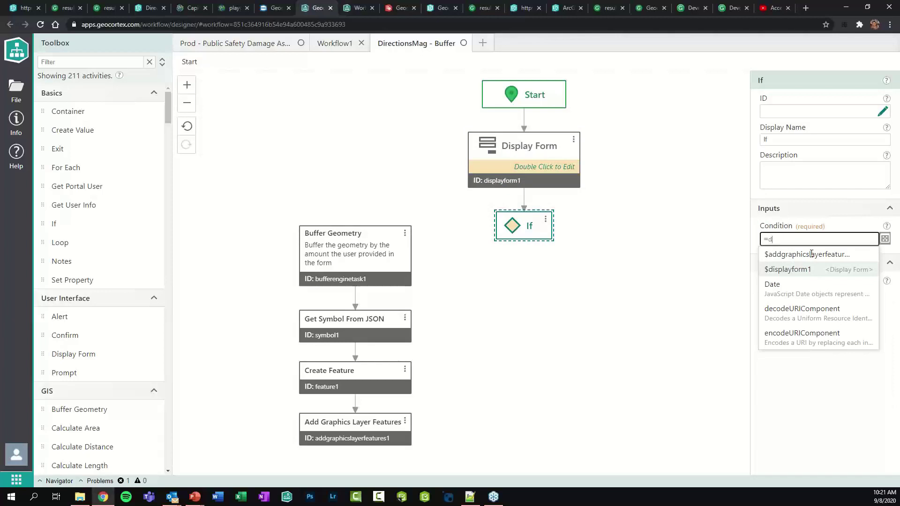
pyautogui.press('Return')
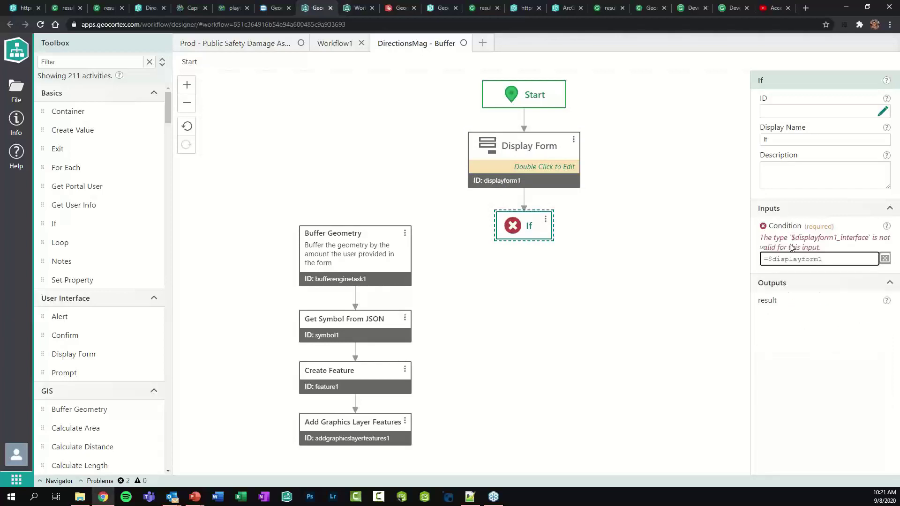
# Complete the If condition as =$displayform1.result == "submit" and confirm it
pyautogui.write('.')
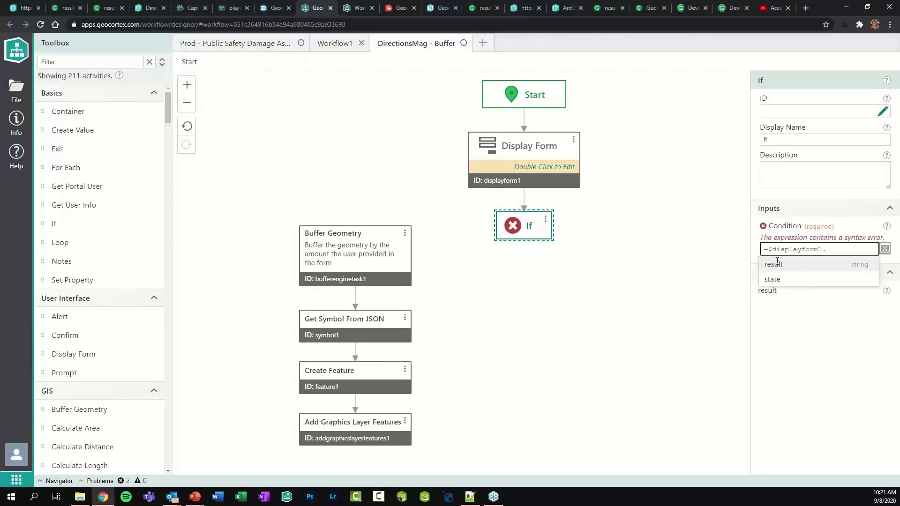
pyautogui.click(774, 264)
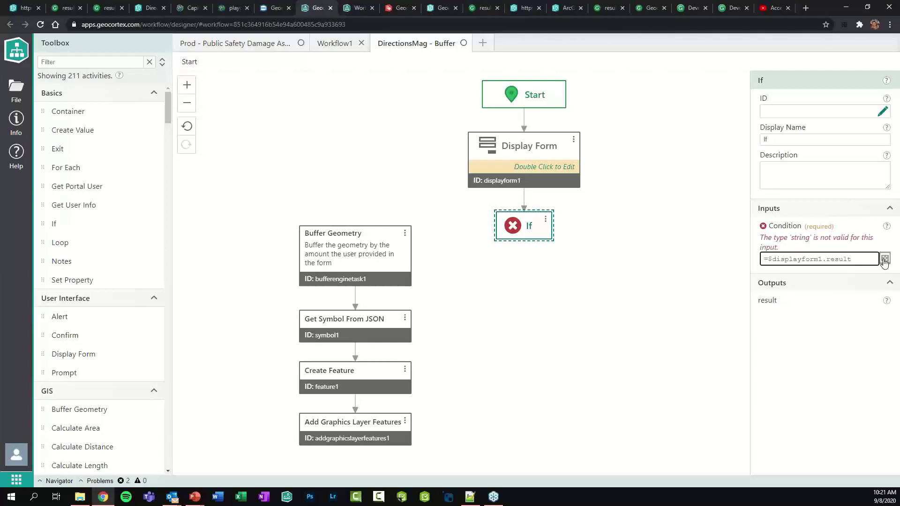
pyautogui.click(884, 259)
pyautogui.write('== ')
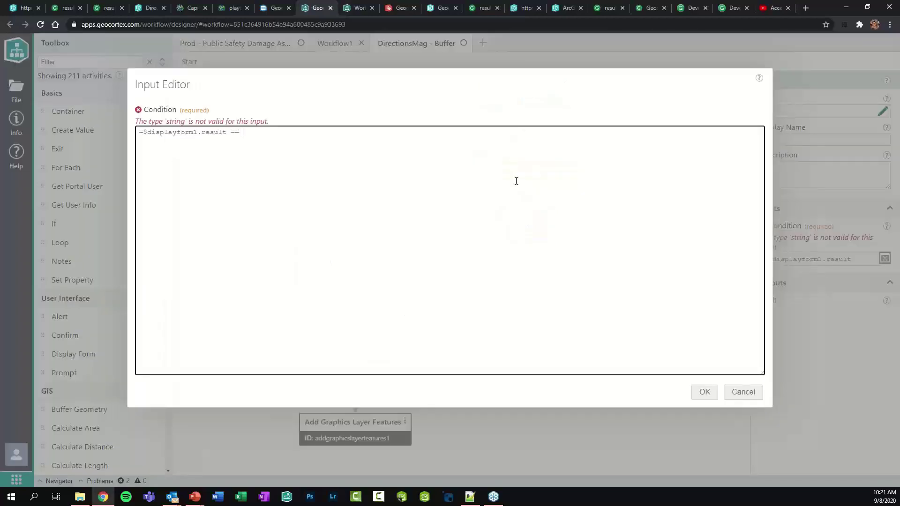
pyautogui.write('"submit')
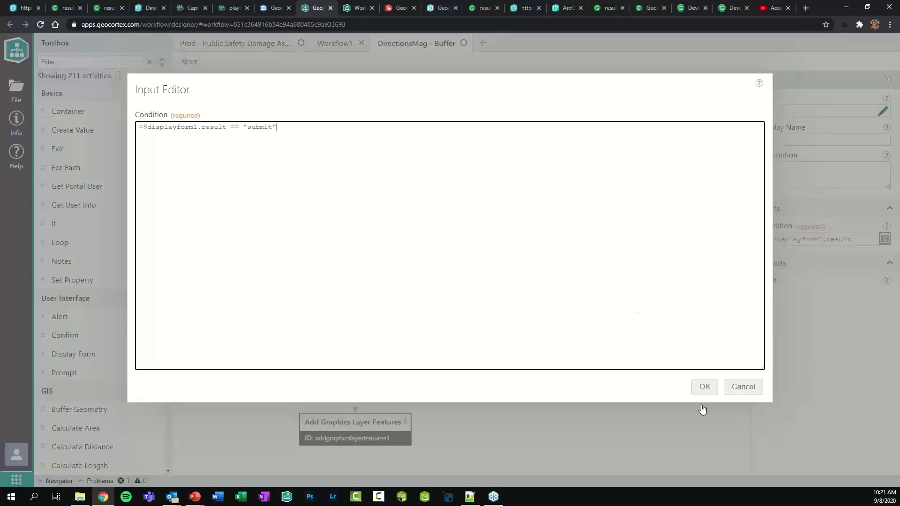
pyautogui.click(698, 386)
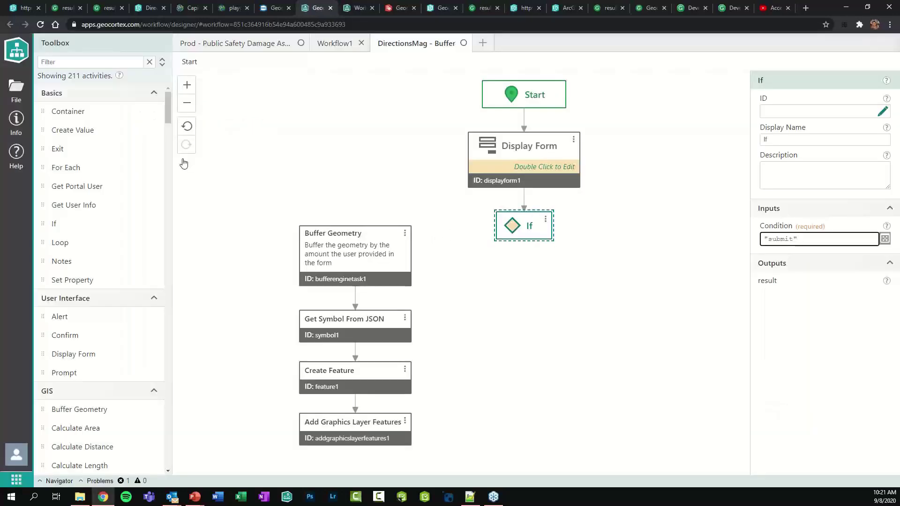
pyautogui.click(209, 201)
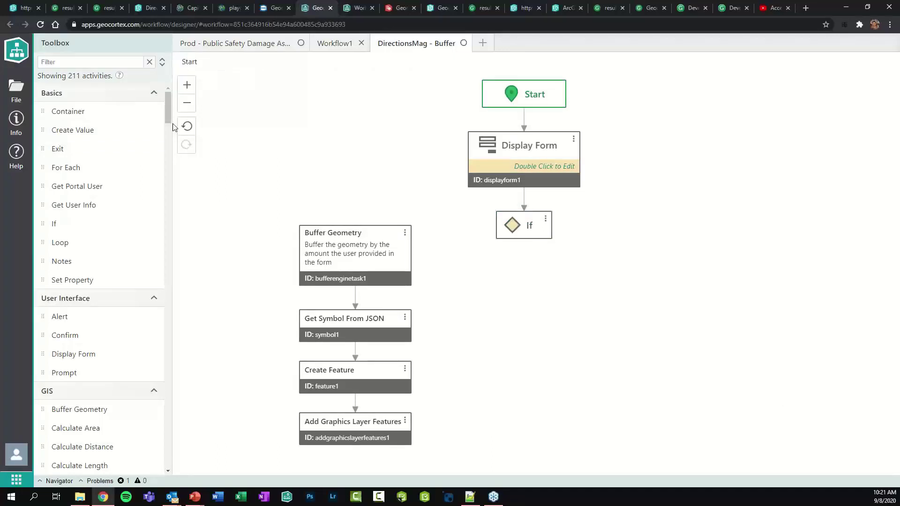
# Add a Container activity to the diagram and cut the four buffer steps
pyautogui.click(181, 106)
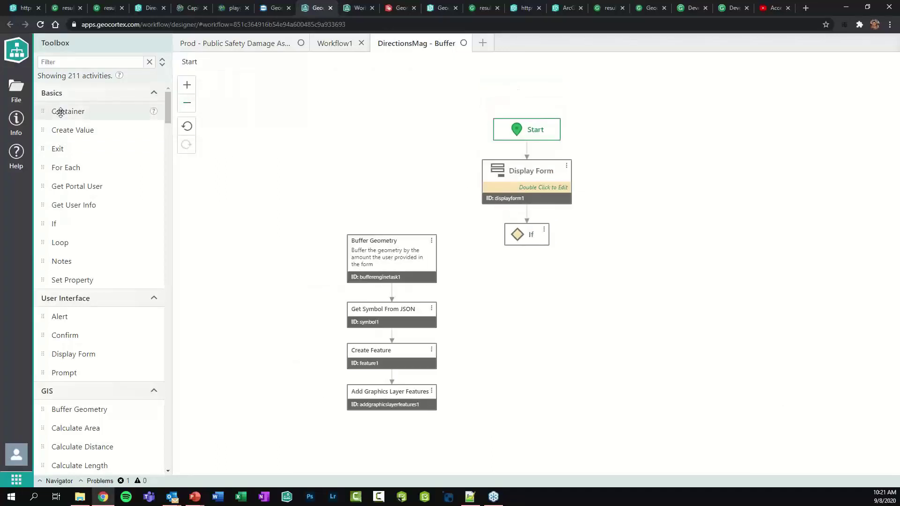
pyautogui.moveTo(71, 118); pyautogui.dragTo(297, 160)
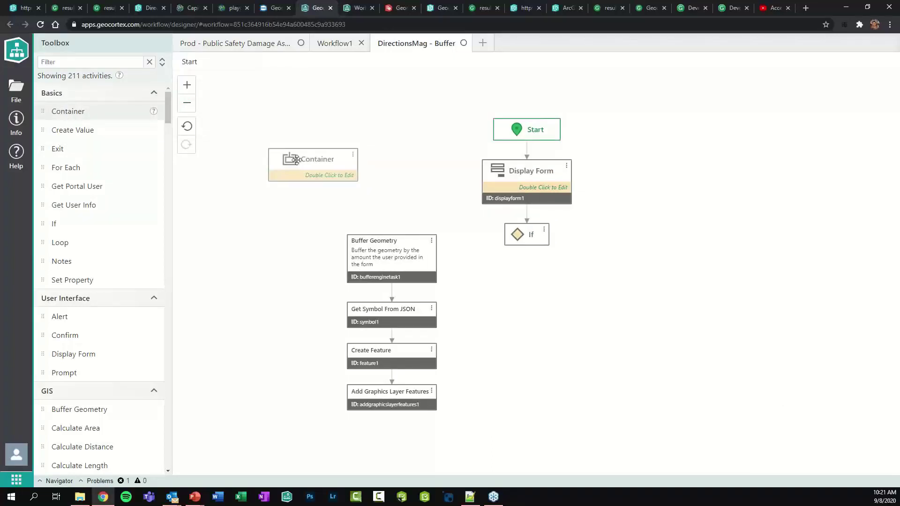
pyautogui.moveTo(323, 244); pyautogui.dragTo(457, 443)
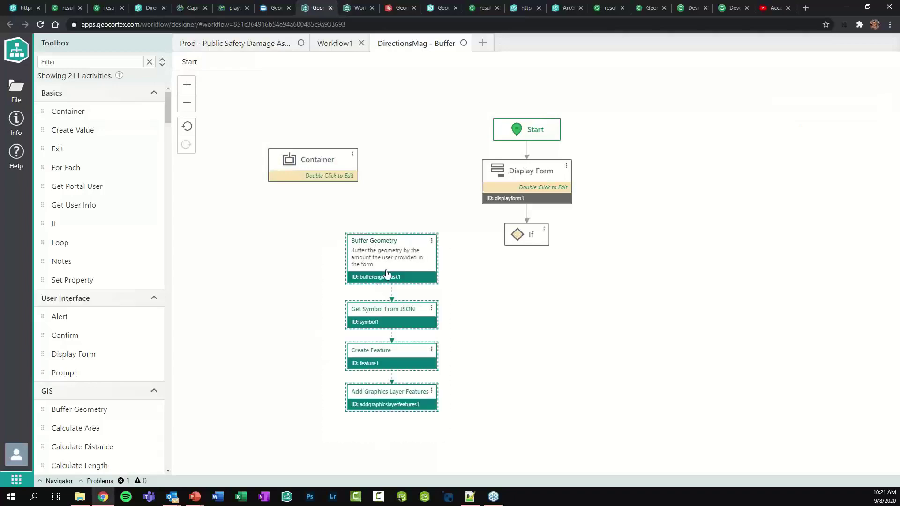
pyautogui.rightClick(388, 272)
pyautogui.click(403, 303)
# Paste the buffer steps inside the Container, linking its start to Buffer Geometry
pyautogui.moveTo(312, 169); pyautogui.dragTo(429, 296)
pyautogui.doubleClick(428, 296)
pyautogui.rightClick(449, 197)
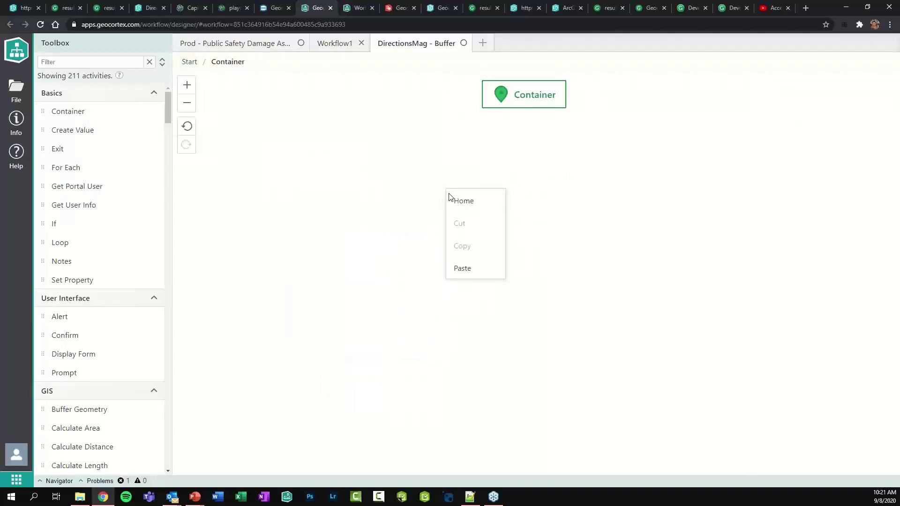
pyautogui.click(462, 266)
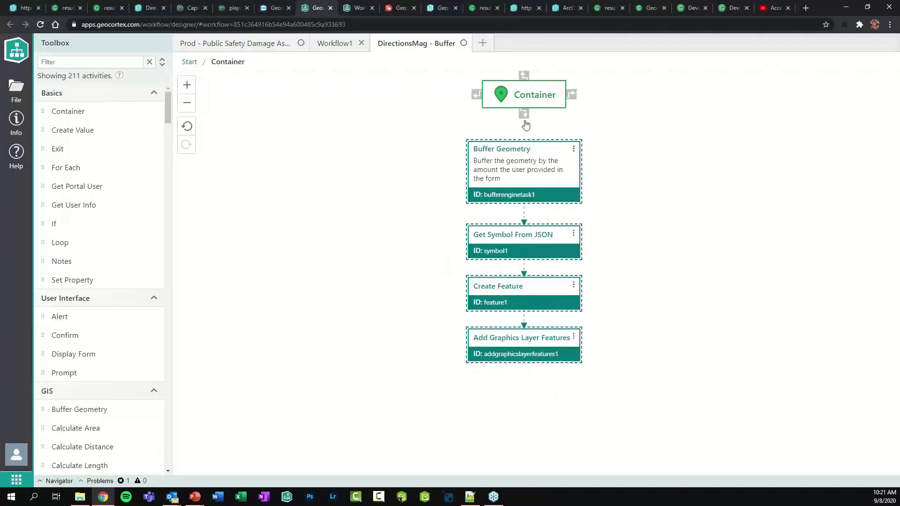
pyautogui.moveTo(524, 115); pyautogui.dragTo(524, 155)
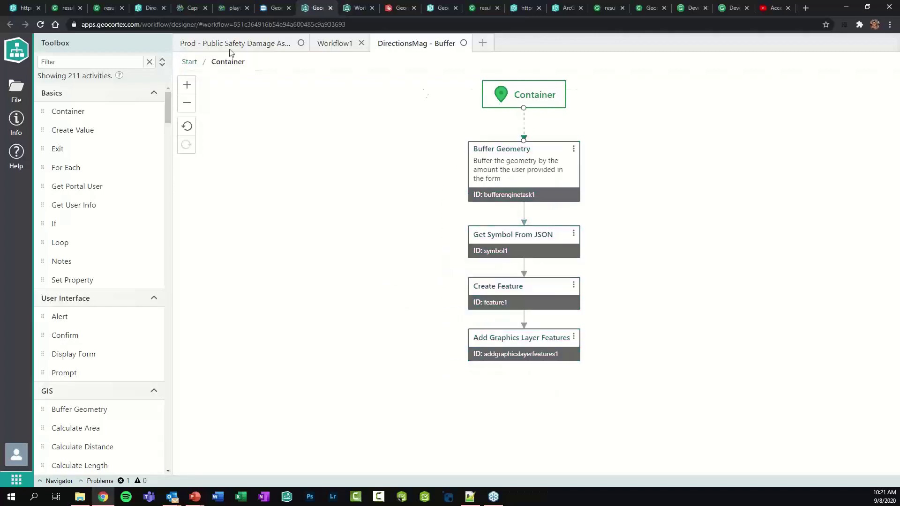
pyautogui.click(189, 62)
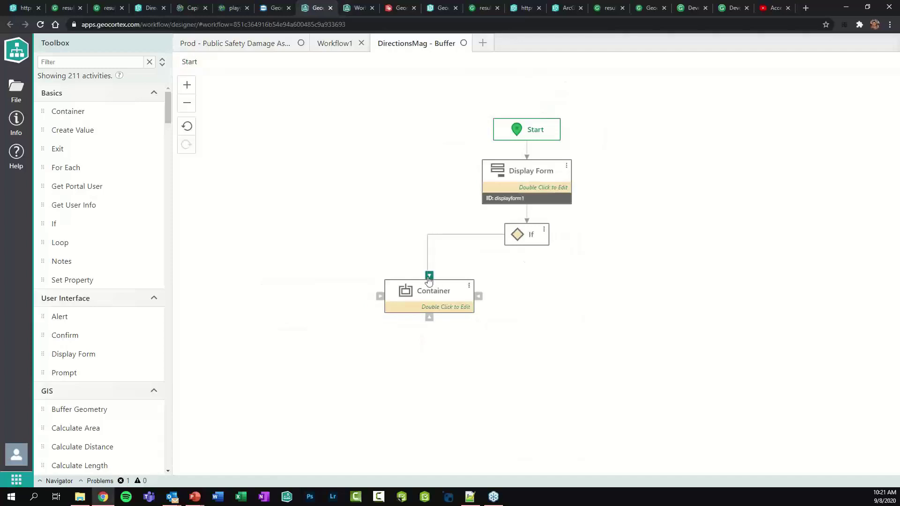
# Connect the If's True branch to the container, name it Buffer, and add an Exit activity
pyautogui.click(429, 280)
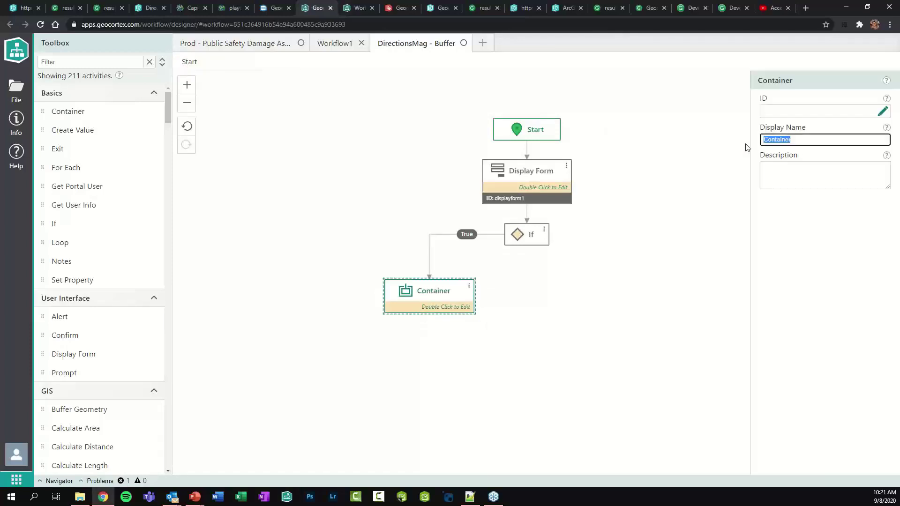
pyautogui.write('Buffer')
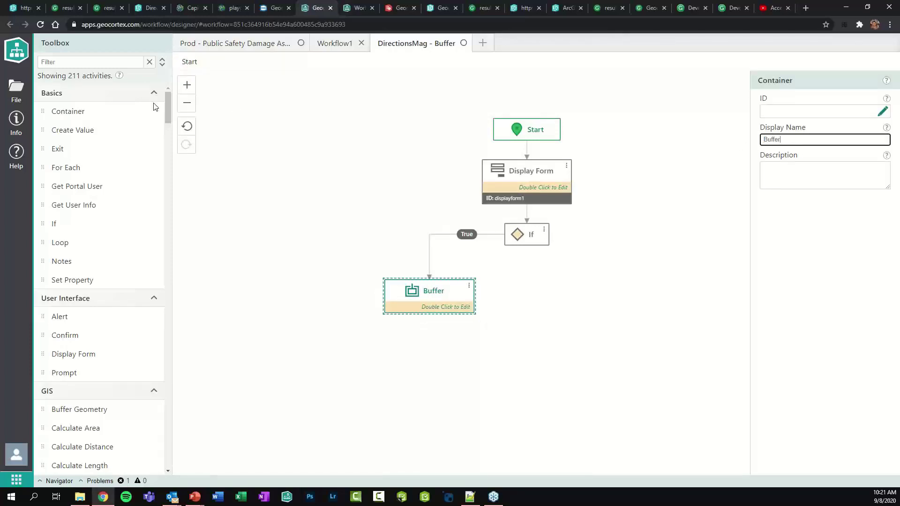
pyautogui.moveTo(73, 152); pyautogui.dragTo(605, 305)
# Review each step inside Buffer, including the bufferTaskSample Layer Id
pyautogui.click(435, 290)
pyautogui.doubleClick(435, 290)
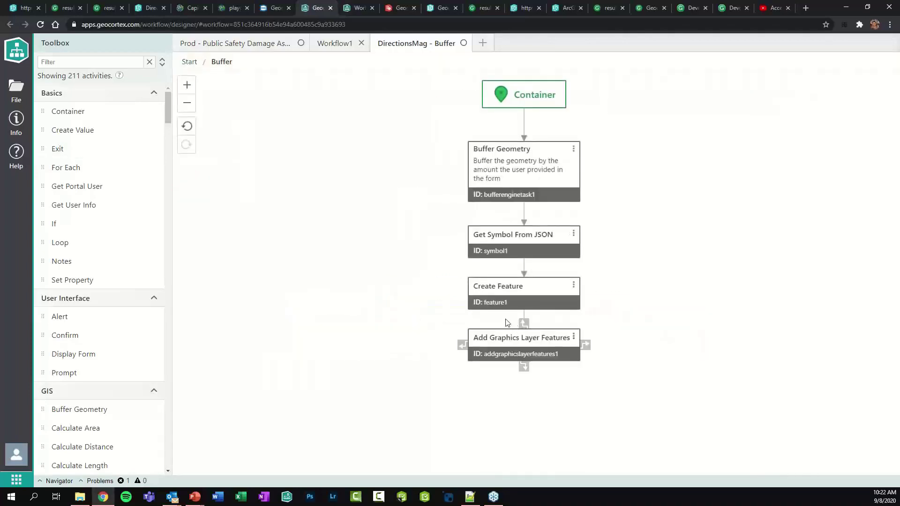
pyautogui.click(547, 173)
pyautogui.click(518, 240)
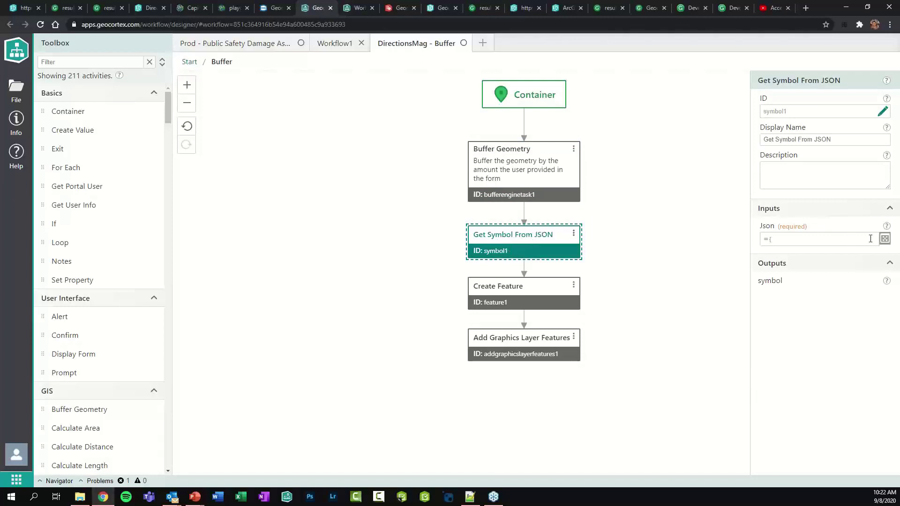
pyautogui.click(522, 291)
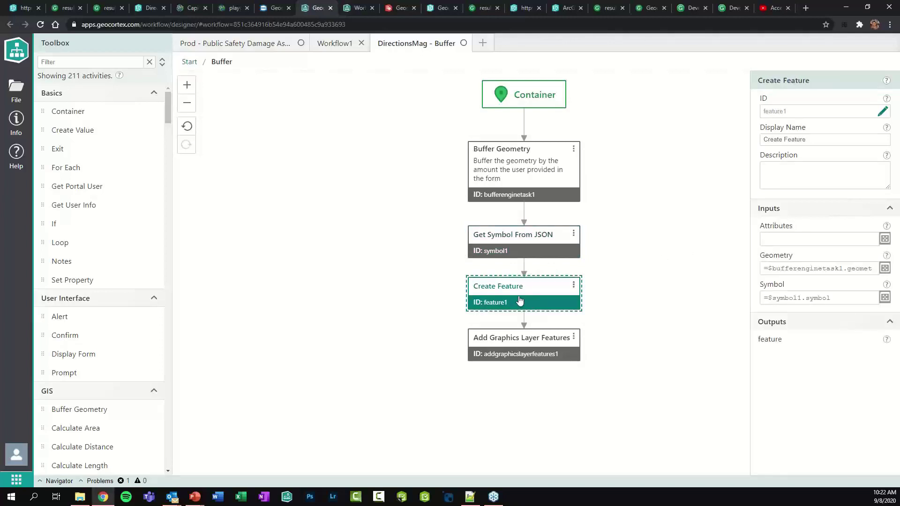
pyautogui.click(536, 346)
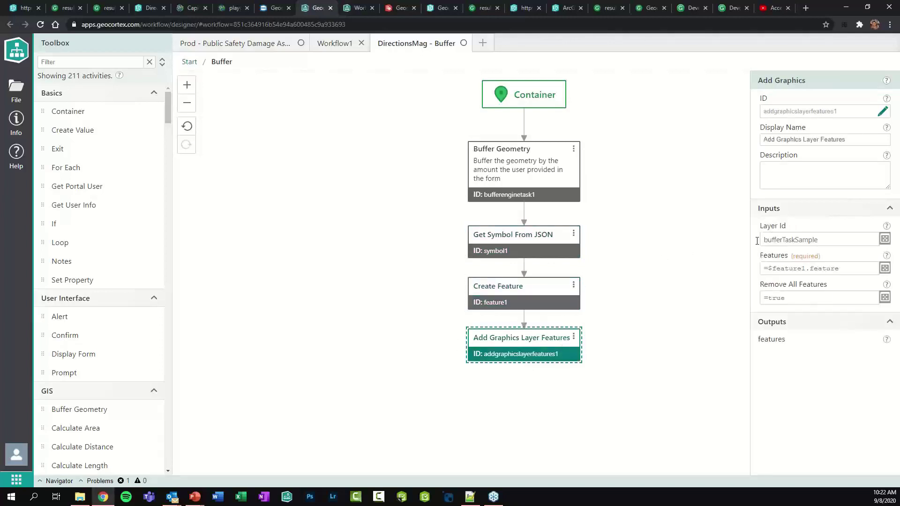
pyautogui.doubleClick(831, 240)
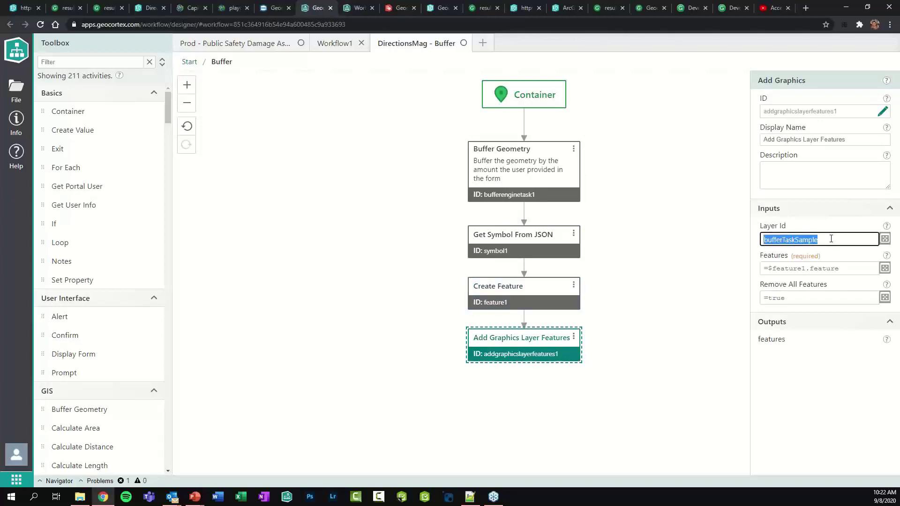
# Add a Clear Graphics step as the If's False branch
pyautogui.click(190, 64)
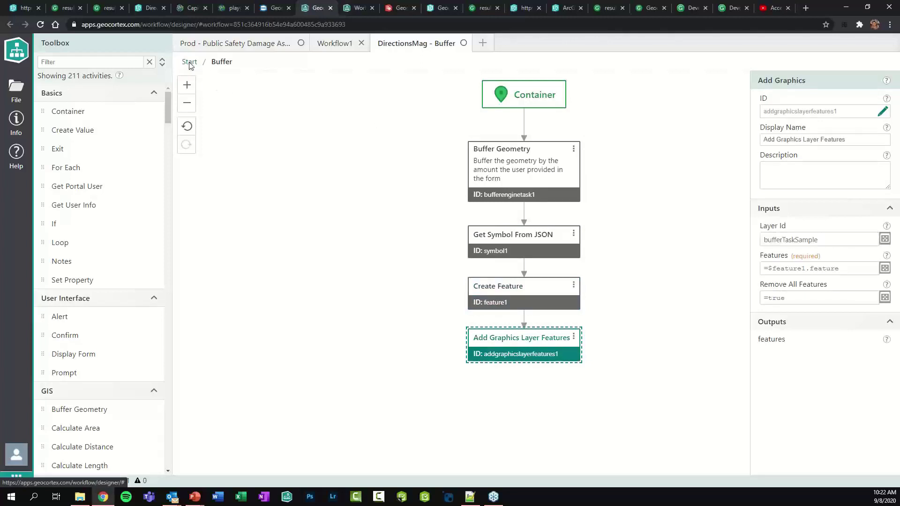
pyautogui.click(49, 66)
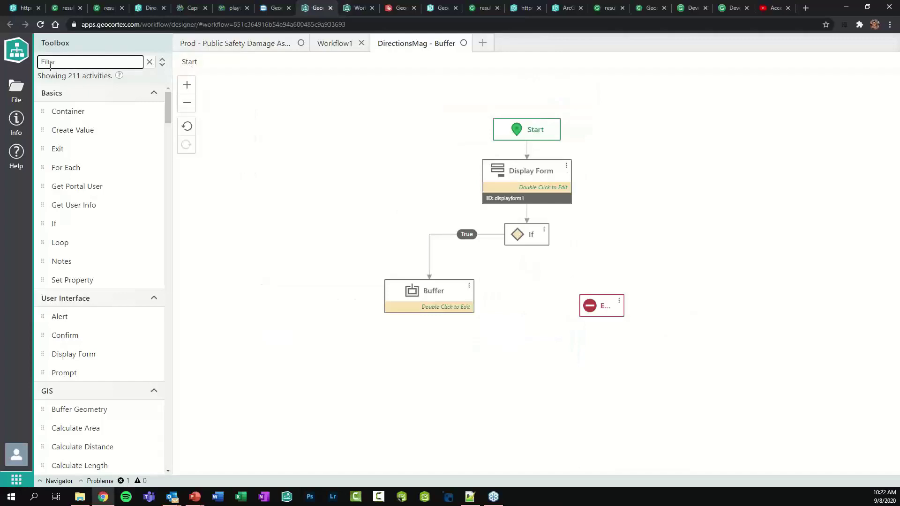
pyautogui.write('clear')
pyautogui.moveTo(97, 117); pyautogui.dragTo(612, 276)
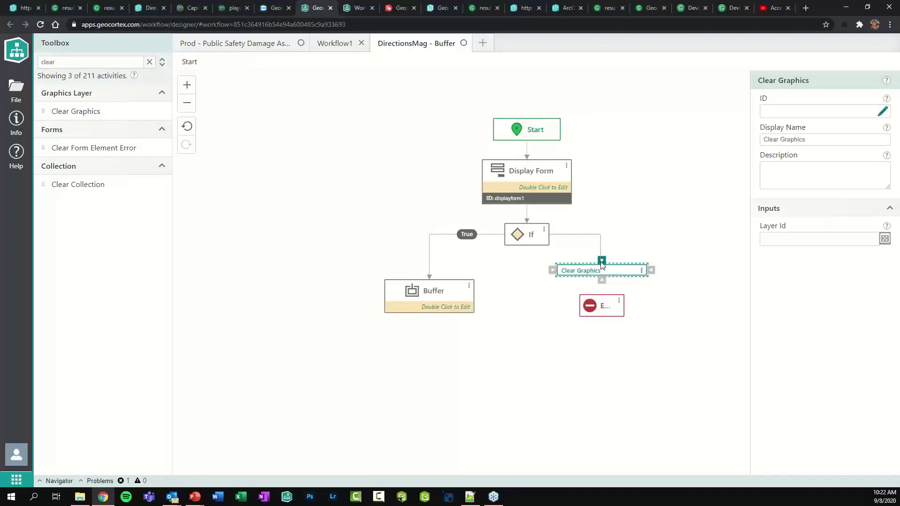
pyautogui.click(601, 264)
pyautogui.click(603, 270)
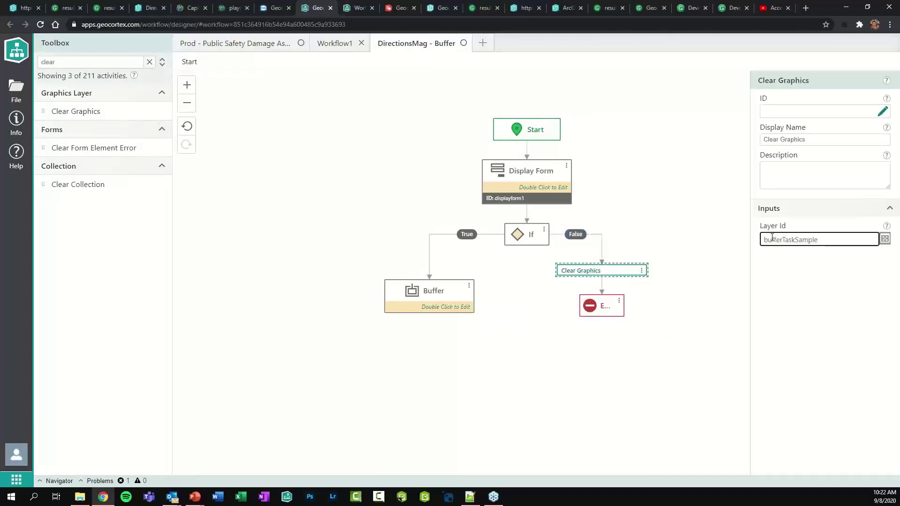
# Copy the Clear Graphics step and insert it between Start and Display Form
pyautogui.rightClick(617, 273)
pyautogui.click(632, 323)
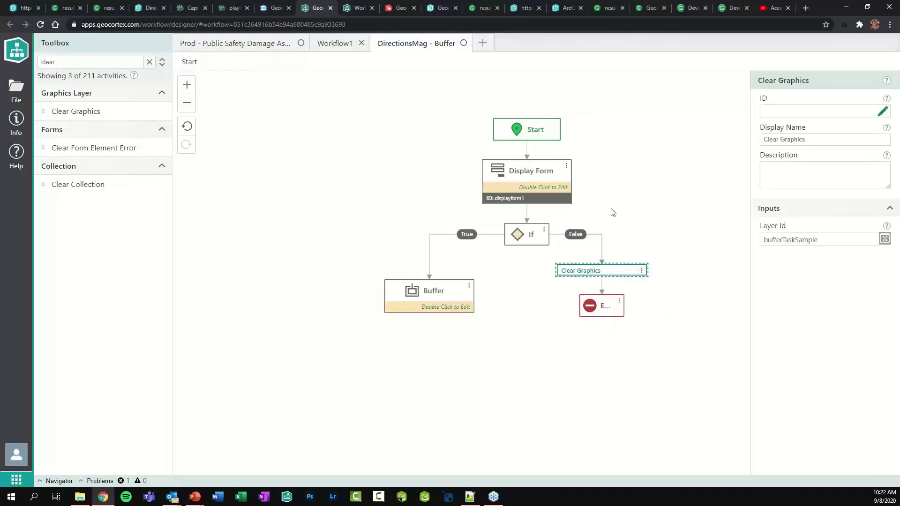
pyautogui.moveTo(616, 193); pyautogui.dragTo(630, 281)
pyautogui.moveTo(547, 215); pyautogui.dragTo(543, 164)
pyautogui.rightClick(535, 198)
pyautogui.click(558, 275)
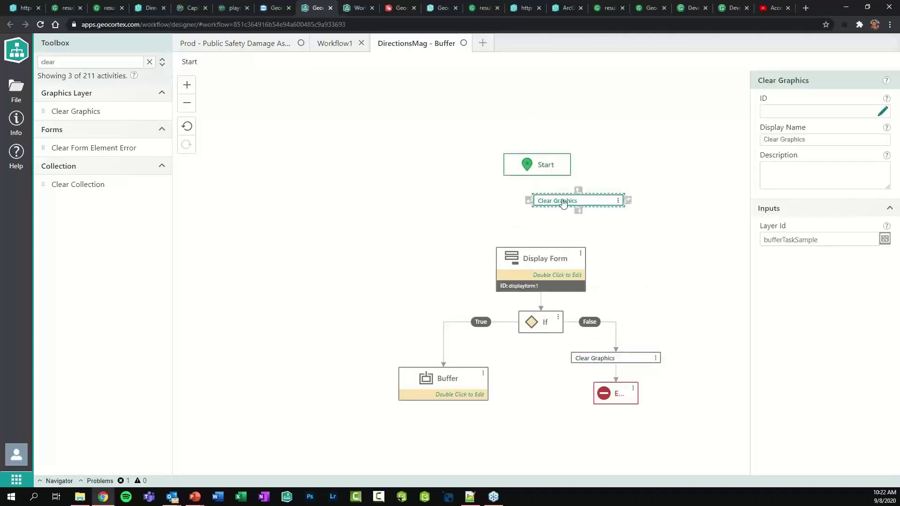
pyautogui.moveTo(562, 197)
pyautogui.mouseDown()
pyautogui.moveTo(521, 197)
pyautogui.moveTo(541, 245)
pyautogui.mouseUp()
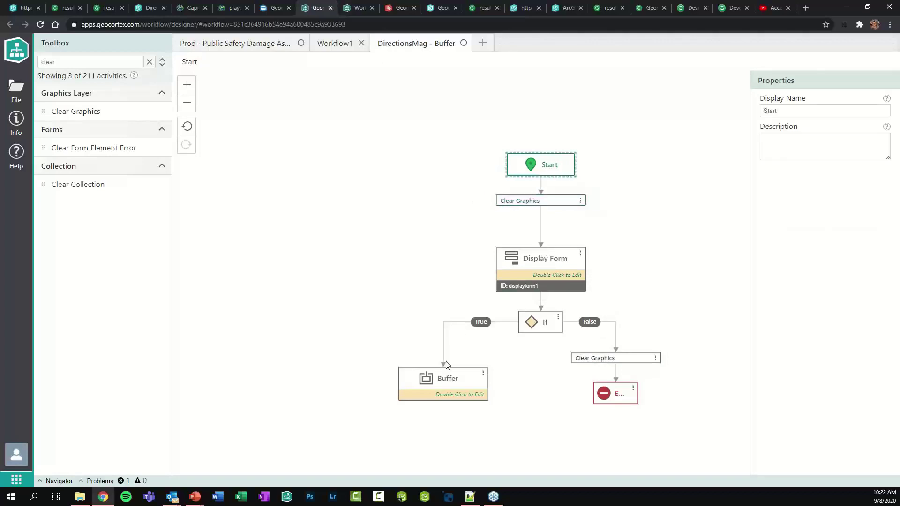
# Save the workflow and return to the DirectionsMag web app
pyautogui.click(401, 243)
pyautogui.hotkey('ctrl', 's')
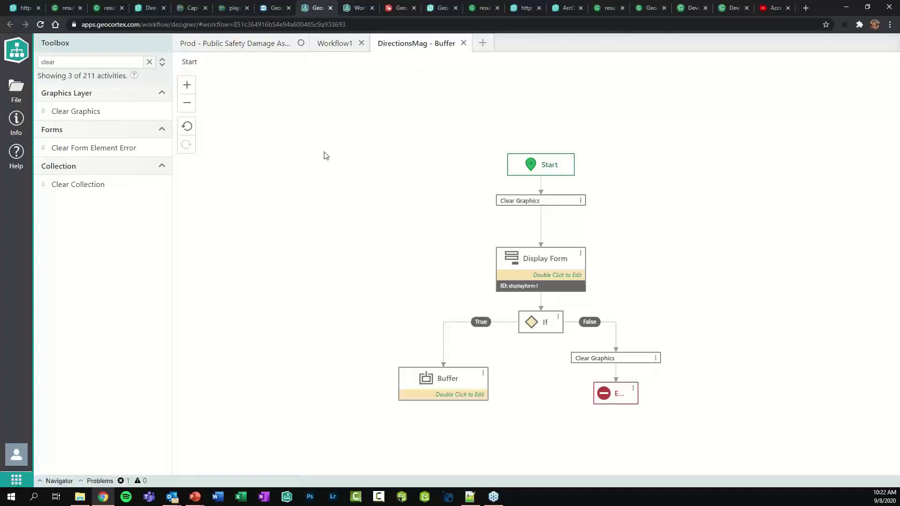
pyautogui.click(152, 8)
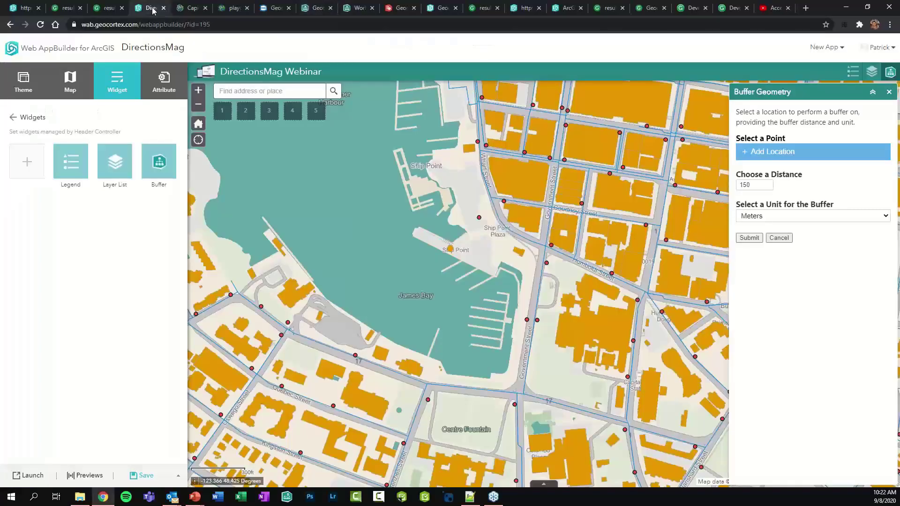
# Dismiss the workflow error and buffer a point near Ship Point Plaza by 150 Meters
pyautogui.click(778, 238)
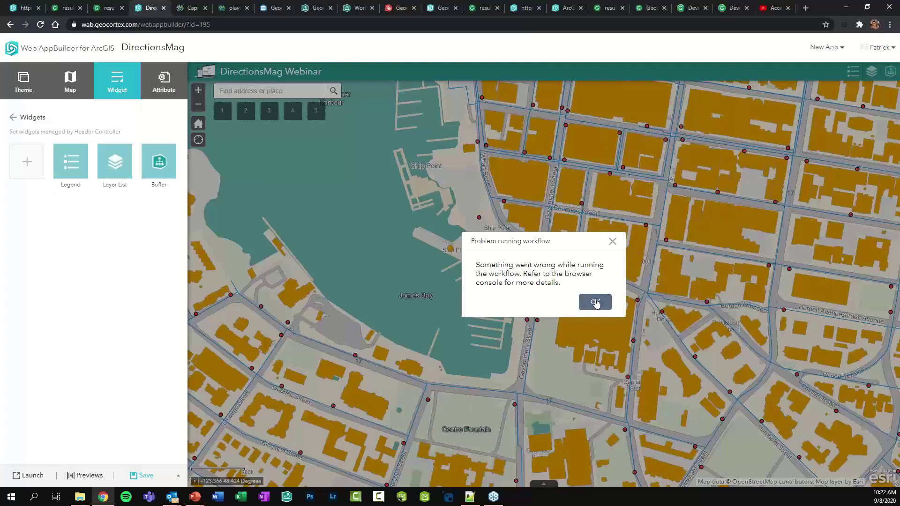
pyautogui.click(595, 303)
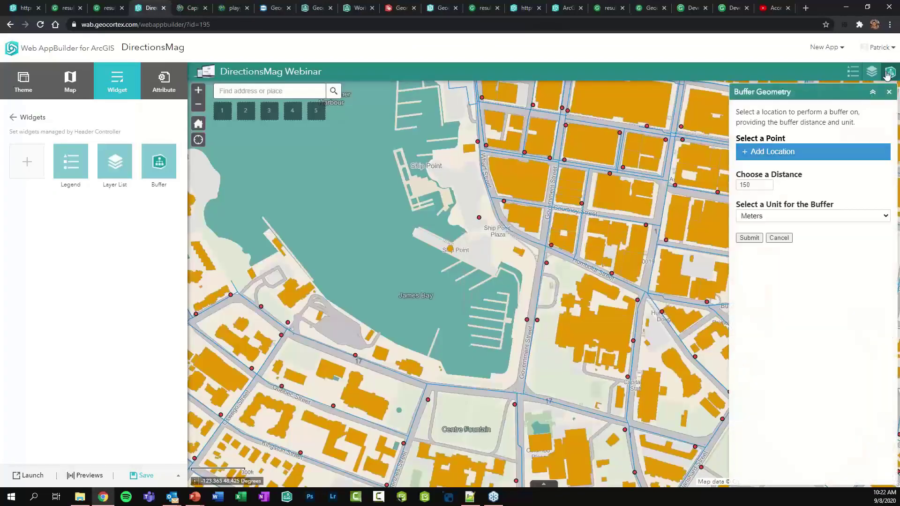
pyautogui.click(751, 160)
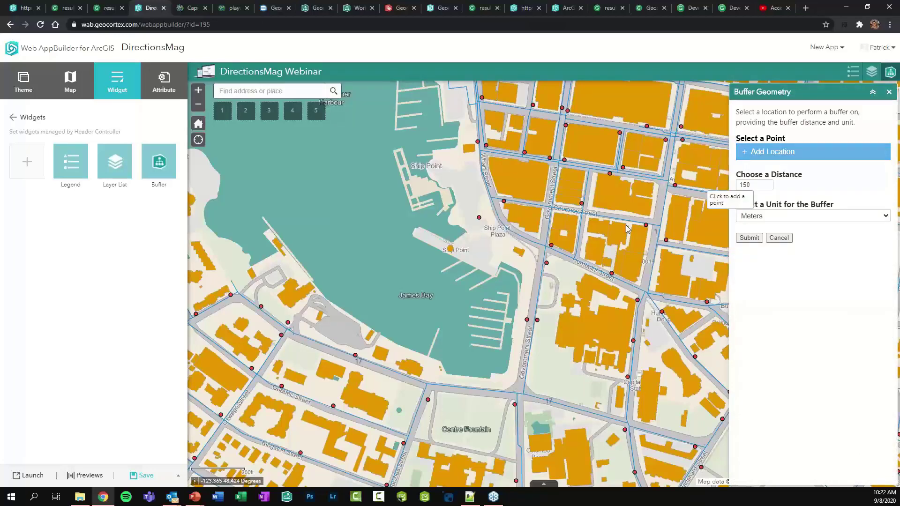
pyautogui.click(527, 220)
pyautogui.click(657, 203)
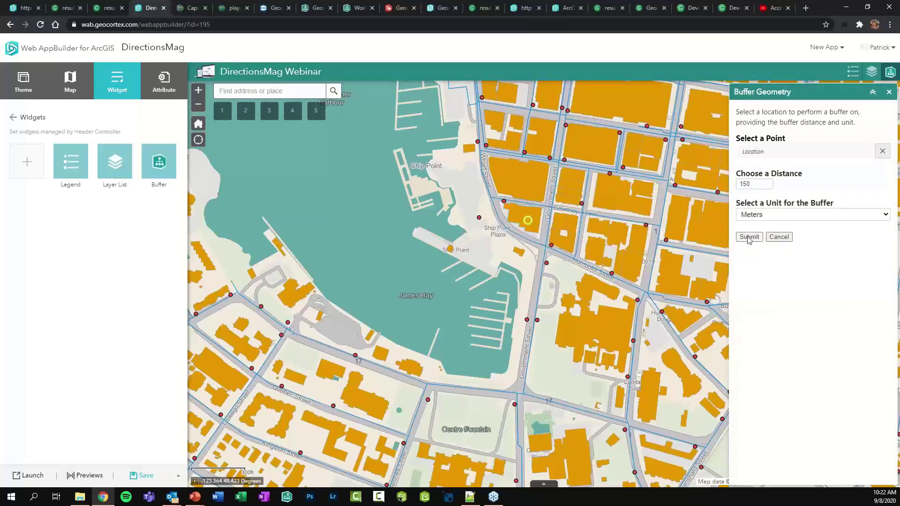
pyautogui.click(748, 238)
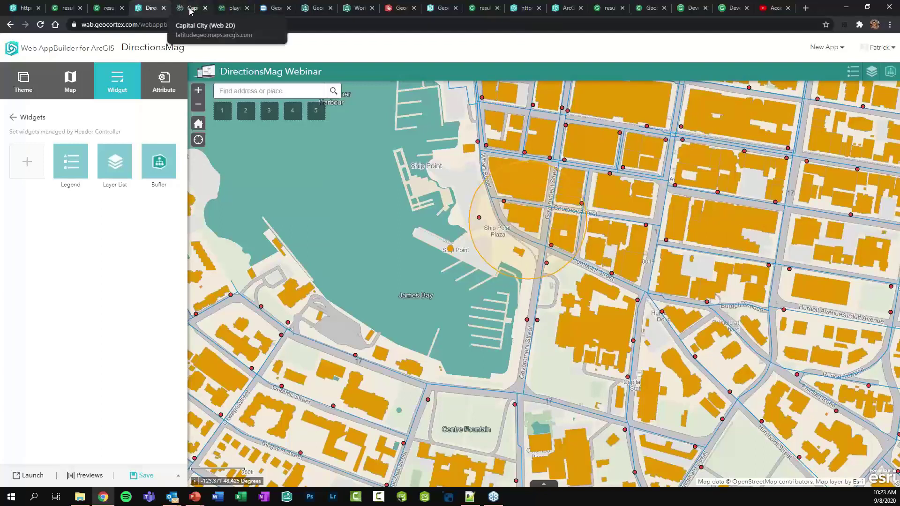
pyautogui.click(229, 8)
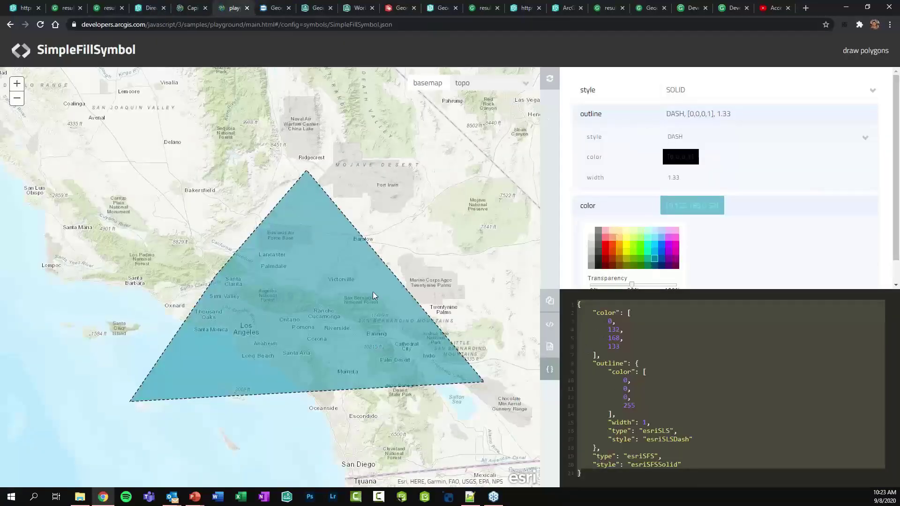
# Copy the full SimpleFillSymbol JSON from the playground's code pane
pyautogui.click(644, 349)
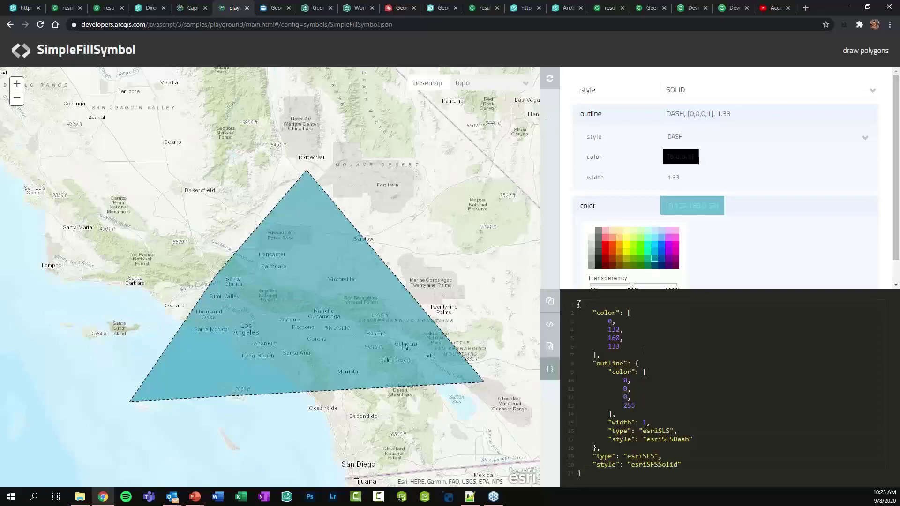
pyautogui.moveTo(579, 304); pyautogui.dragTo(653, 474)
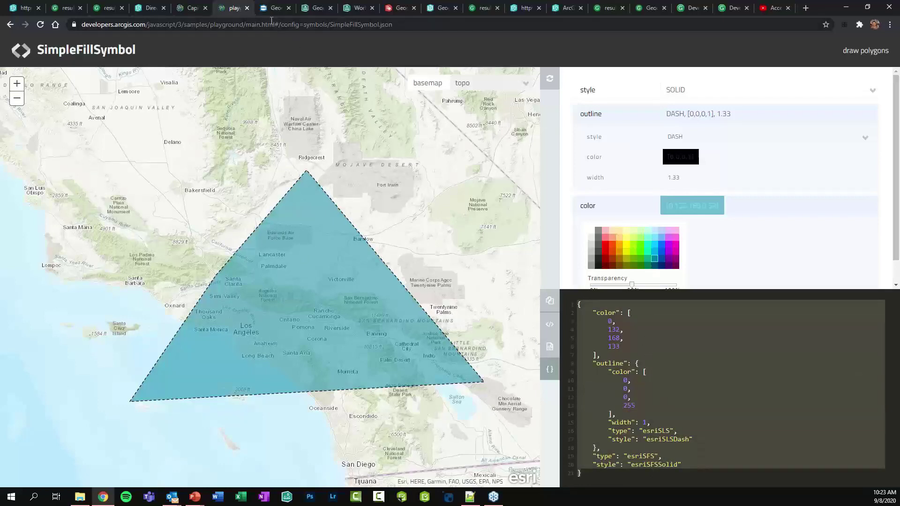
pyautogui.click(358, 8)
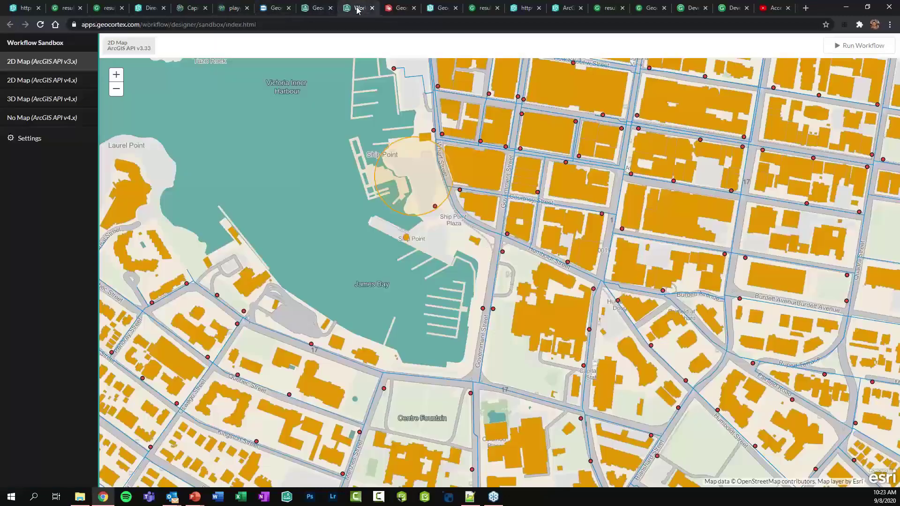
pyautogui.click(317, 8)
# Replace the Get Symbol From JSON step's Json input with the copied fill symbol JSON
pyautogui.doubleClick(458, 395)
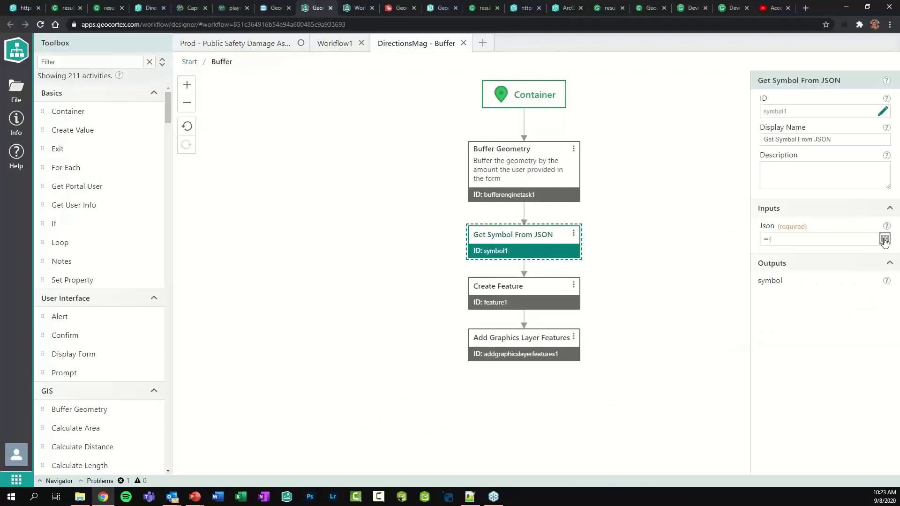
pyautogui.click(884, 239)
pyautogui.hotkey('ctrl', 'a')
pyautogui.press('BackSpace')
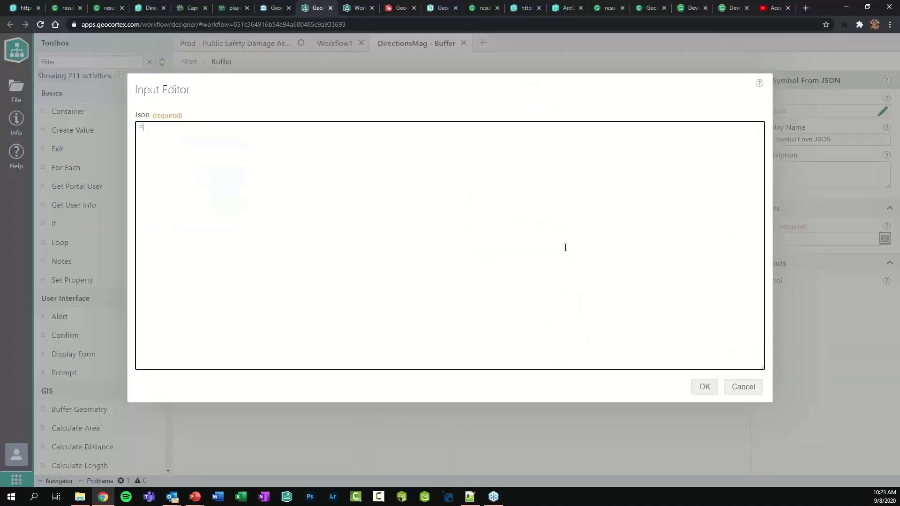
pyautogui.write('={     "color": [         0,         132,         168,         133     ],     "outline": {         "color": [             0,             0,             0,             255         ],         "width": 1,         "type": "esriSLS",         "style": "esriSLSDash"     },     "type": "esriSFS",     "style": "esriSFSSolid" }')
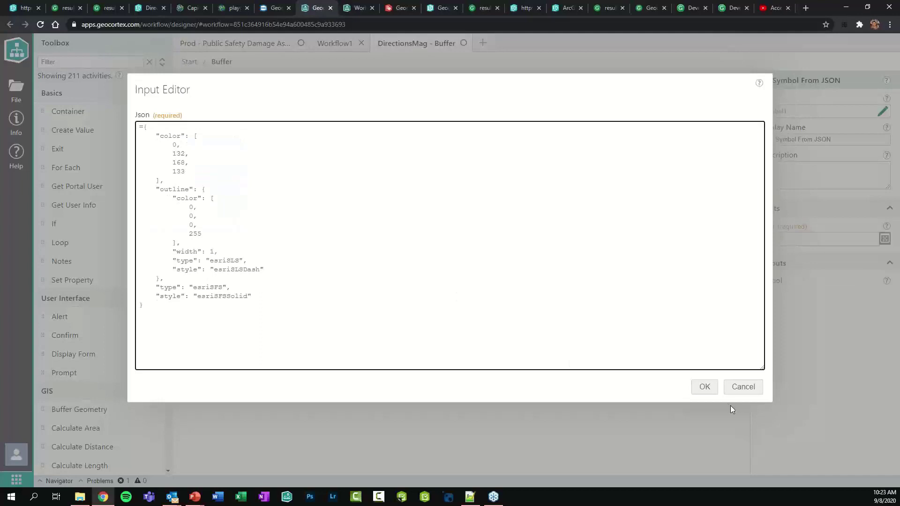
pyautogui.click(705, 391)
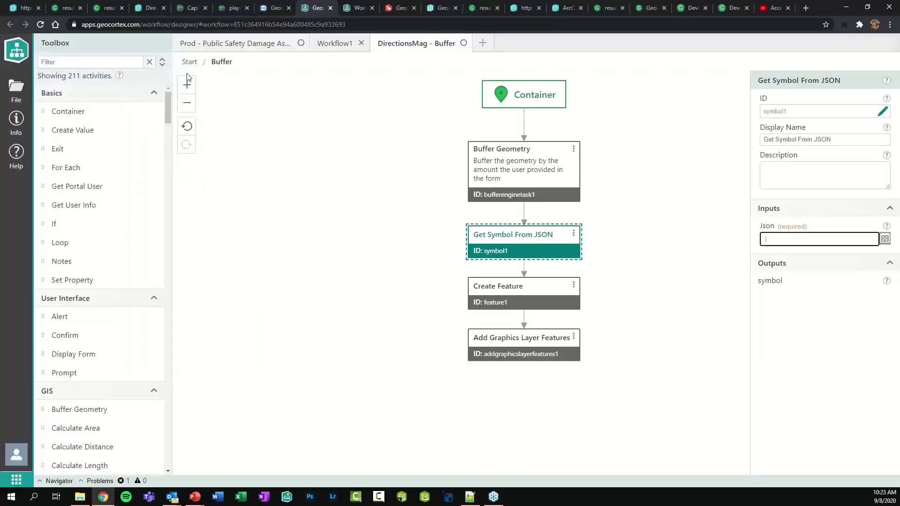
pyautogui.click(189, 63)
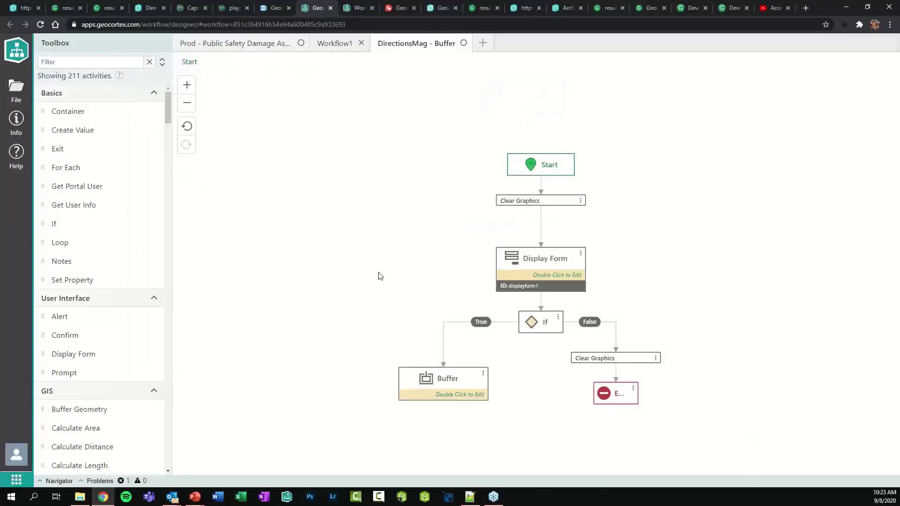
# Add a Display Form step below Buffer and drop an Item Picker into its form
pyautogui.click(102, 62)
pyautogui.write('dis')
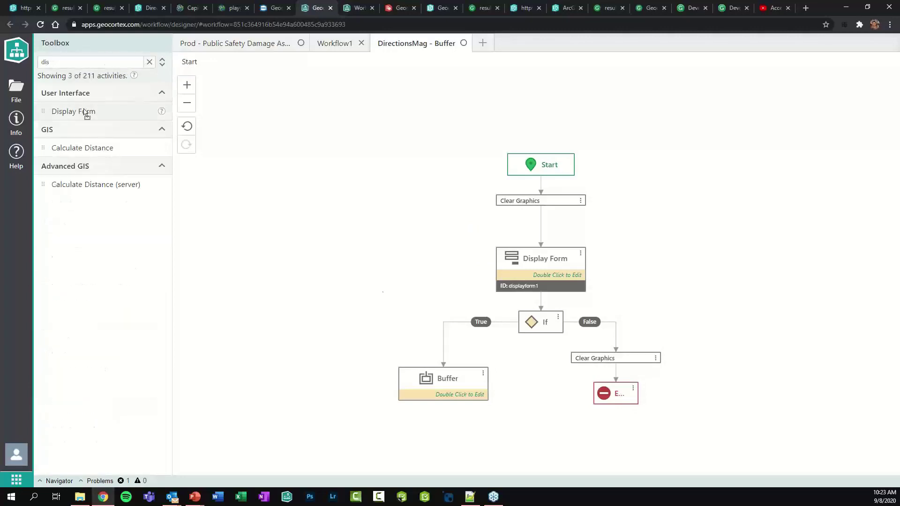
pyautogui.moveTo(85, 113); pyautogui.dragTo(445, 379)
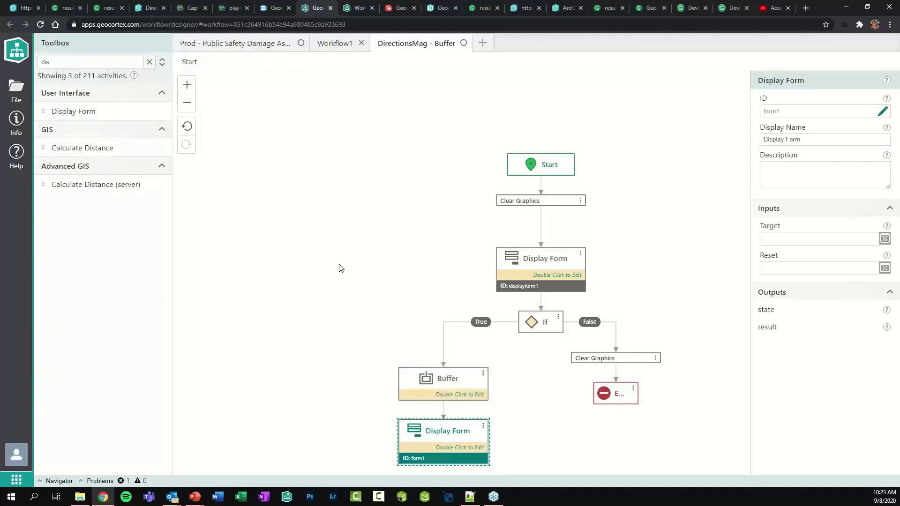
pyautogui.scroll(-2, 331, 207)
pyautogui.doubleClick(423, 361)
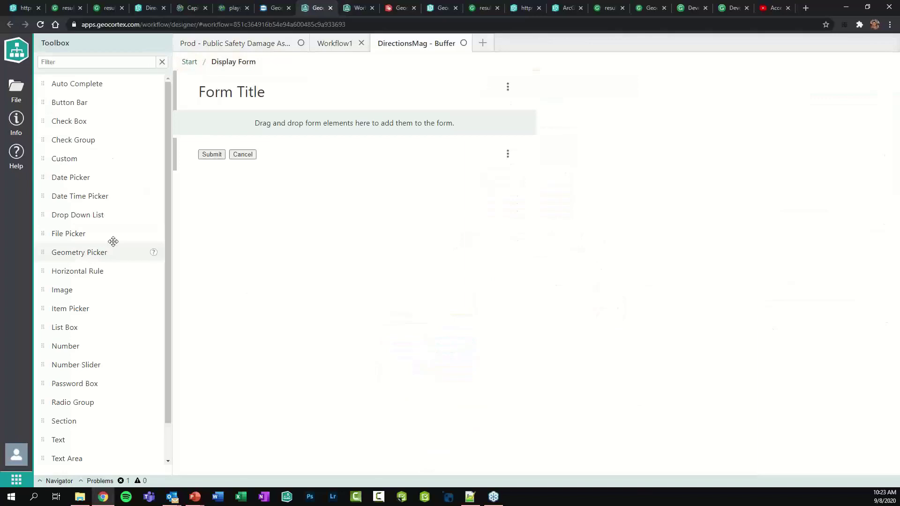
pyautogui.scroll(-2, 113, 241)
pyautogui.moveTo(82, 271); pyautogui.dragTo(240, 133)
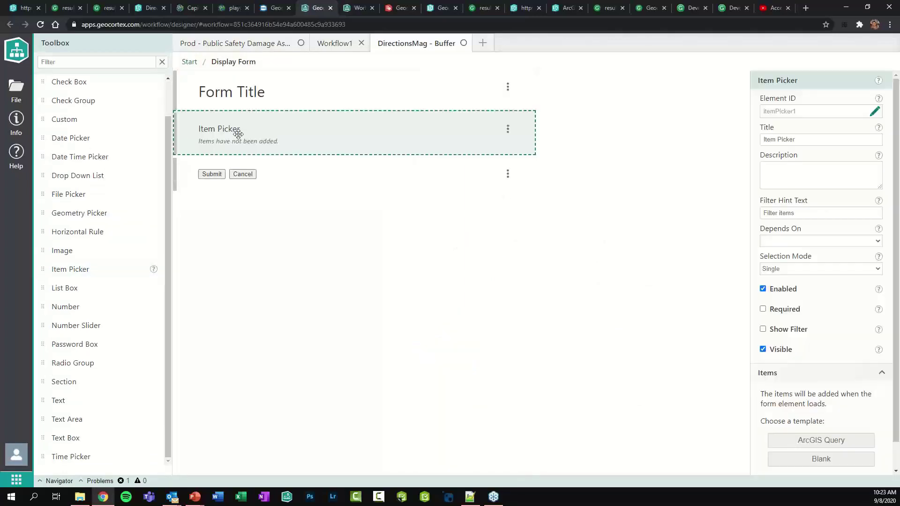
# Populate the Item Picker via the ArcGIS Query template, adding a Fire Hydrants Get Layer before Query Layer
pyautogui.click(828, 441)
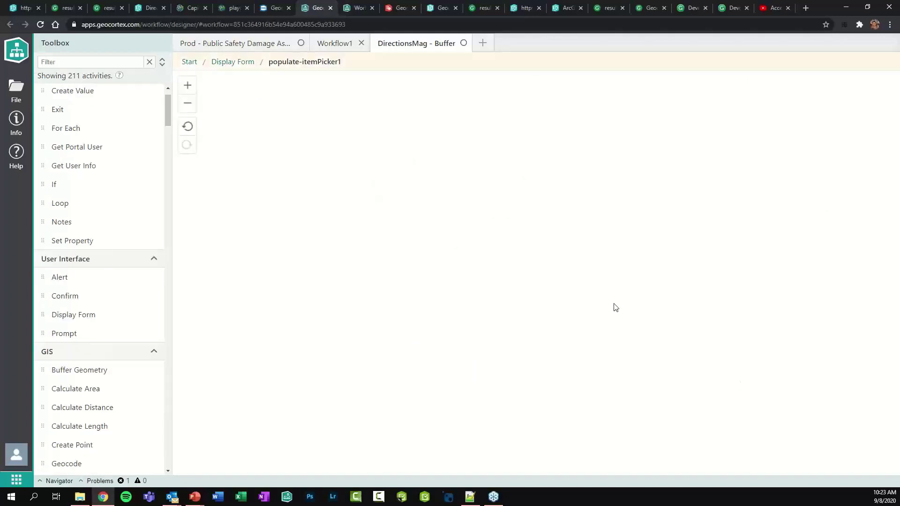
pyautogui.click(503, 167)
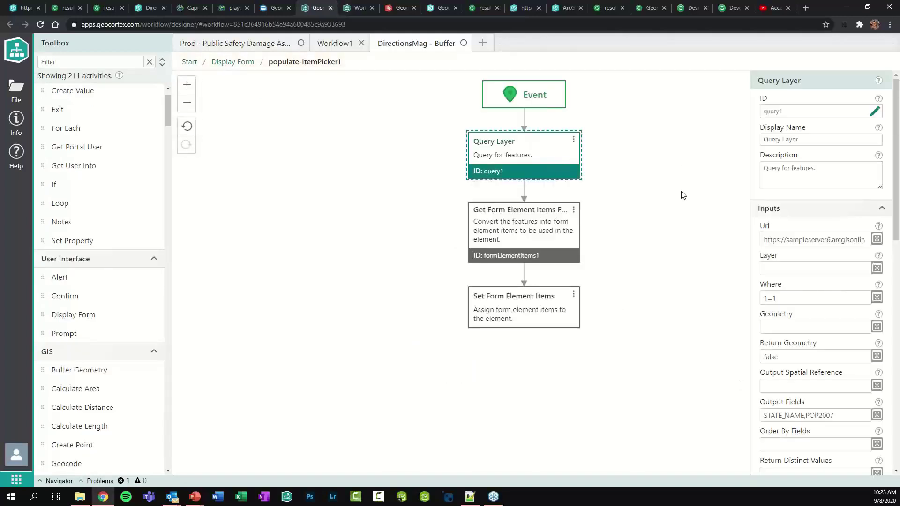
pyautogui.moveTo(504, 257); pyautogui.dragTo(505, 169)
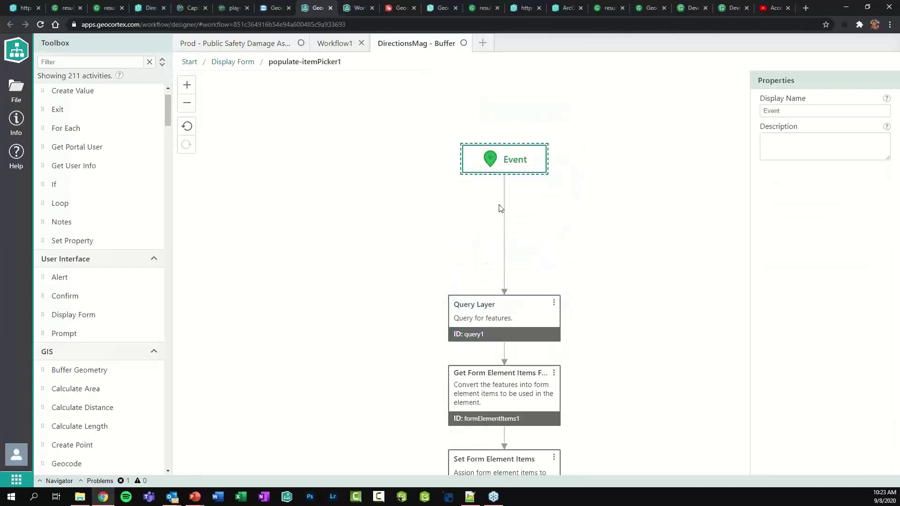
pyautogui.click(84, 65)
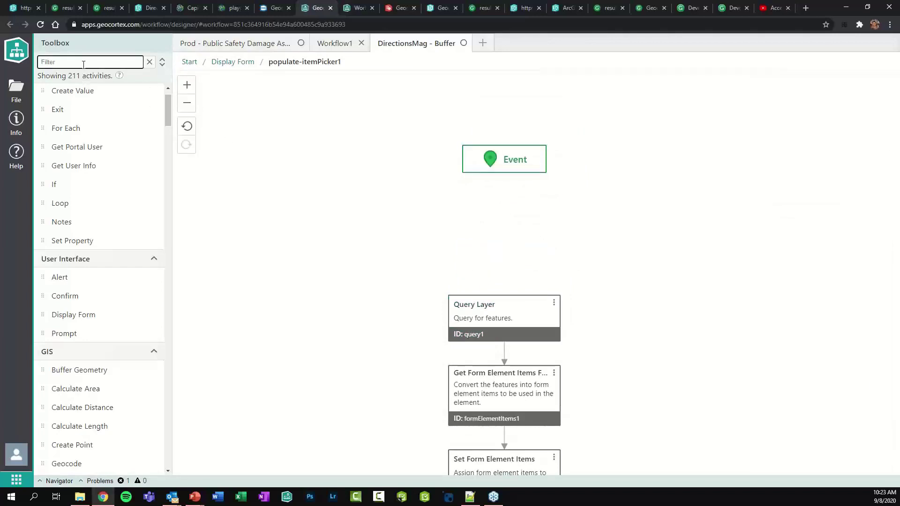
pyautogui.write('get la')
pyautogui.moveTo(80, 117); pyautogui.dragTo(510, 169)
pyautogui.write('Fire Hydrants')
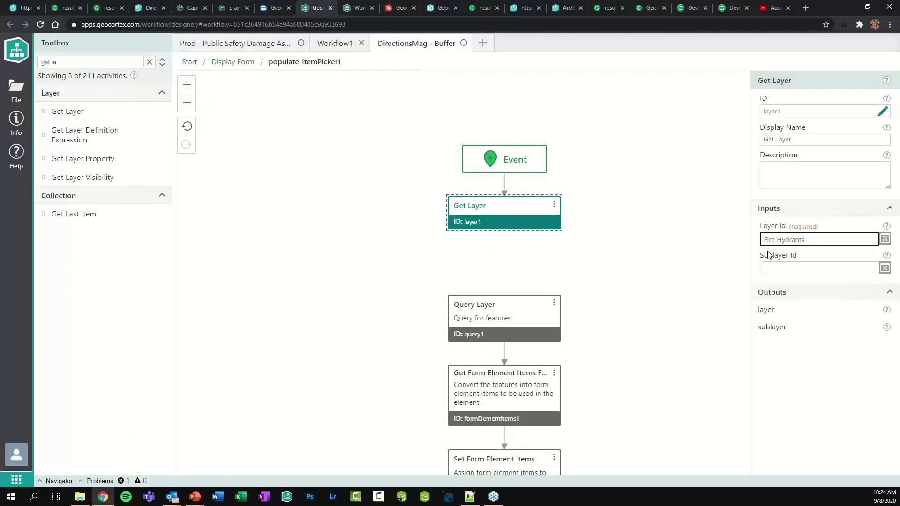
pyautogui.moveTo(504, 235); pyautogui.dragTo(505, 293)
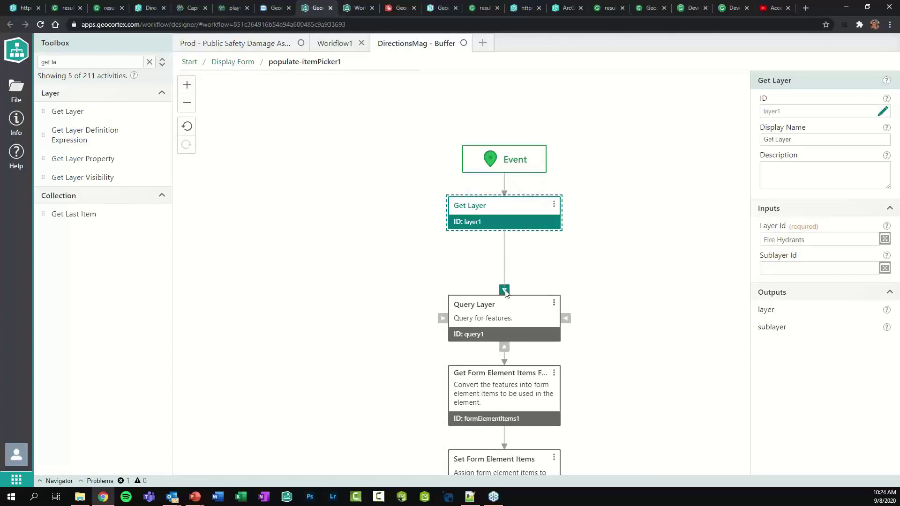
# Clear Query Layer's sample Url and set its Layer to =$layer1.layer
pyautogui.click(506, 292)
pyautogui.hotkey('ctrl', 'a')
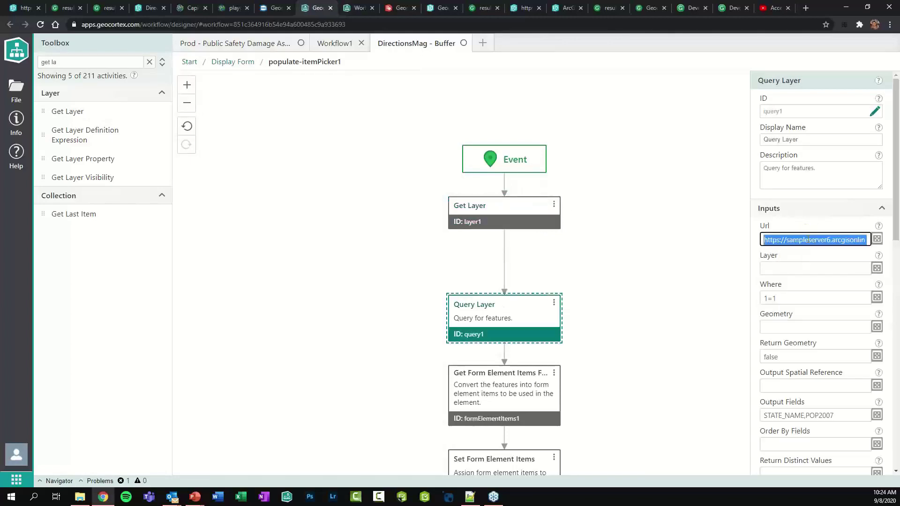
pyautogui.press('BackSpace')
pyautogui.click(785, 268)
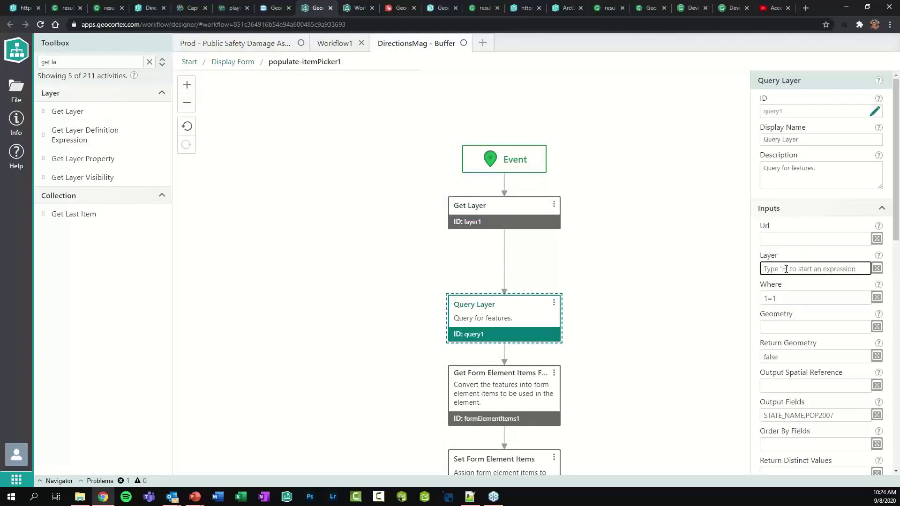
pyautogui.write('=laye')
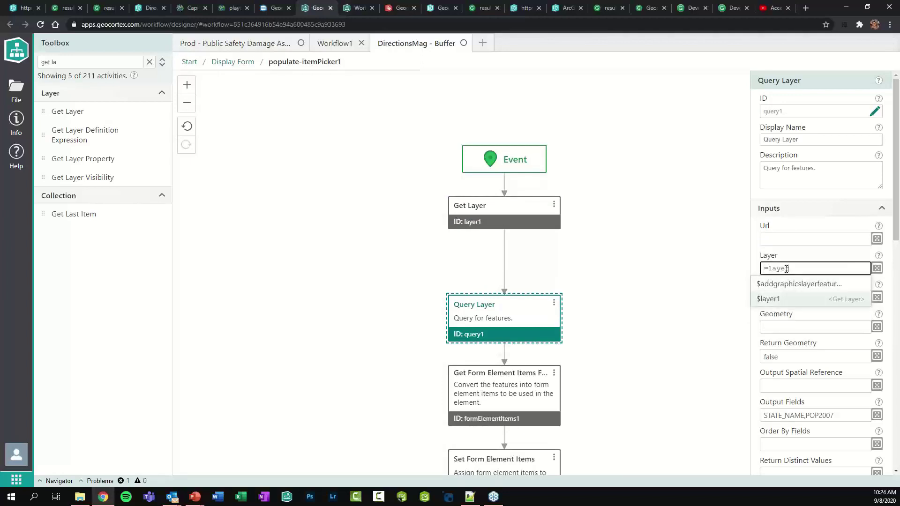
pyautogui.press('Return')
pyautogui.write('.layer')
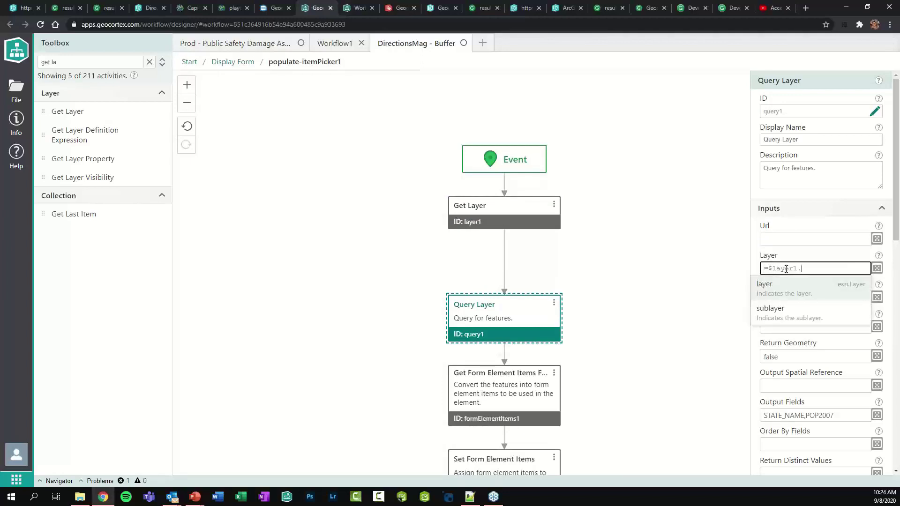
pyautogui.click(799, 356)
# Set Geometry to =$bufferenginetask1.geom, Output Fields to OBJECTID, and Return Geometry to true
pyautogui.click(794, 326)
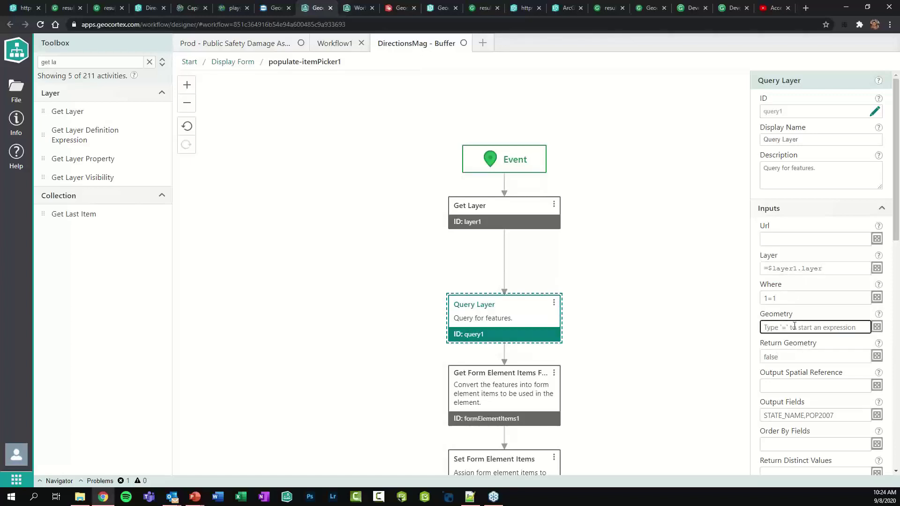
pyautogui.write('=$bu')
pyautogui.press('Return')
pyautogui.write('.geom')
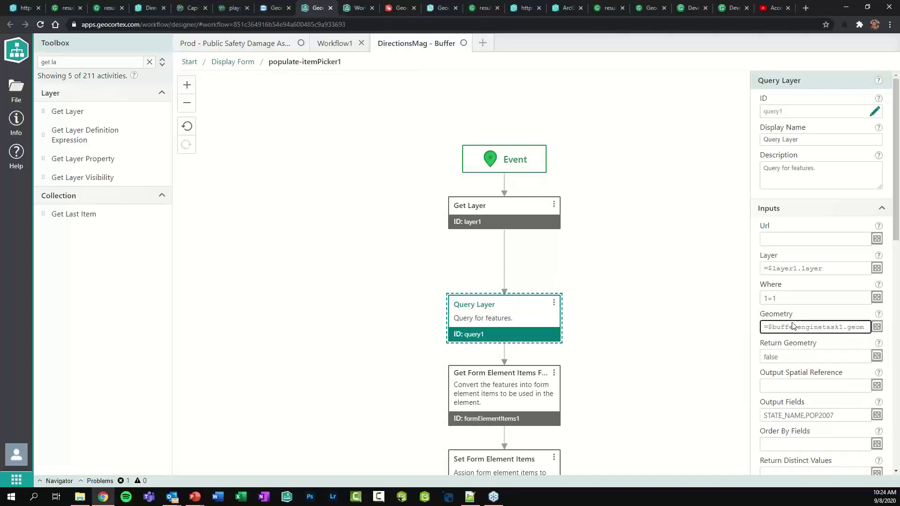
pyautogui.tripleClick(837, 416)
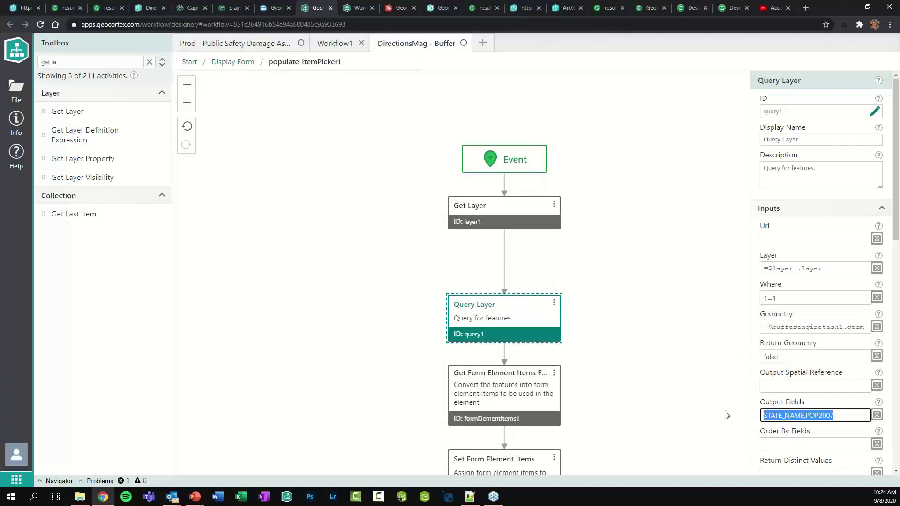
pyautogui.write('OBJECTID')
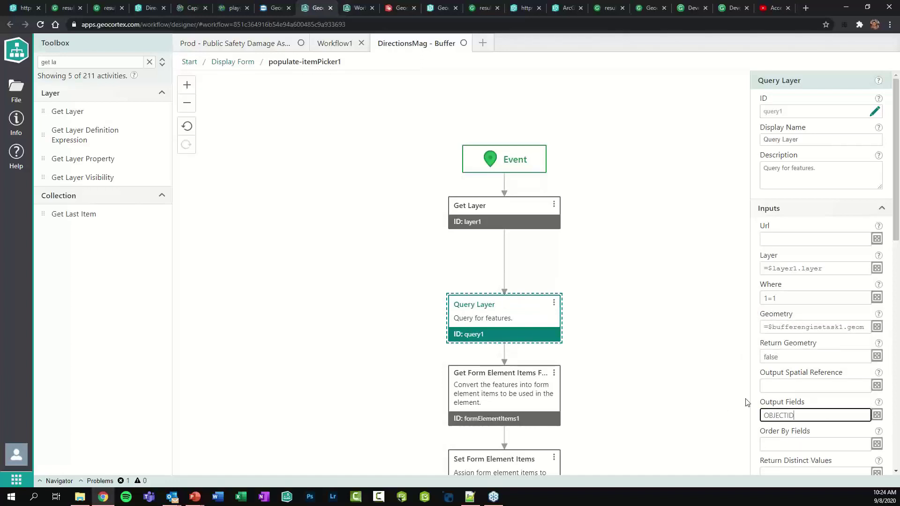
pyautogui.scroll(-3, 799, 328)
pyautogui.doubleClick(797, 216)
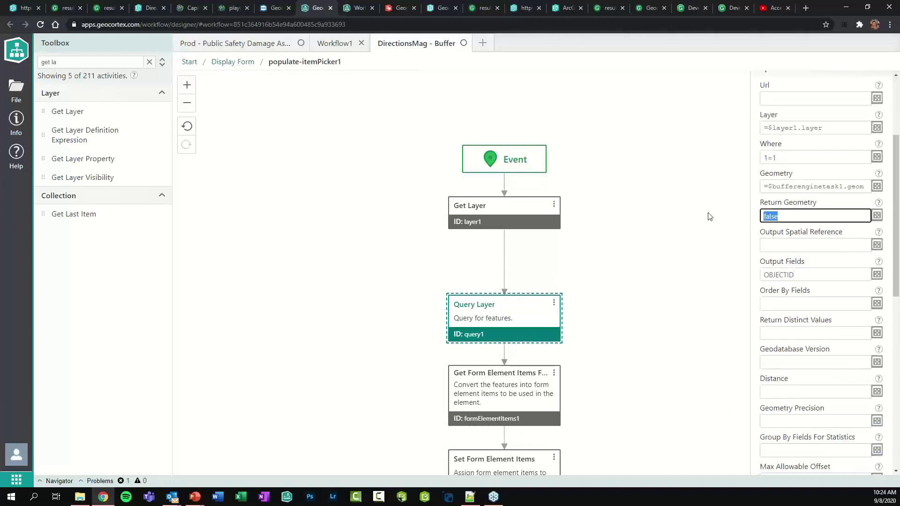
pyautogui.write('TR')
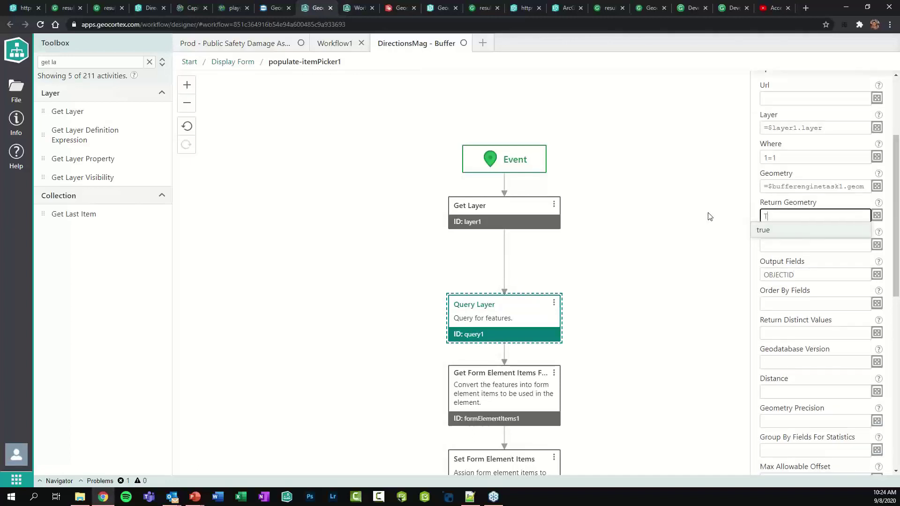
pyautogui.press('Return')
# Set the Get Form Element Items Label to OBJECTID and save the workflow
pyautogui.click(504, 407)
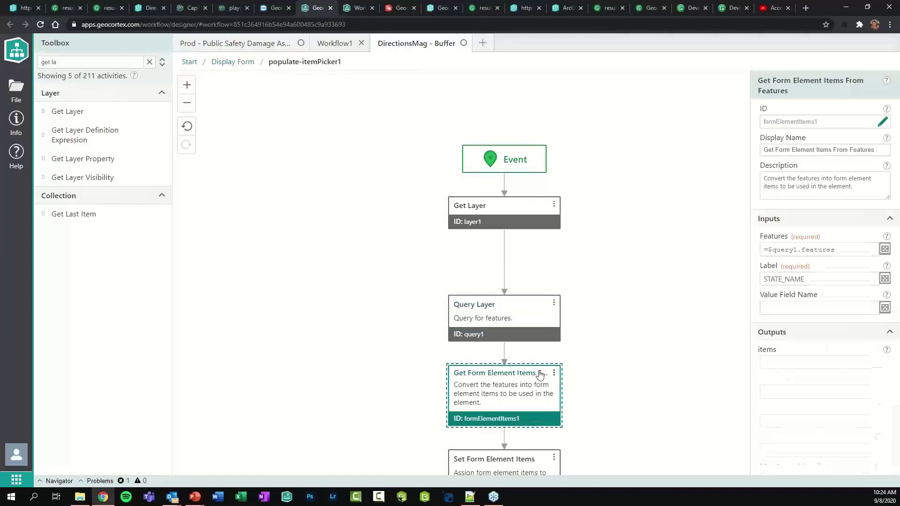
pyautogui.doubleClick(832, 279)
pyautogui.write('OB')
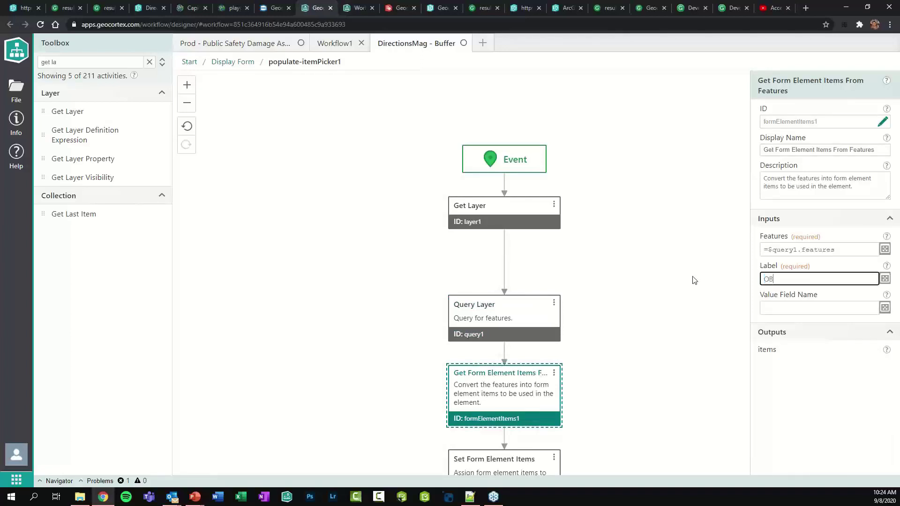
pyautogui.write('JECTID')
pyautogui.click(606, 271)
pyautogui.hotkey('ctrl', 's')
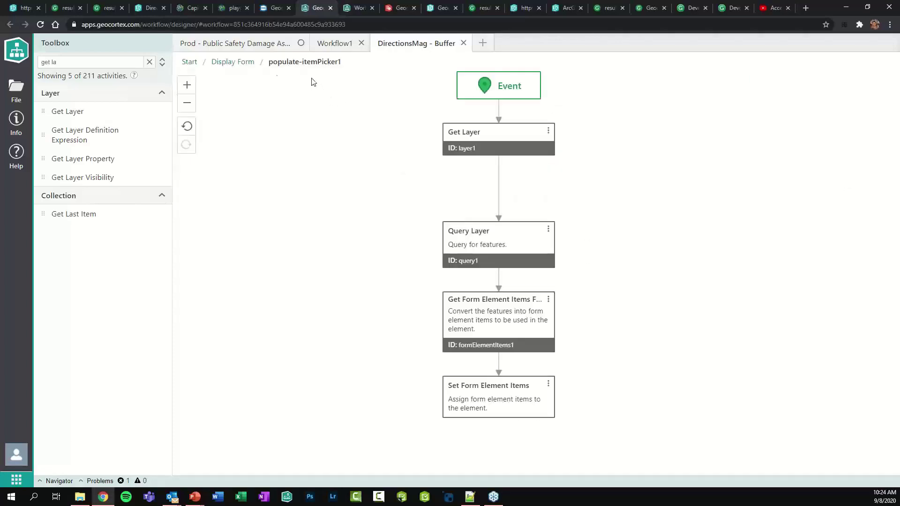
pyautogui.click(240, 63)
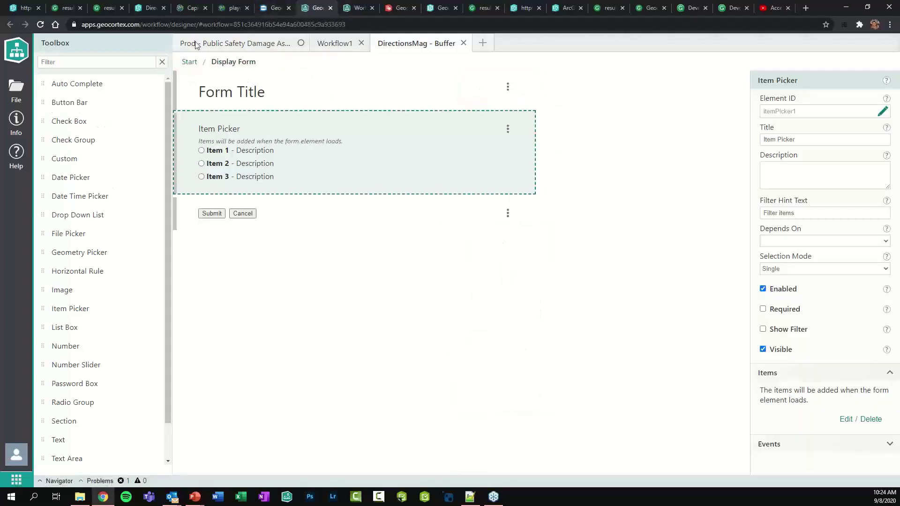
# Buffer a point on Government Street by 150 Meters and select hydrant 241 in the Item Picker
pyautogui.click(147, 12)
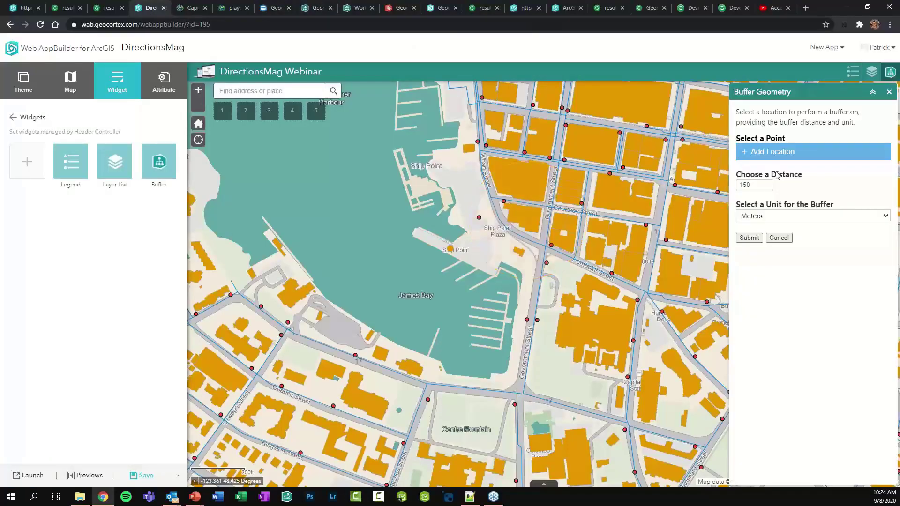
pyautogui.click(767, 150)
pyautogui.click(555, 152)
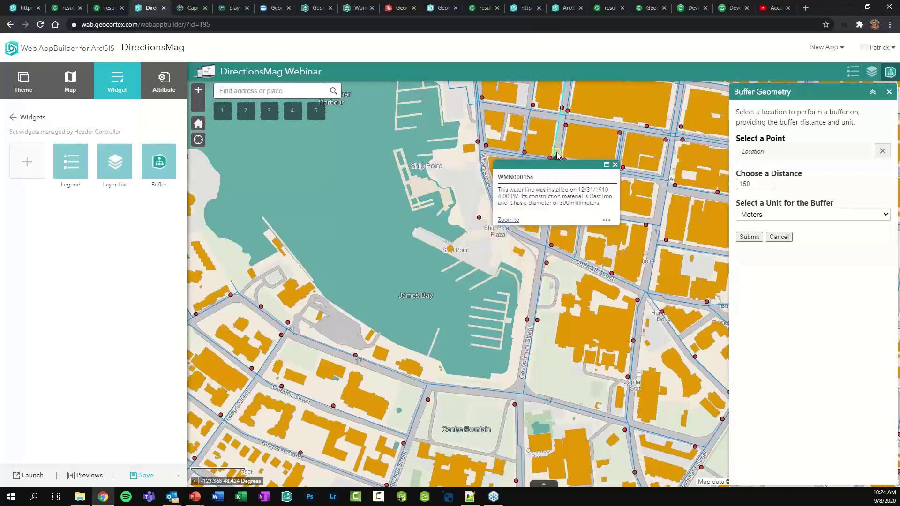
pyautogui.click(613, 162)
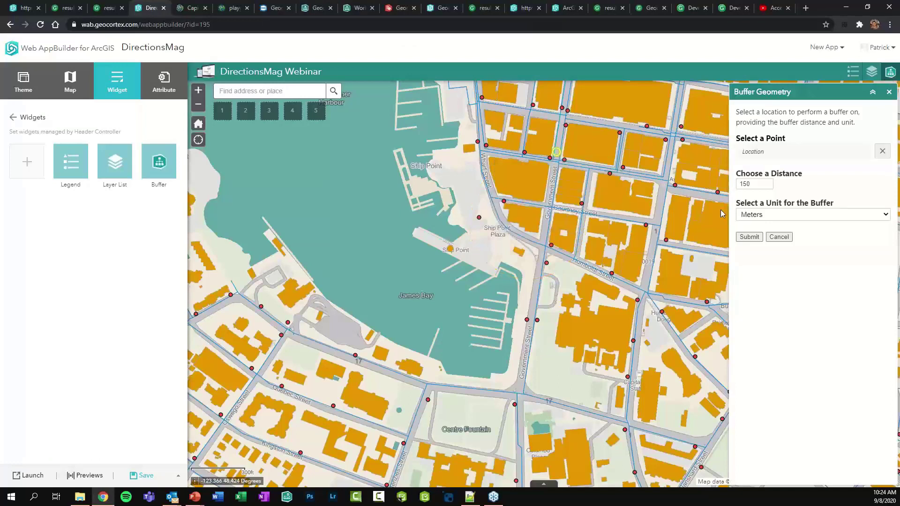
pyautogui.click(750, 238)
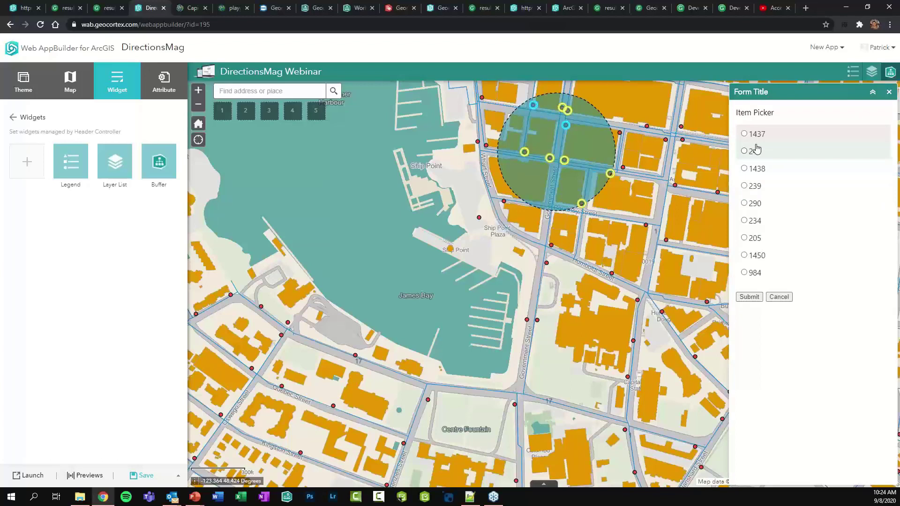
pyautogui.click(763, 275)
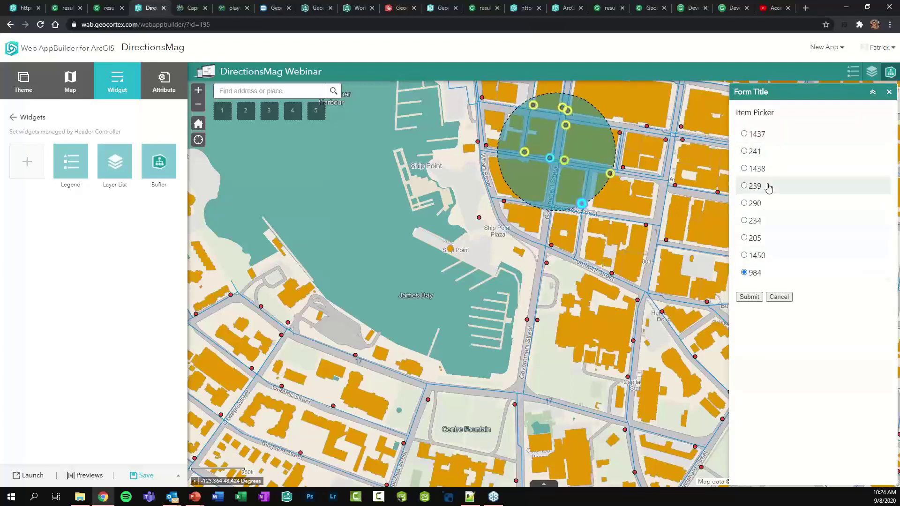
pyautogui.click(760, 150)
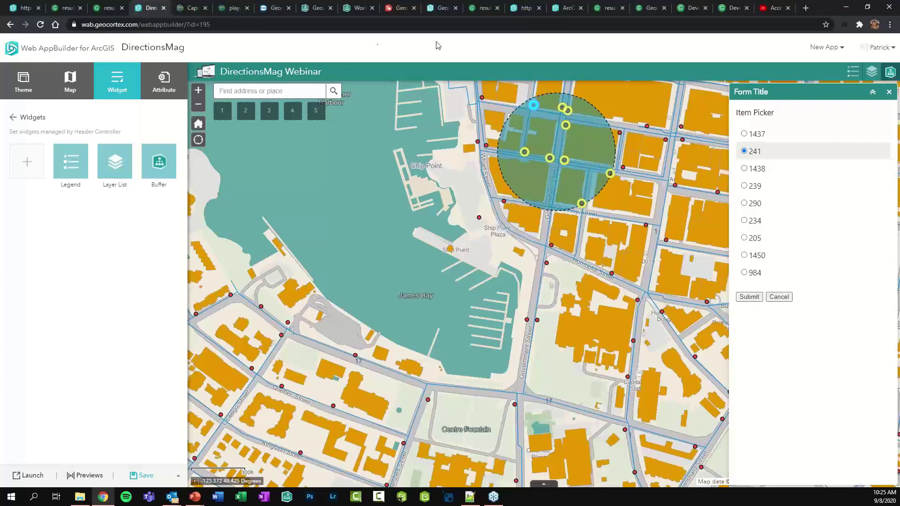
# Switch to the gedemo.geocortex.com/GovernmentWAB browser tab to show the Geocortex government map
pyautogui.click(520, 10)
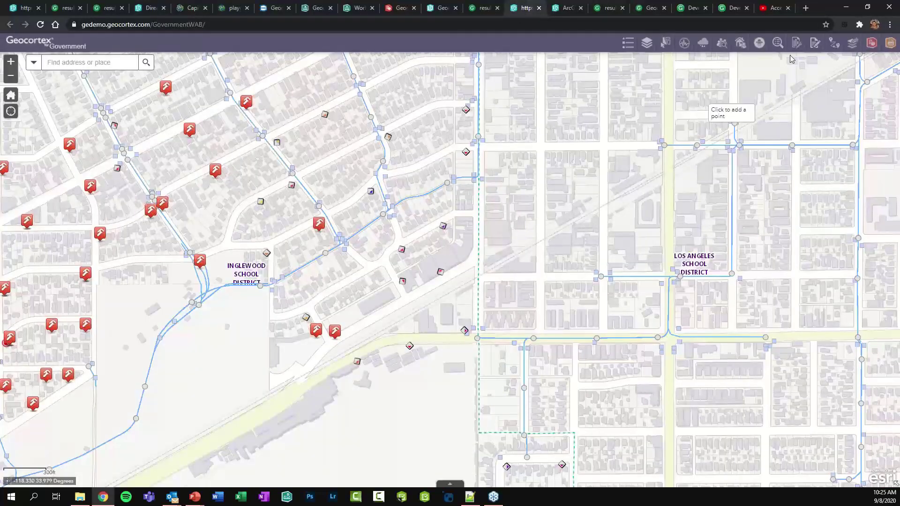
# Start Inspect Hydrants, drop a location near the hydrants, and search within 300 Feet
pyautogui.click(814, 43)
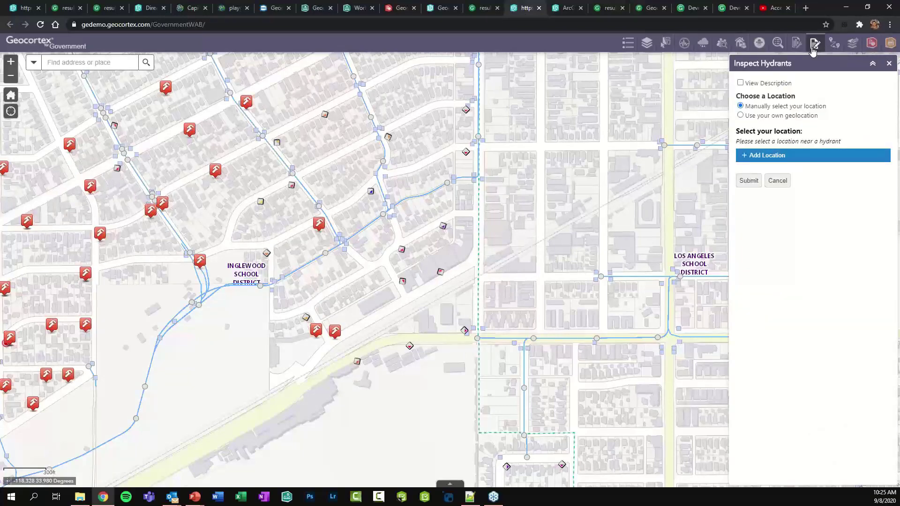
pyautogui.click(787, 160)
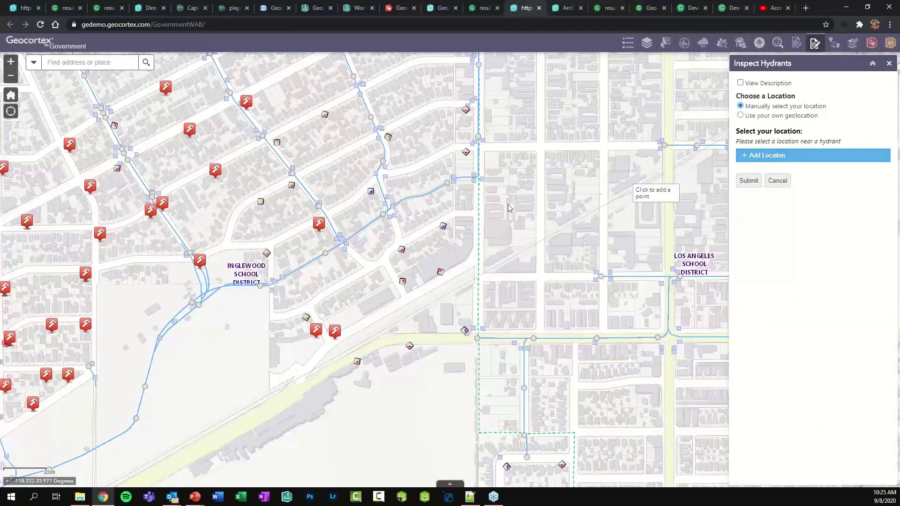
pyautogui.click(420, 260)
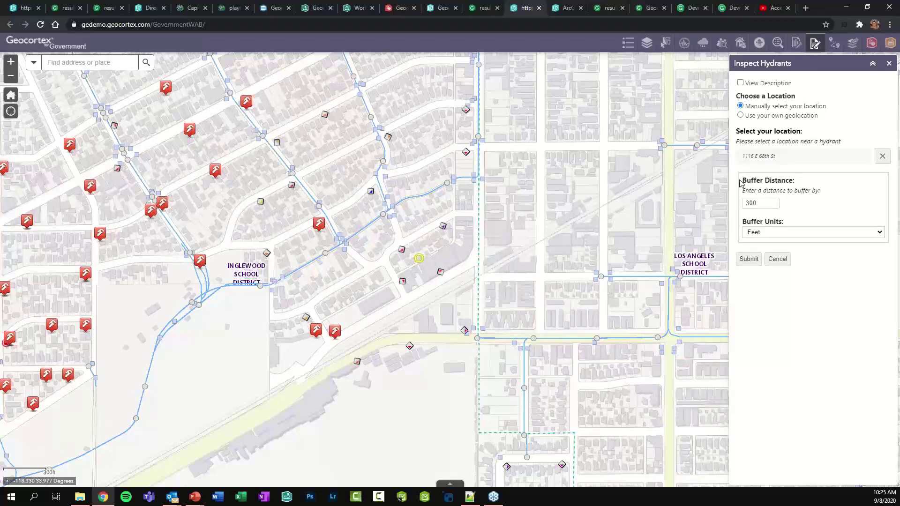
pyautogui.click(749, 261)
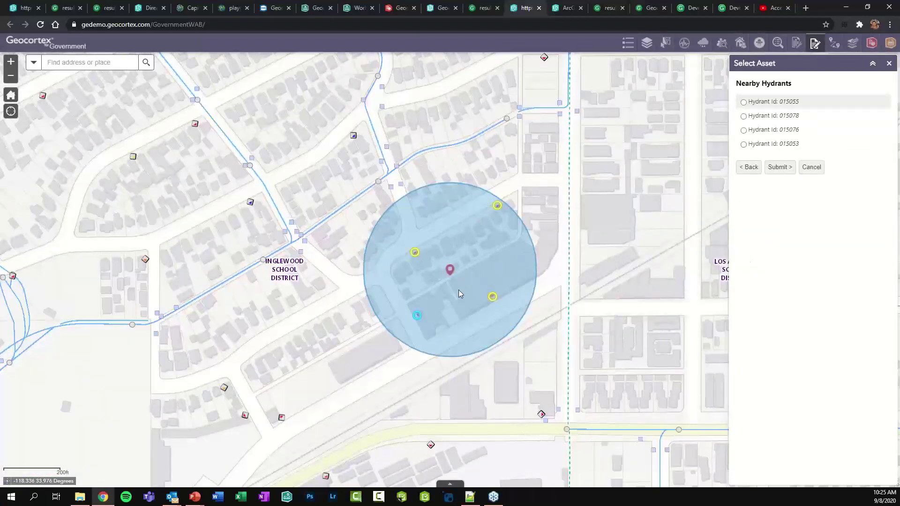
# Select hydrant 015053 and review its past Station 9 and Station 7 inspections
pyautogui.click(768, 106)
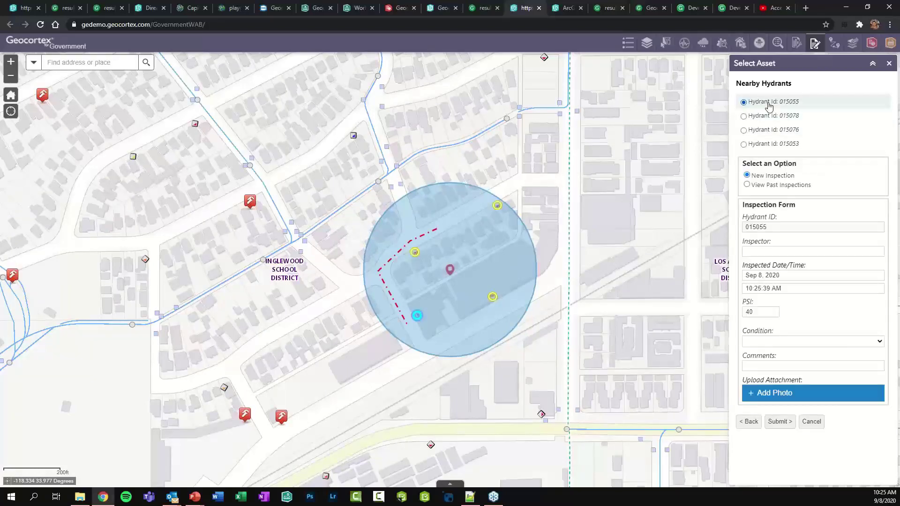
pyautogui.click(765, 144)
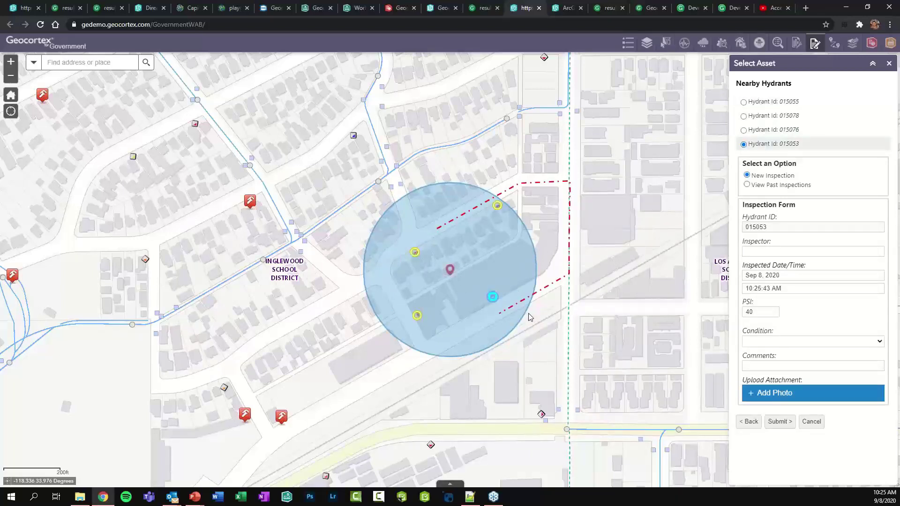
pyautogui.click(779, 186)
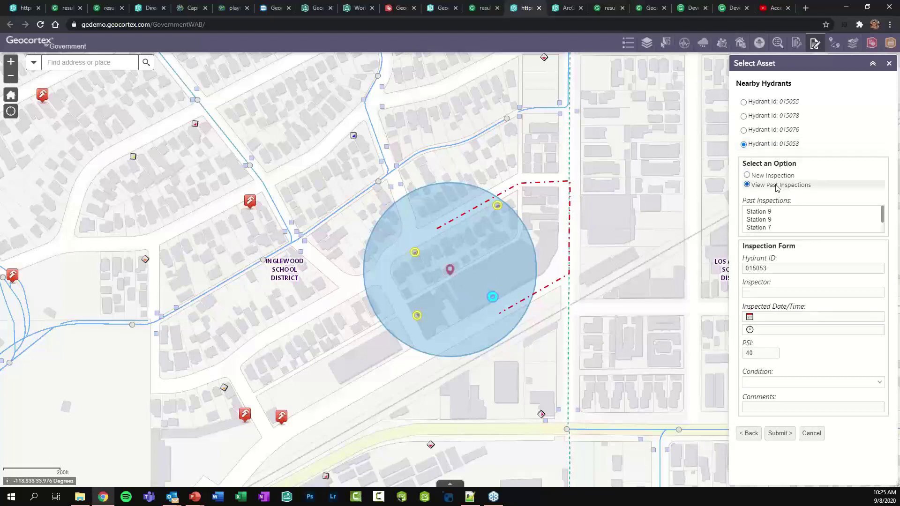
pyautogui.click(757, 220)
pyautogui.click(758, 226)
pyautogui.click(758, 213)
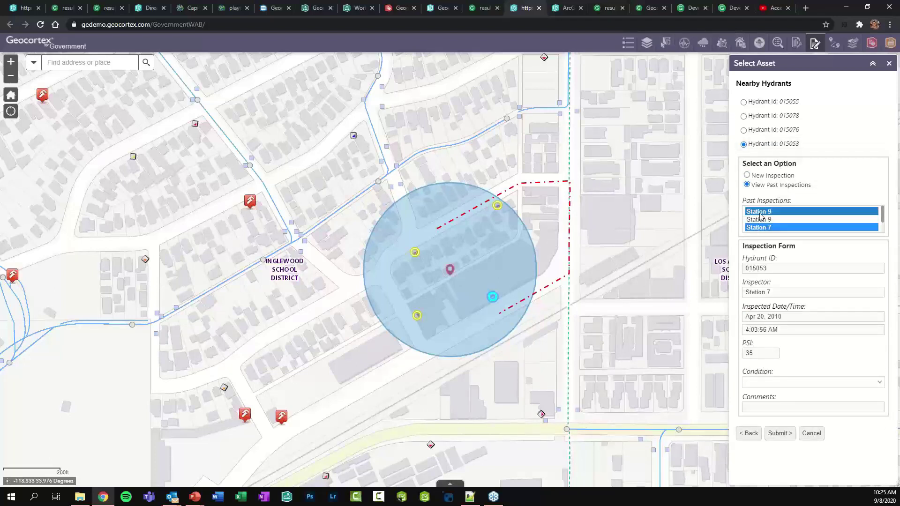
pyautogui.click(759, 177)
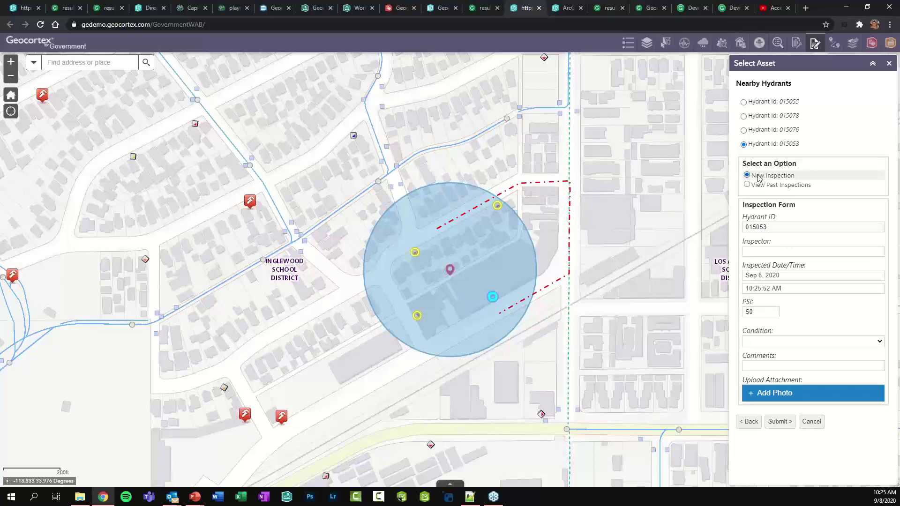
# Submit a new inspection with the inspector's name, condition Poor, and comment 'Poor condition'
pyautogui.click(766, 250)
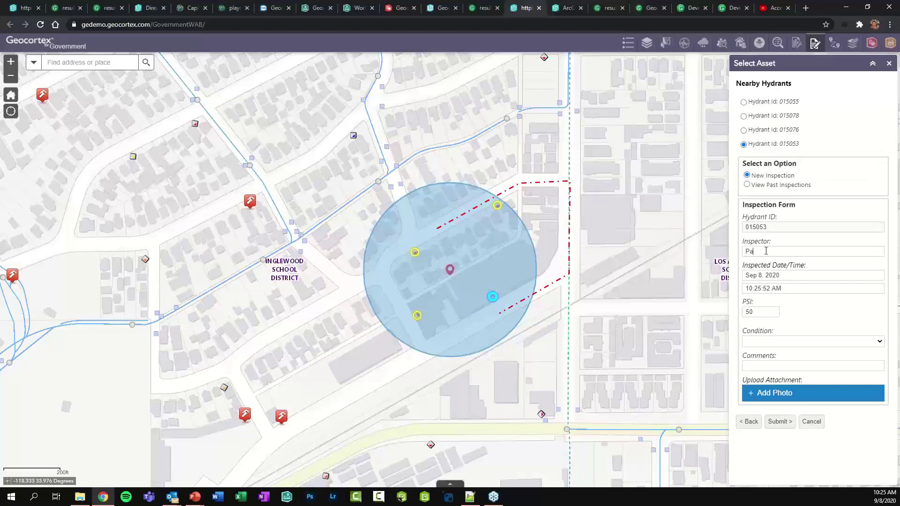
pyautogui.click(765, 347)
pyautogui.click(763, 377)
pyautogui.click(760, 365)
pyautogui.write('Poor condition')
pyautogui.click(778, 422)
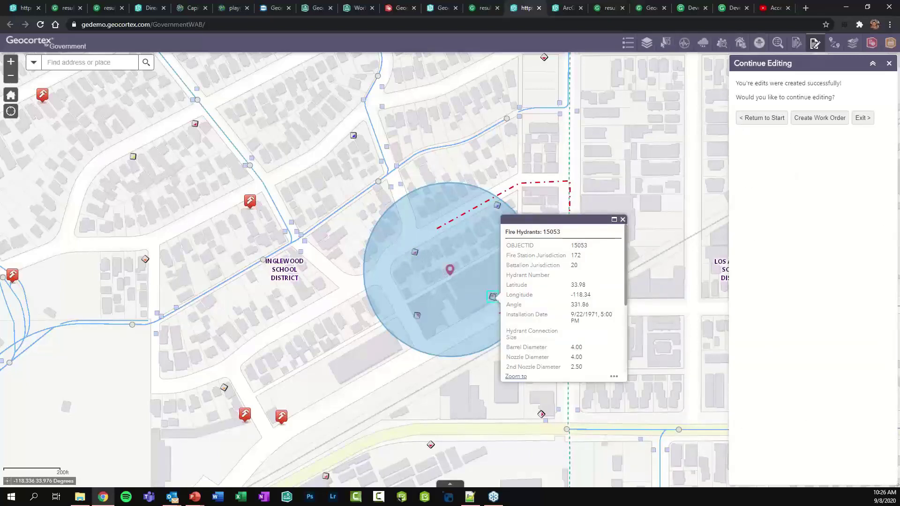
# Review the new Poor-condition record in HydrantInspections, then request a work order from it
pyautogui.scroll(-3, 554, 306)
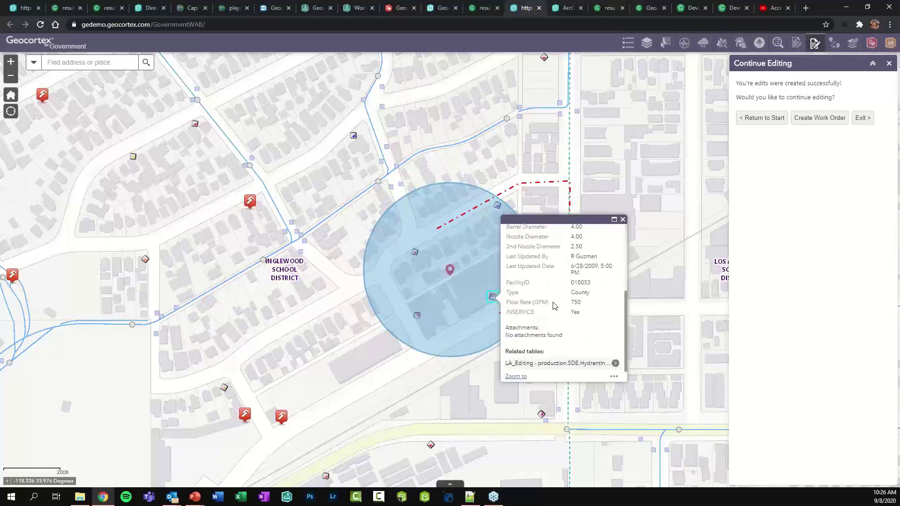
pyautogui.click(615, 363)
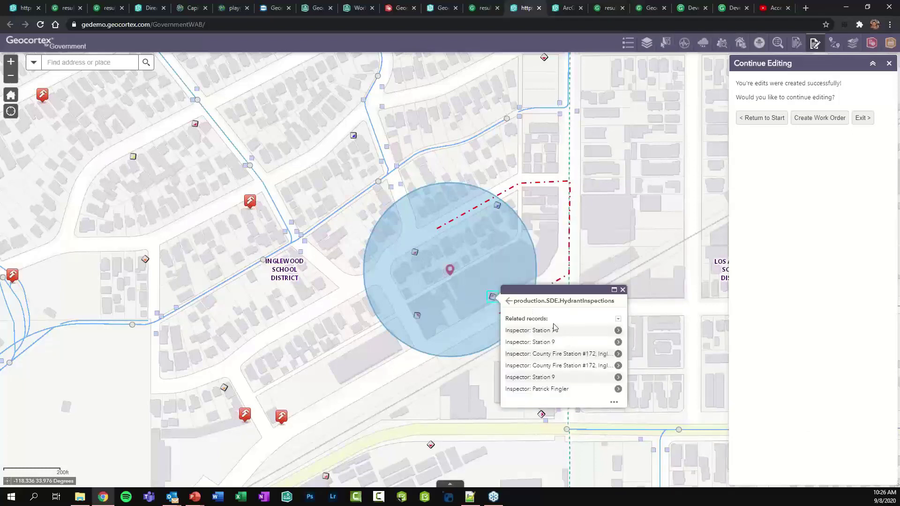
pyautogui.click(550, 388)
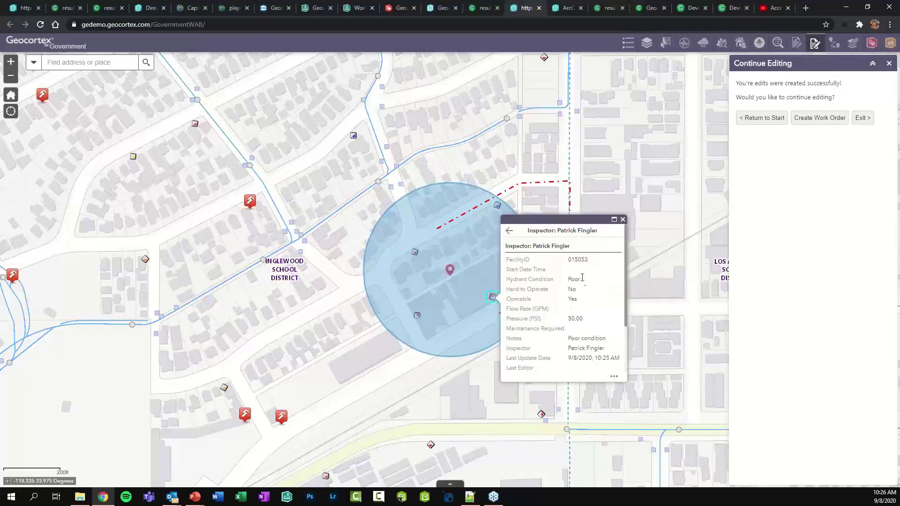
pyautogui.scroll(-1, 581, 313)
pyautogui.moveTo(567, 294); pyautogui.dragTo(607, 297)
pyautogui.click(598, 293)
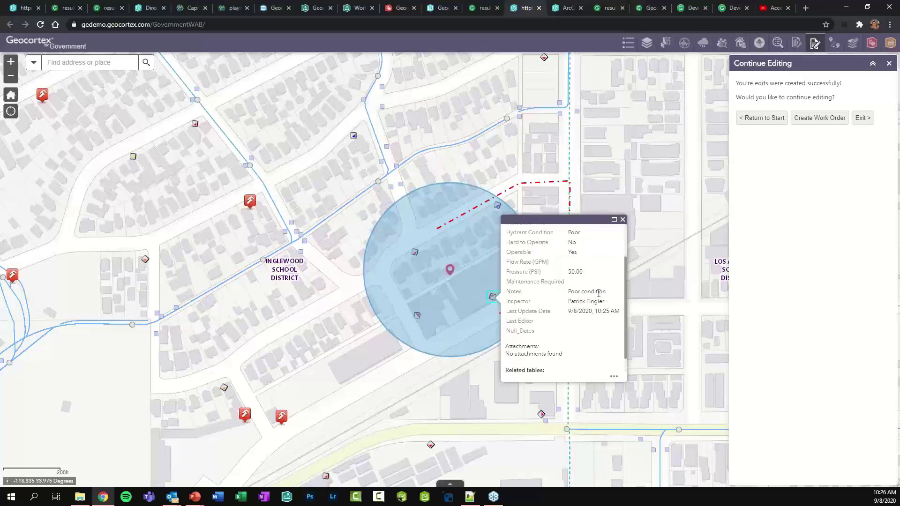
pyautogui.click(819, 119)
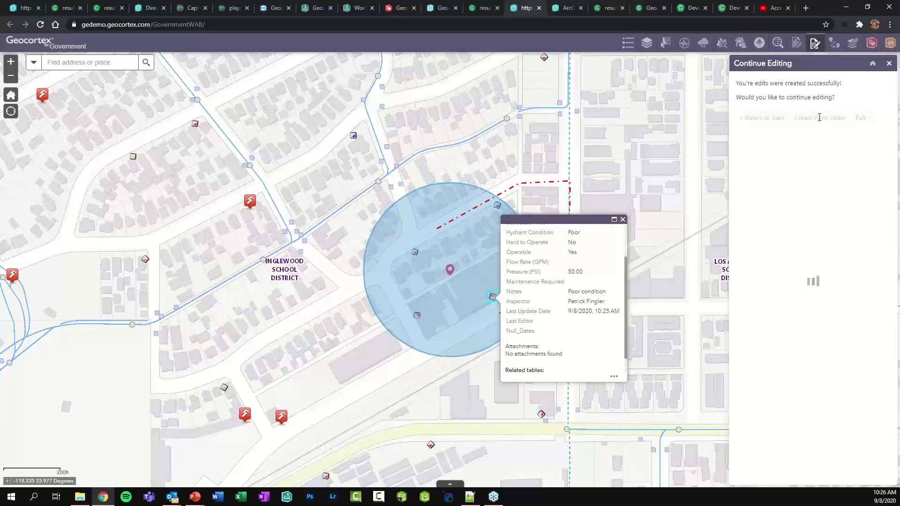
# Log in to Cityworks with the admin credentials and choose the Paint Hydrant template
pyautogui.write('cwadmin')
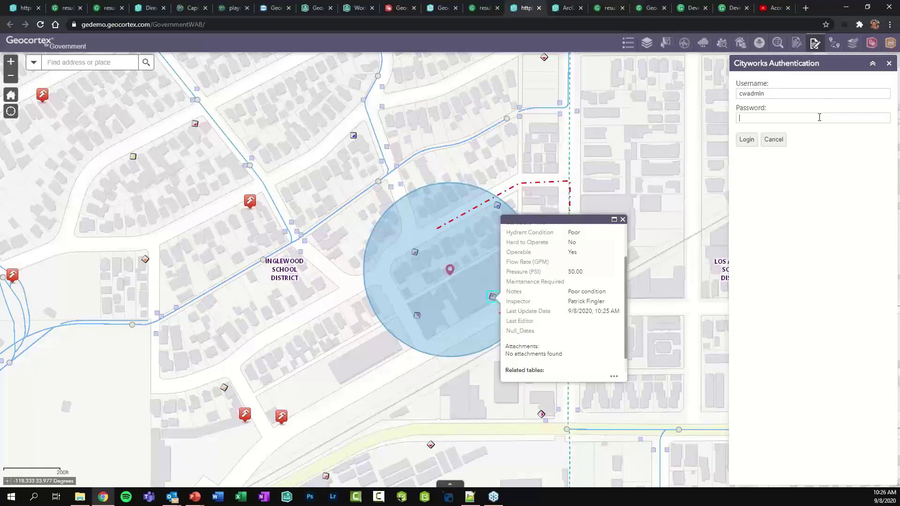
pyautogui.write('•••••••')
pyautogui.click(746, 140)
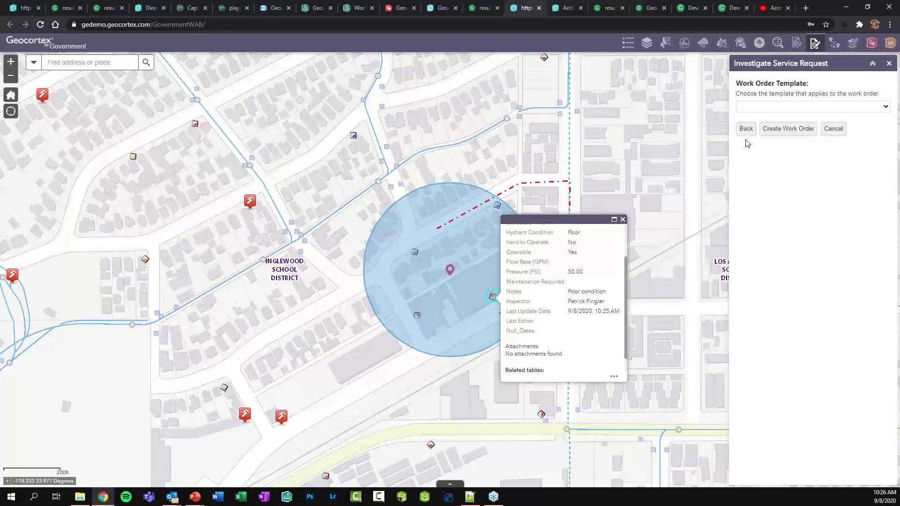
pyautogui.click(776, 107)
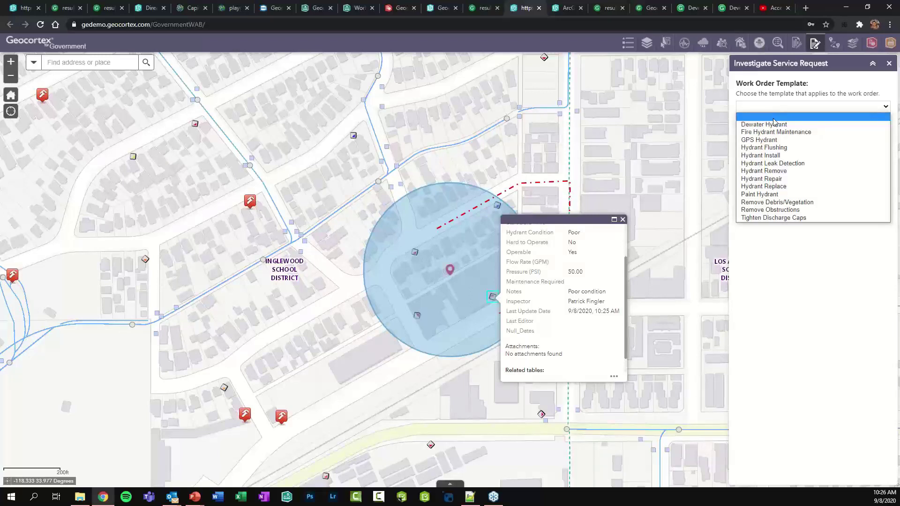
pyautogui.click(764, 194)
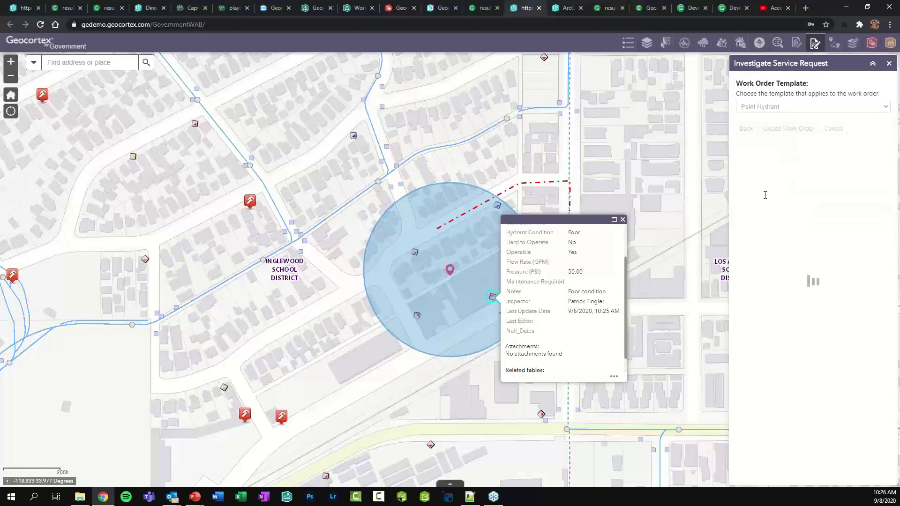
# Add 'Hydrant is a bit rysusty' to the instructions, create the work order, and open it
pyautogui.click(786, 161)
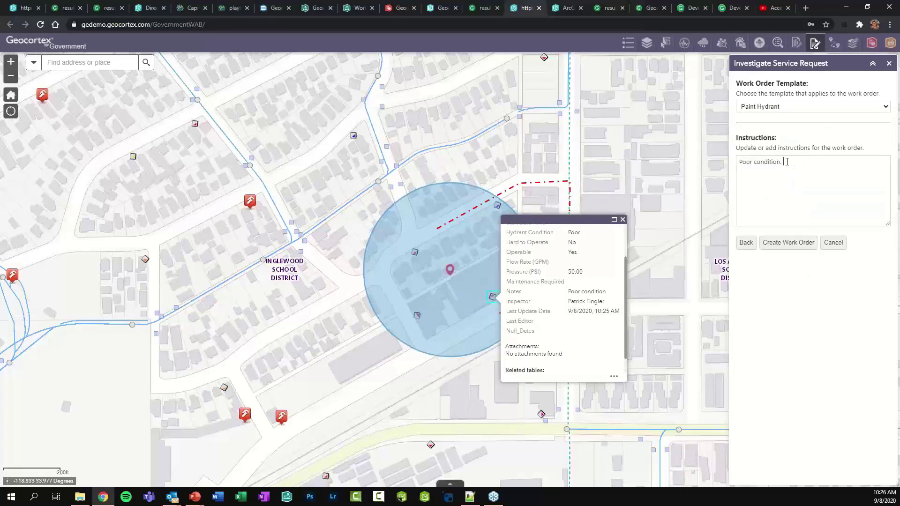
pyautogui.write('Hydrant is a')
pyautogui.write(' bit rys')
pyautogui.write('usty')
pyautogui.click(793, 244)
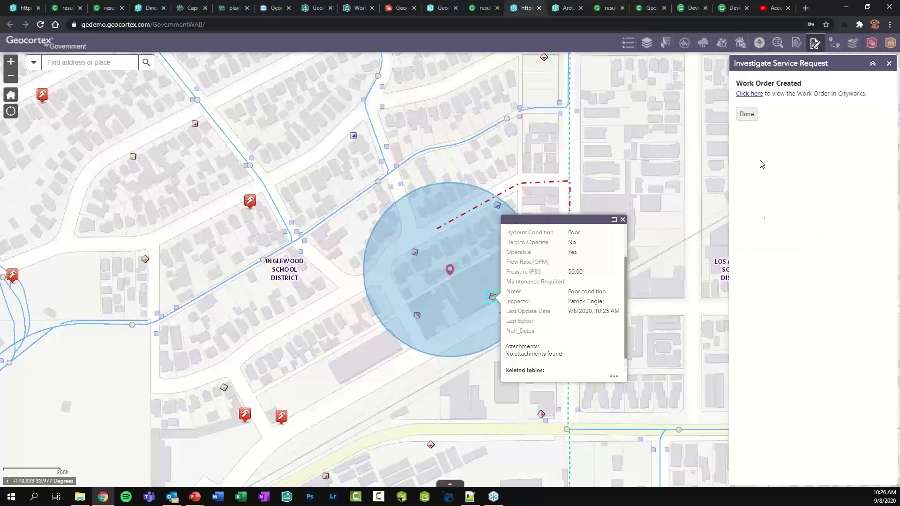
pyautogui.click(751, 94)
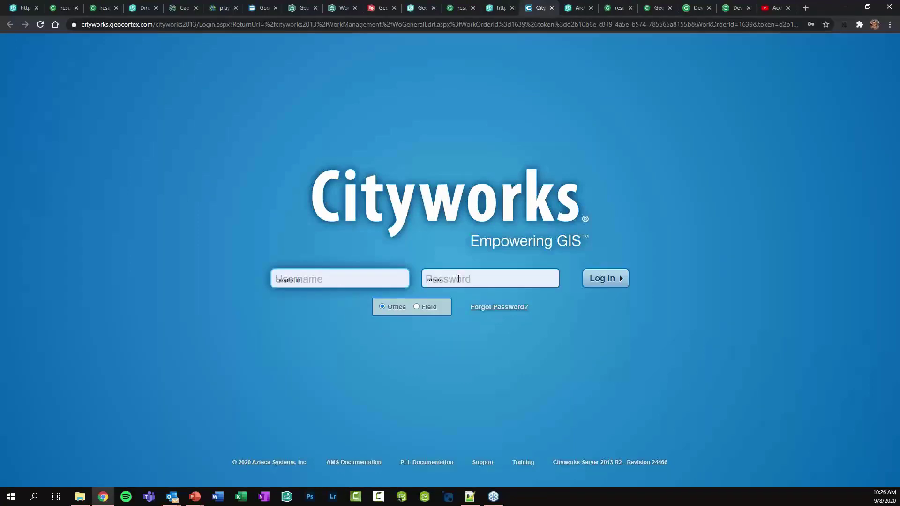
# Sign in to Cityworks and review work order 1639's instructions, then return to the Geocortex map
pyautogui.click(612, 278)
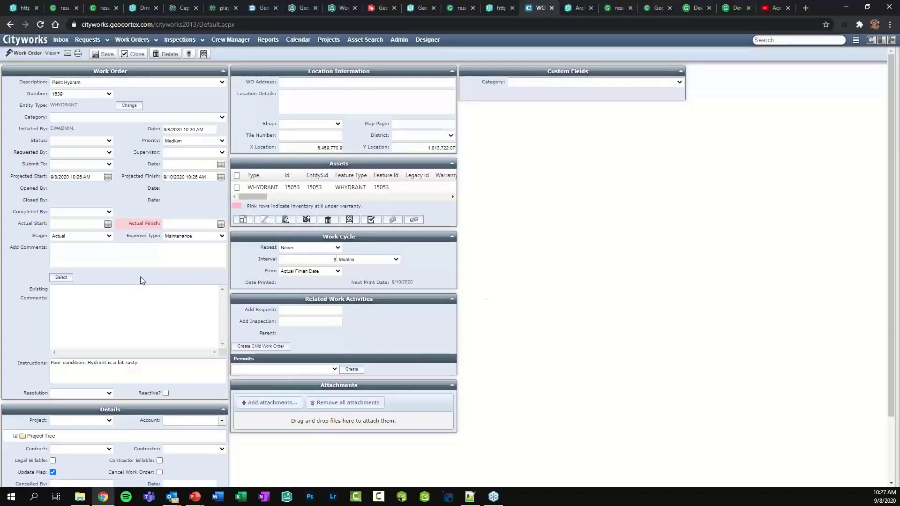
pyautogui.scroll(-1, 211, 255)
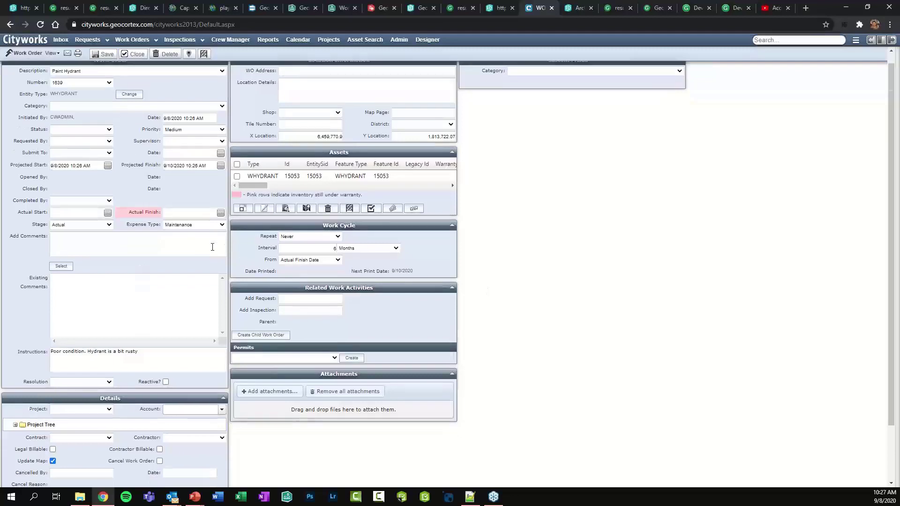
pyautogui.scroll(1, 211, 255)
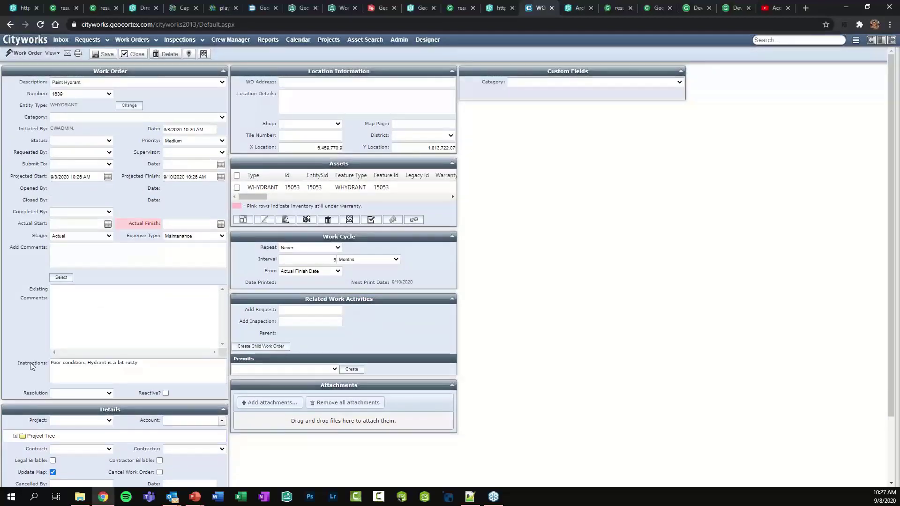
pyautogui.click(166, 365)
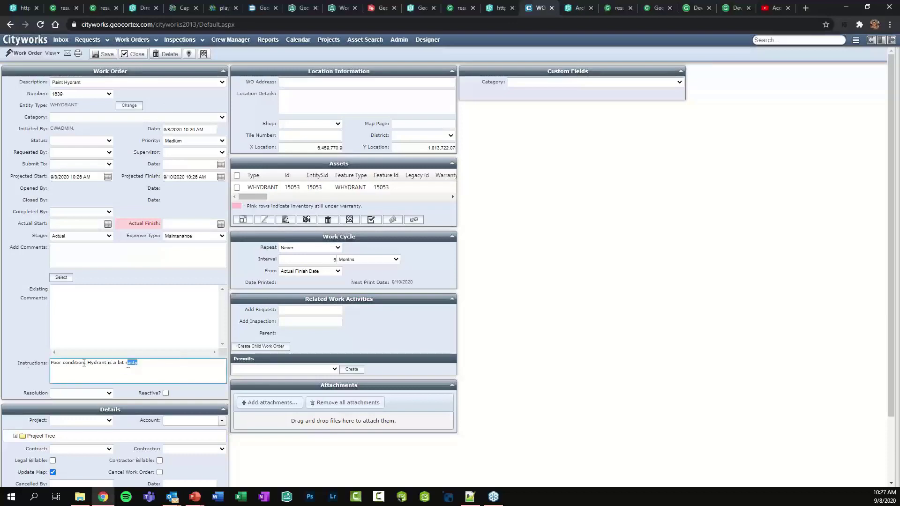
pyautogui.tripleClick(157, 365)
pyautogui.click(151, 366)
pyautogui.scroll(-2, 151, 366)
pyautogui.scroll(2, 151, 367)
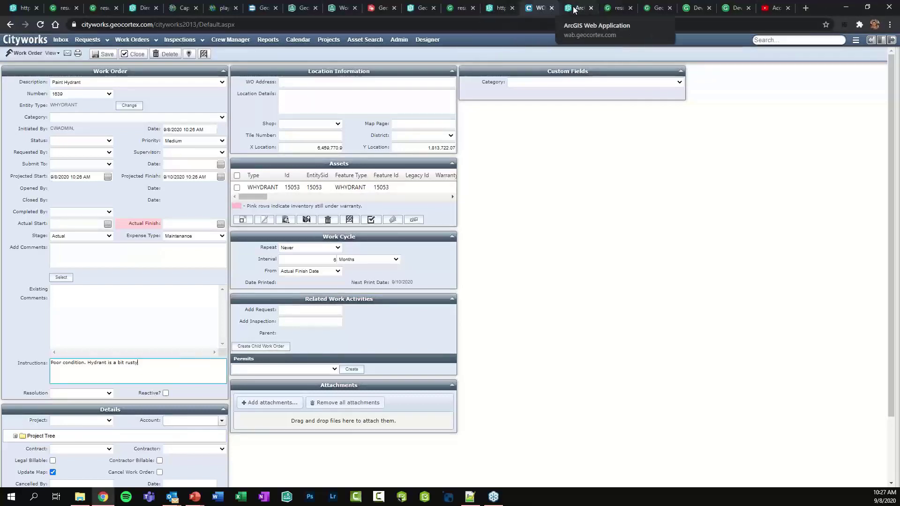
pyautogui.click(496, 10)
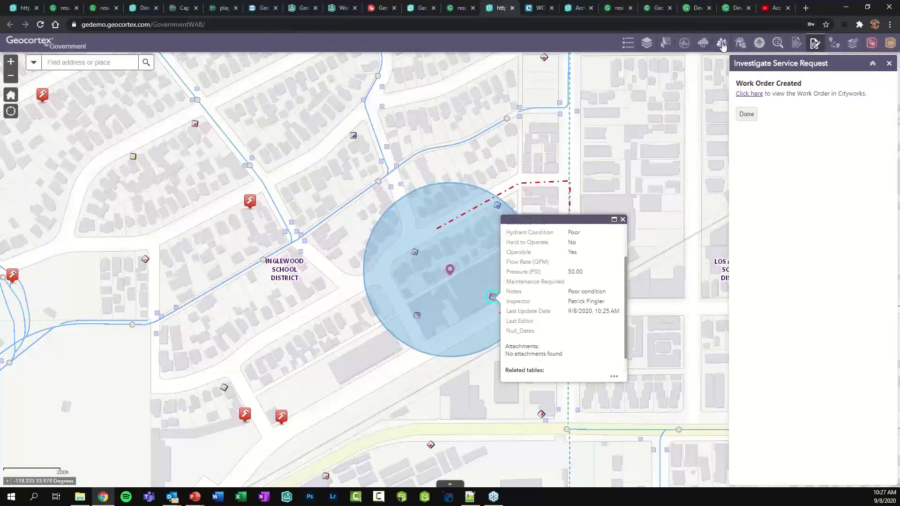
# Finish the Investigate Service Request panel and close the hydrant details popup
pyautogui.click(747, 114)
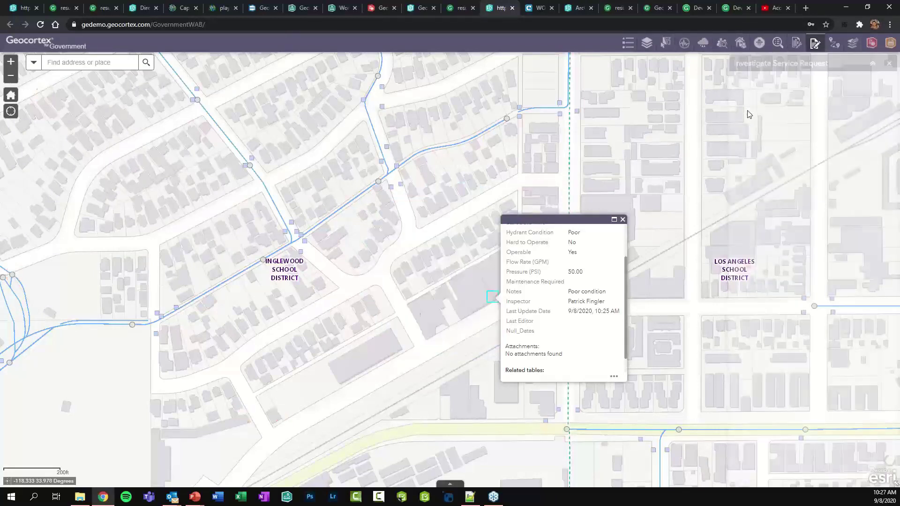
pyautogui.click(623, 220)
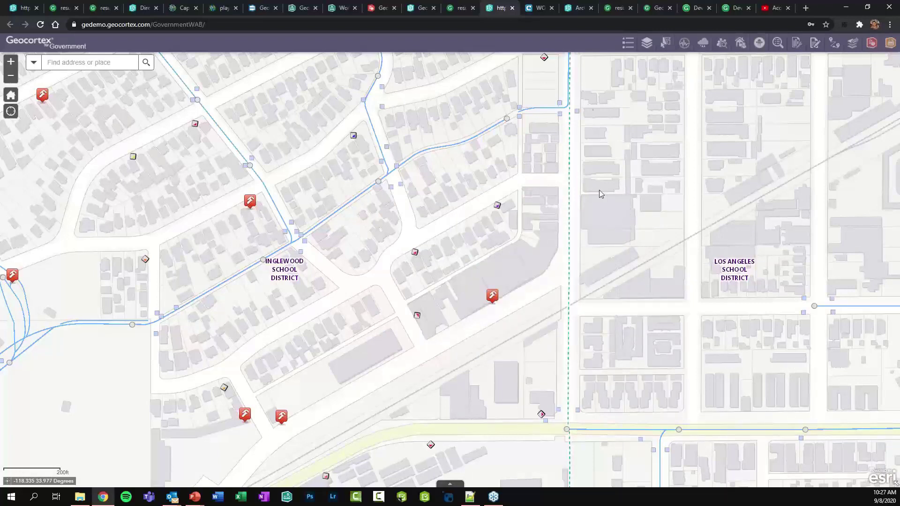
# Read the Geocortex Workflow What's new release notes, then switch to the first-workflow YouTube video
pyautogui.click(654, 9)
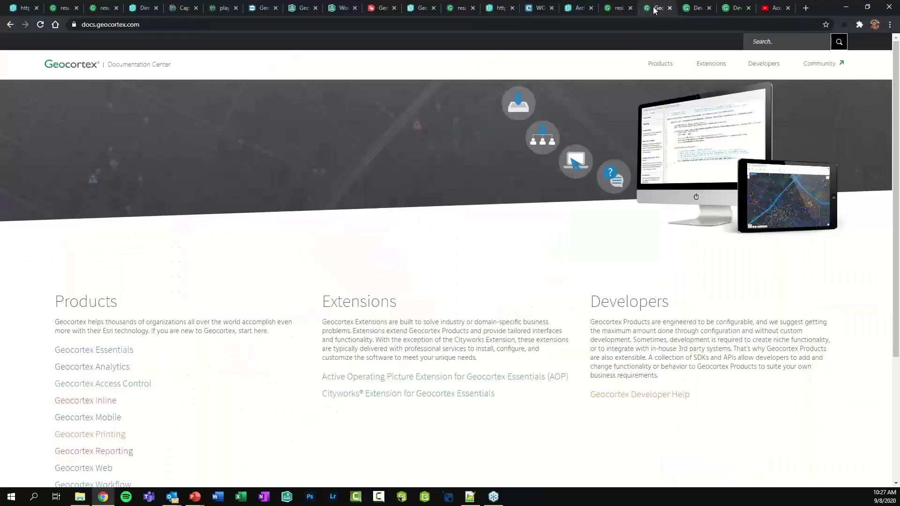
pyautogui.scroll(-1, 169, 215)
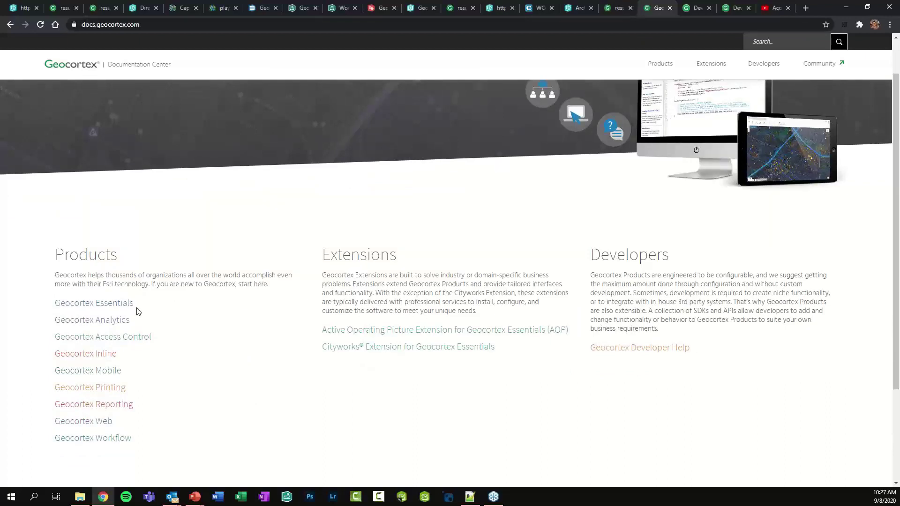
pyautogui.scroll(-2, 138, 312)
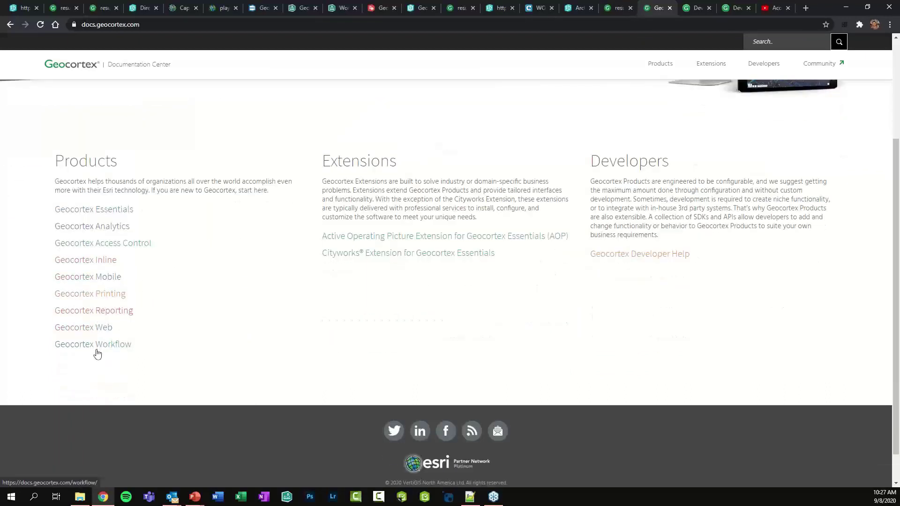
pyautogui.click(96, 346)
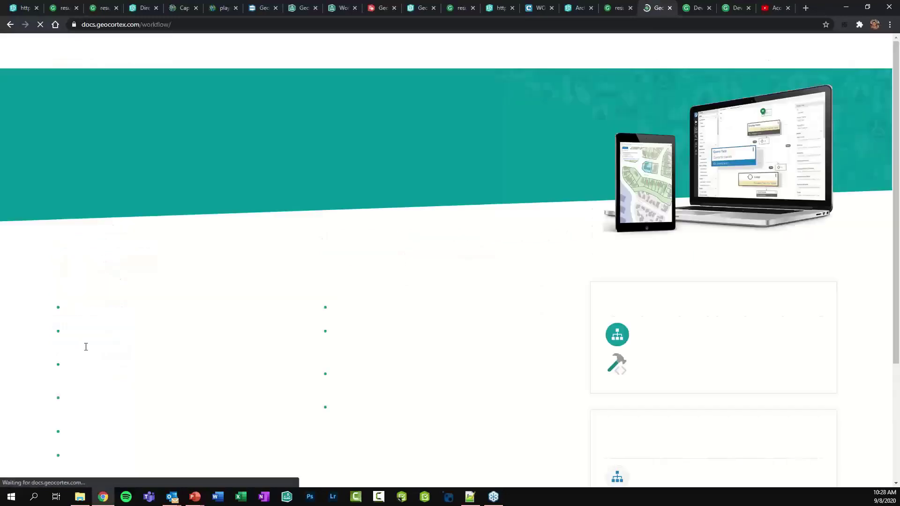
pyautogui.scroll(-2, 242, 339)
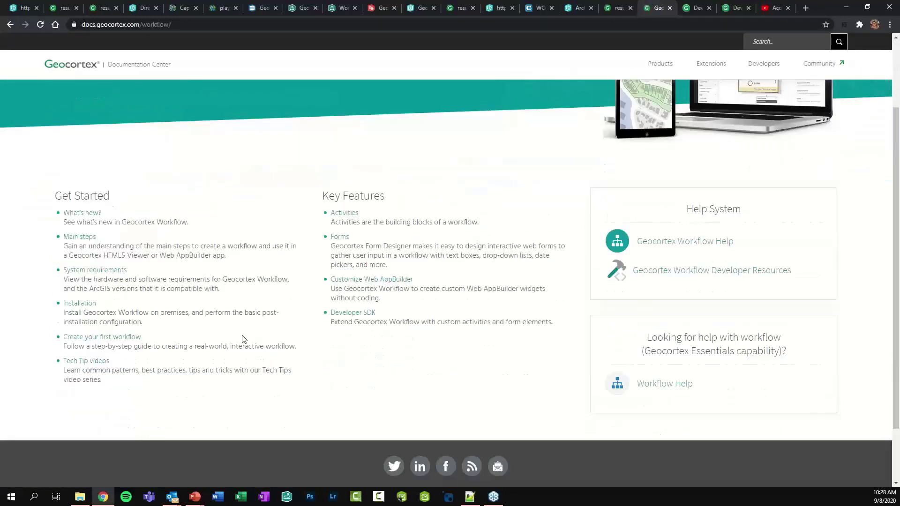
pyautogui.click(82, 214)
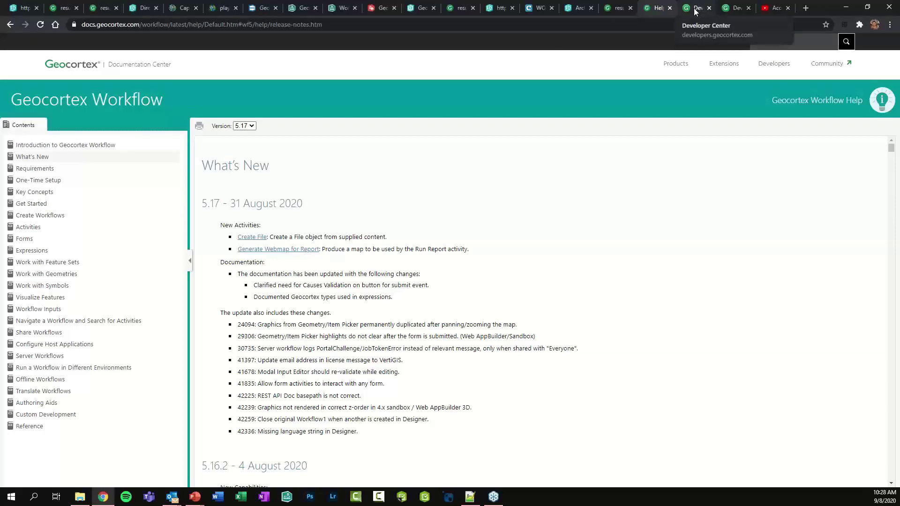
pyautogui.click(774, 8)
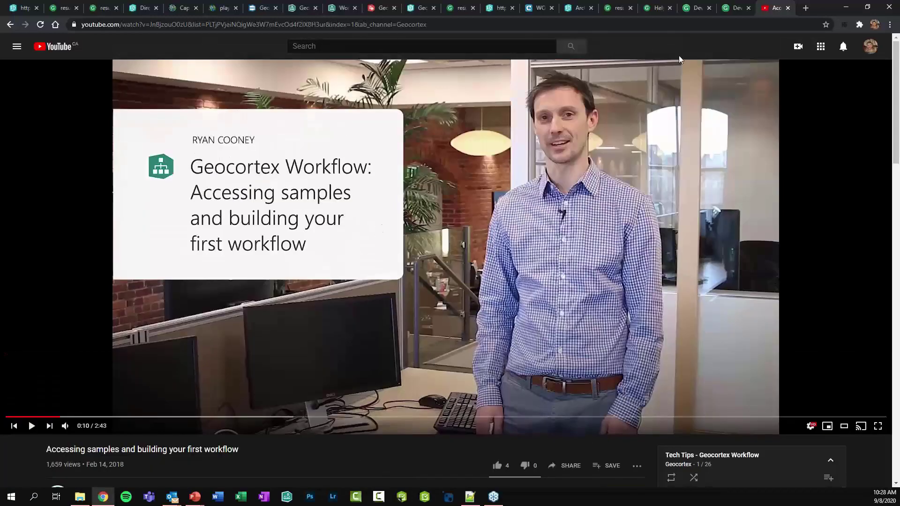
# Show the Developing Client-Side Workflows course, then browse the Geocortex Developer Center home page
pyautogui.click(736, 7)
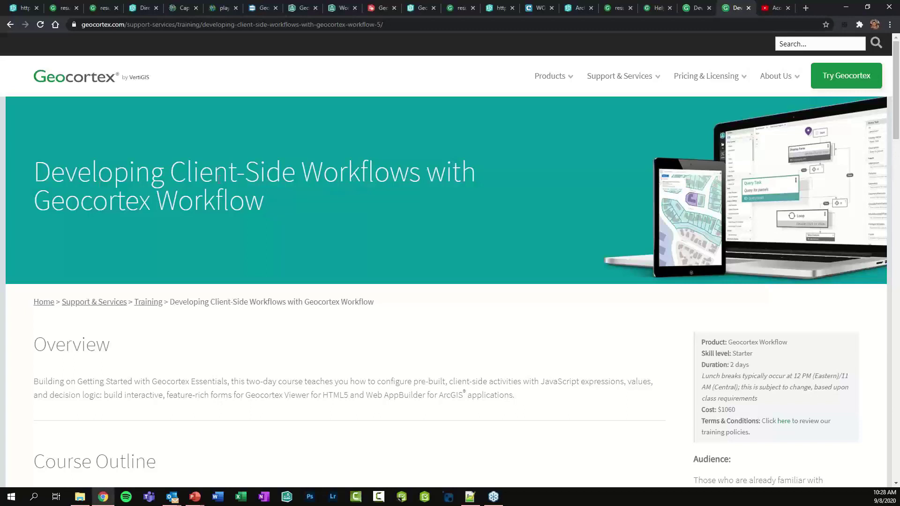
pyautogui.click(697, 8)
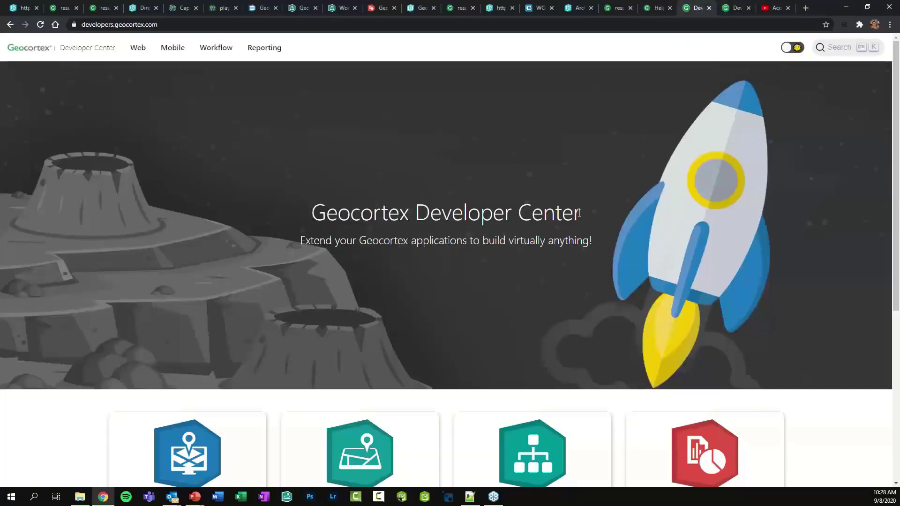
pyautogui.scroll(-3, 579, 215)
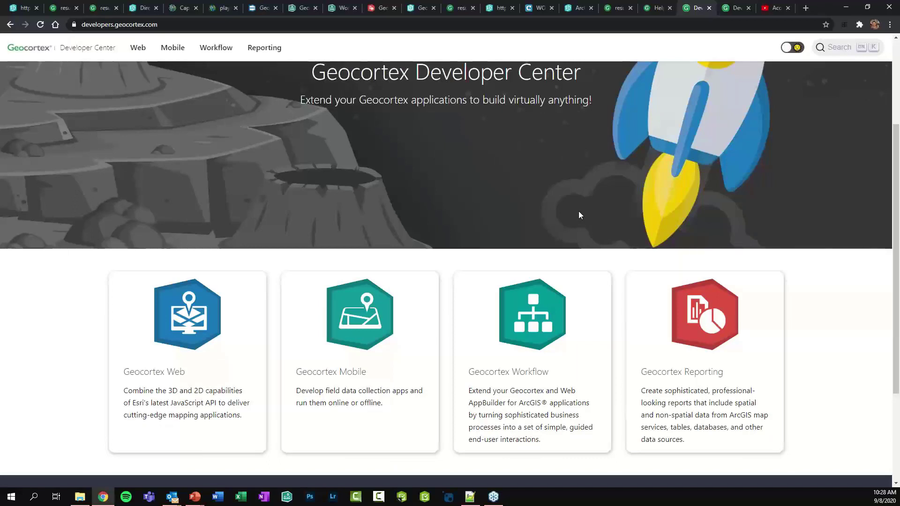
pyautogui.scroll(2, 579, 211)
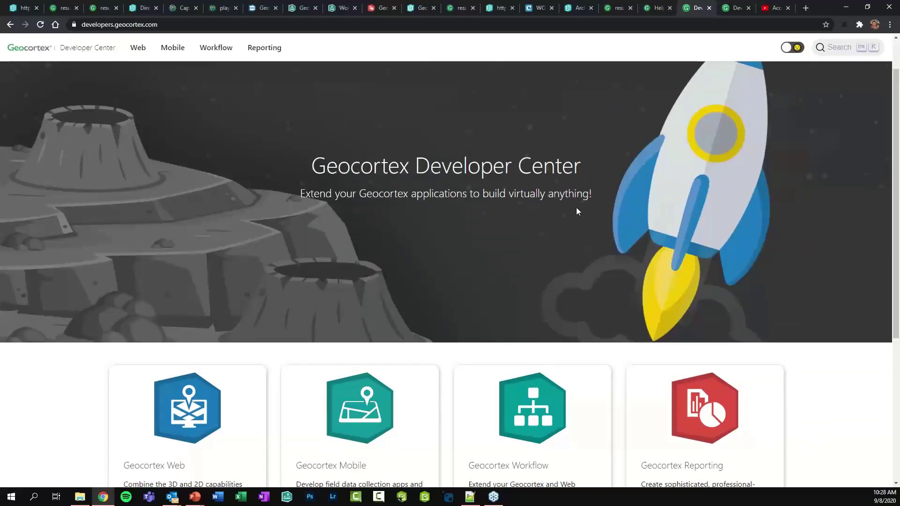
pyautogui.scroll(1, 577, 210)
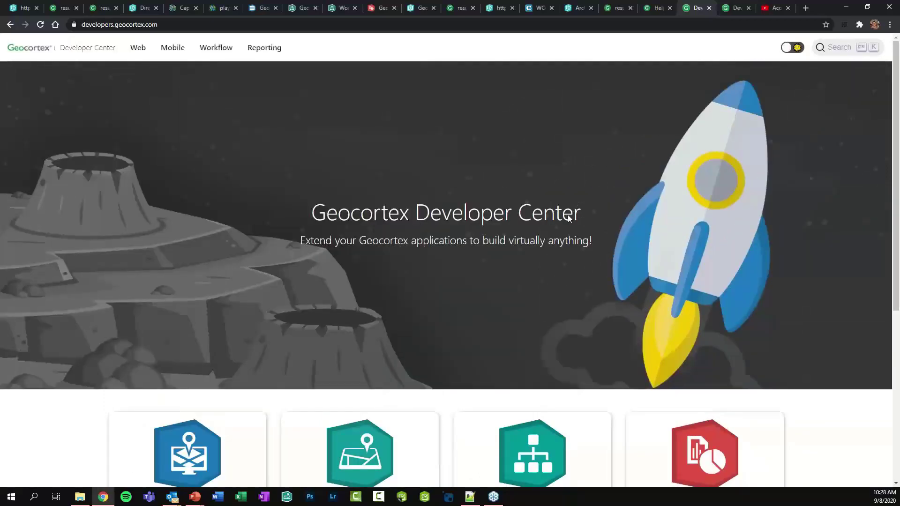